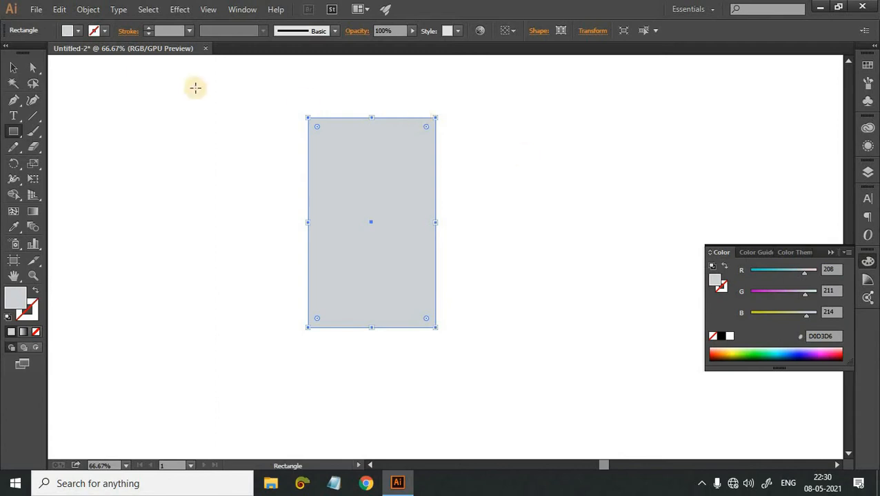
Round the two upper corners of the grey rectangle, leaving its lower corners square.
left_click(33, 68)
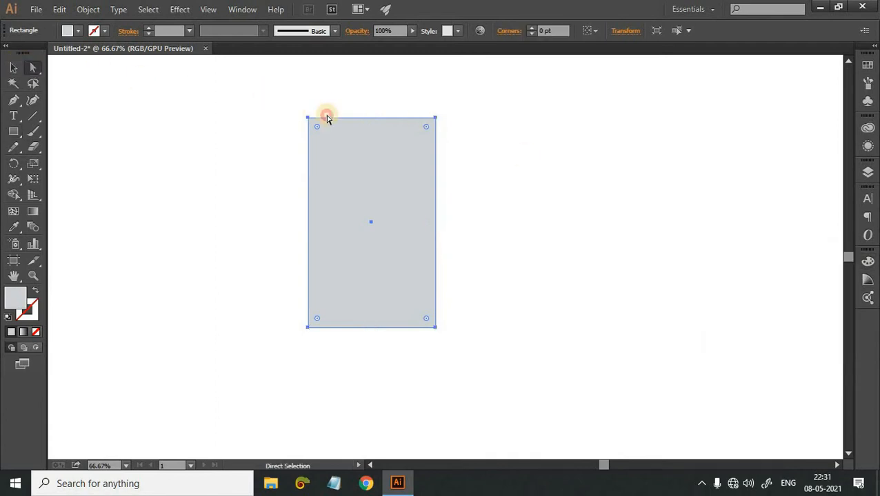
left_click_drag(577, 138, 269, 95)
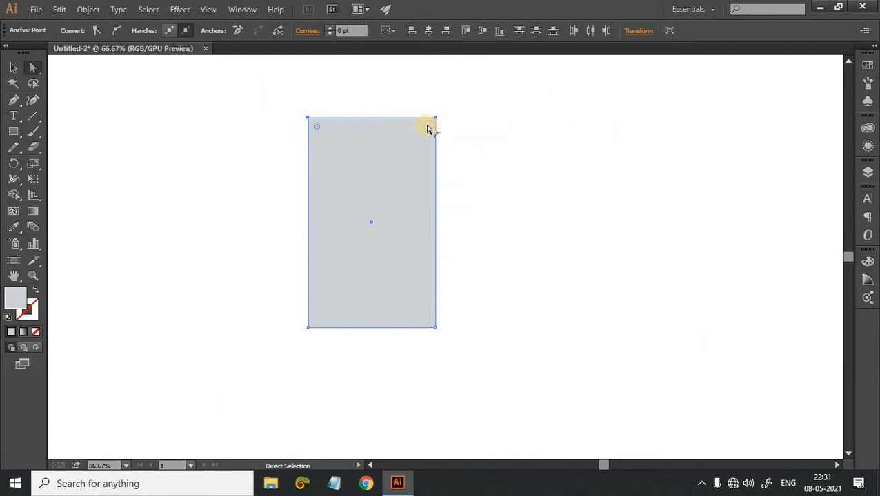
left_click_drag(425, 183, 461, 179)
left_click(462, 161)
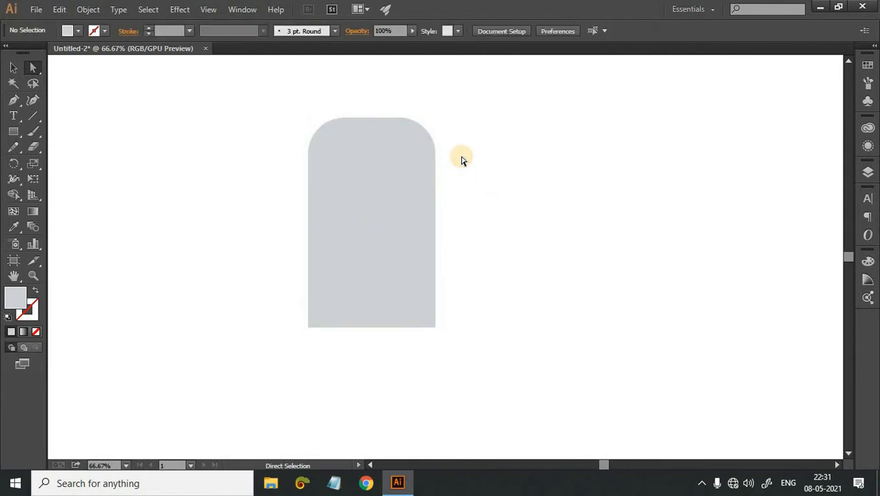
Narrow the round-topped grey shape from its left side and shorten it slightly from its lower edge.
key("v")
left_click(328, 306)
left_click_drag(308, 223, 324, 222)
left_click_drag(435, 223, 436, 243)
mouse_move(380, 328)
left_mouse_down()
mouse_move(381, 360)
mouse_move(380, 323)
left_mouse_up()
left_click(599, 332)
left_click(382, 360)
left_click(555, 335)
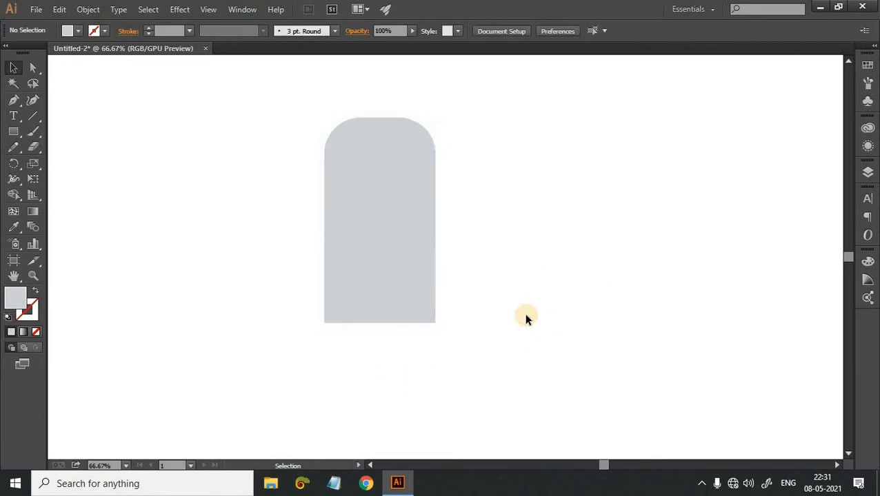
key("m")
key("ctrl+equal")
key("ctrl+equal")
key("ctrl+equal")
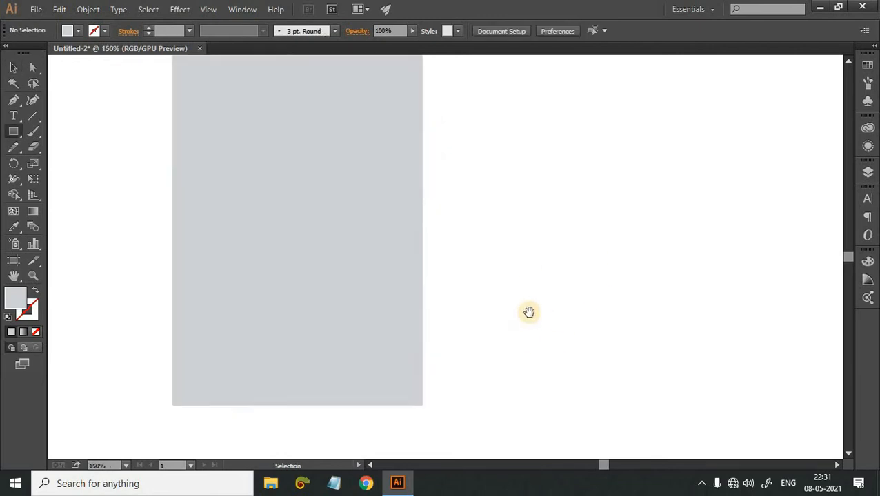
left_click_drag(702, 373, 647, 466)
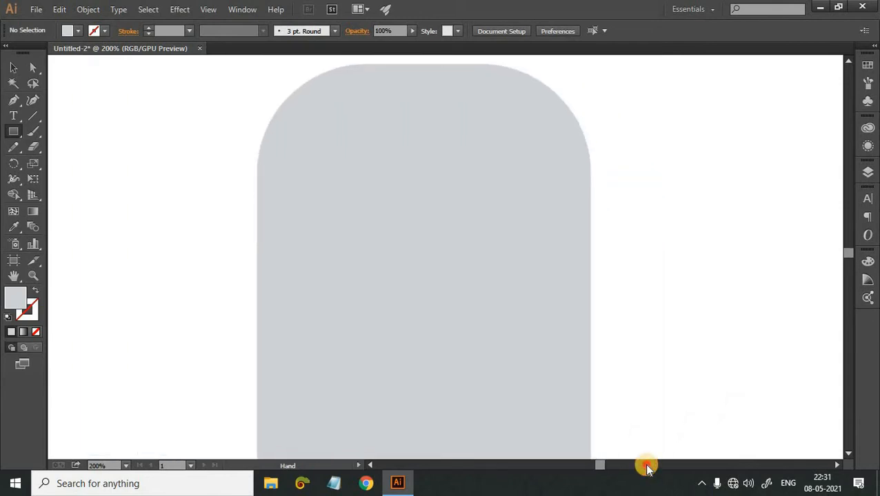
left_click_drag(240, 177, 611, 200)
key("ctrl+z")
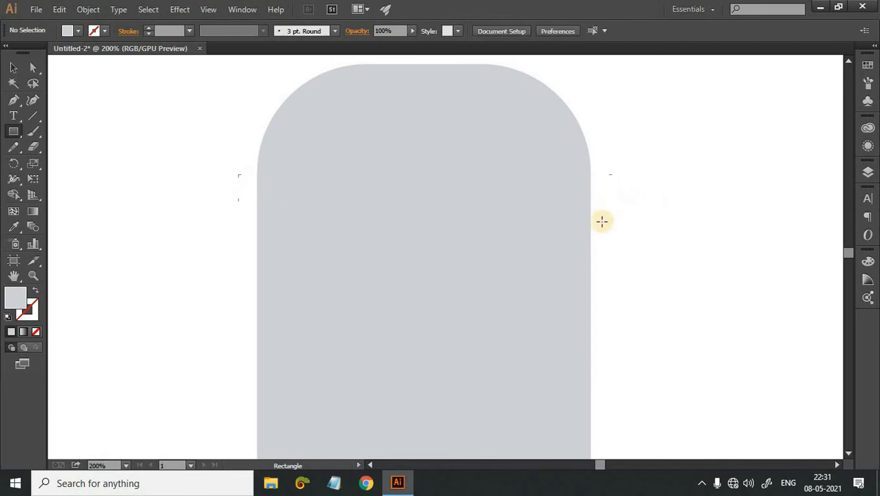
Show the rulers and place two vertical guides, one just outside each side of the grey shape.
key("ctrl+minus")
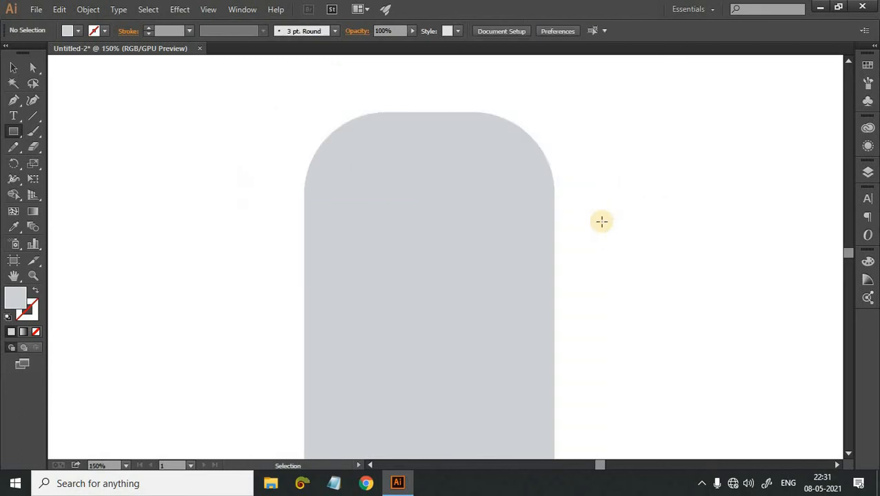
key("ctrl+r")
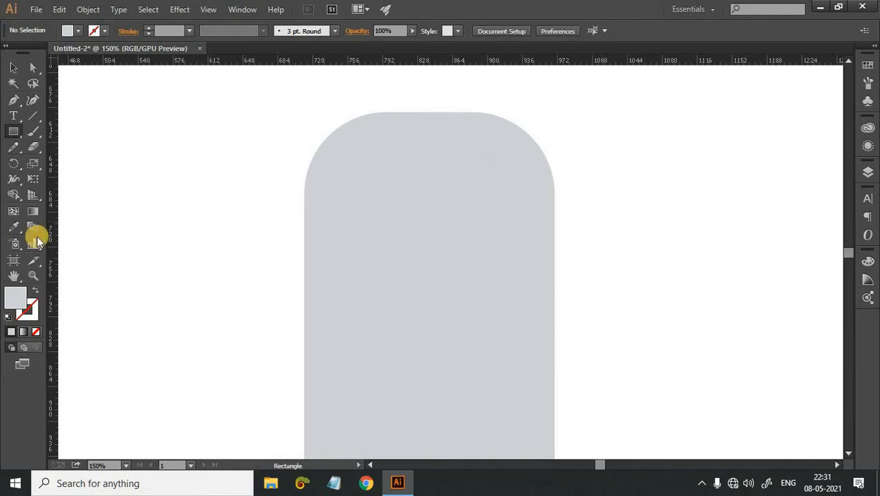
left_click_drag(53, 202, 567, 308)
left_click_drag(53, 222, 291, 398)
left_click(590, 299)
left_click(461, 263)
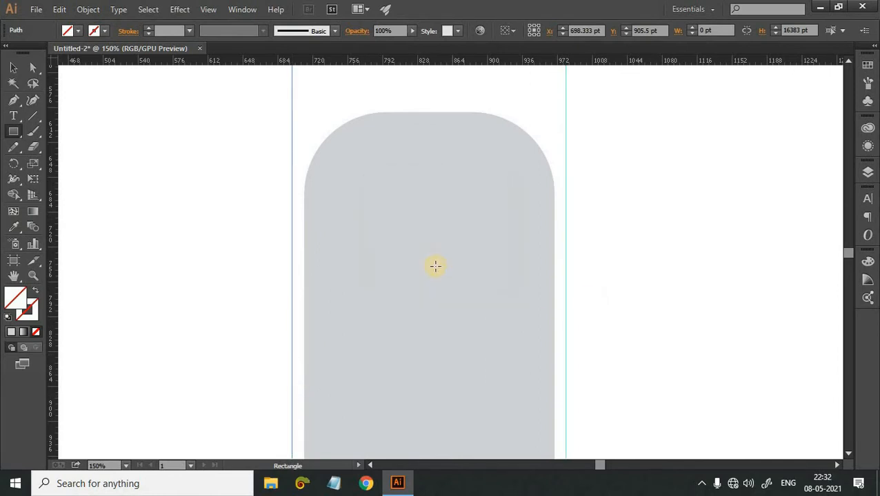
Draw a thin horizontal rectangle from guide to guide across the grey shape, just below its rounded top.
key("ctrl+equal")
key("ctrl+equal")
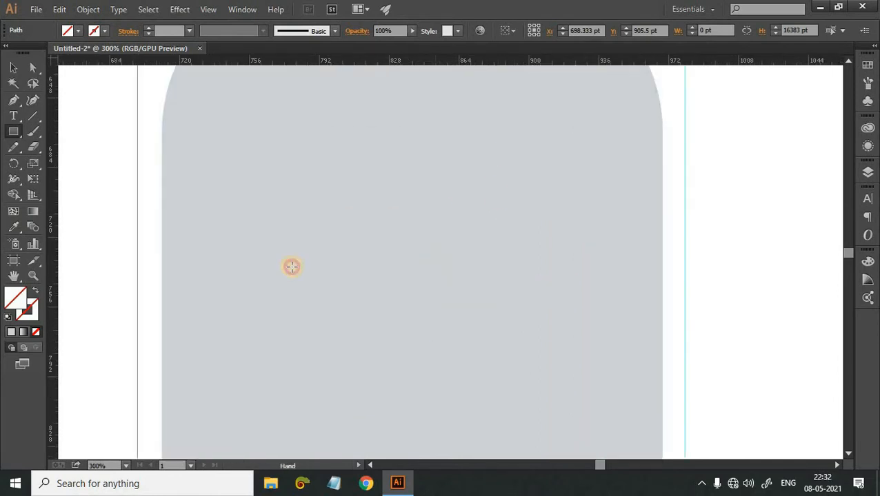
left_click_drag(292, 267, 343, 397)
left_click_drag(189, 276, 219, 296)
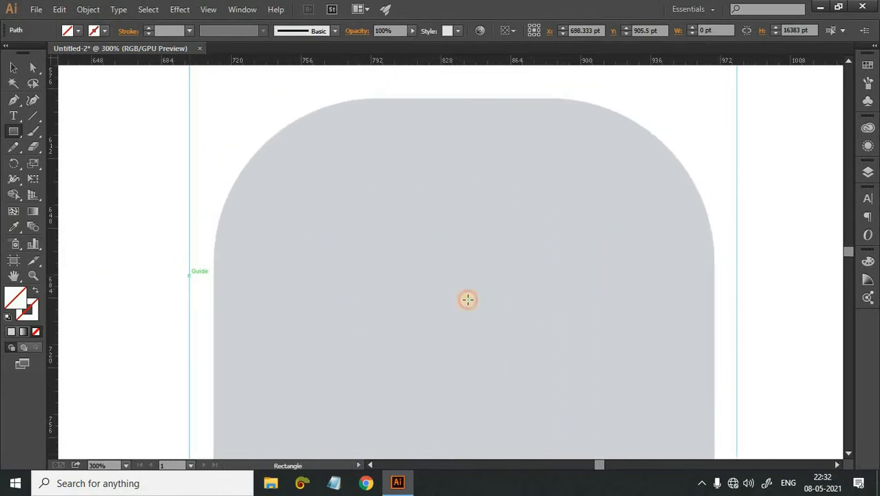
left_click_drag(467, 299, 736, 299)
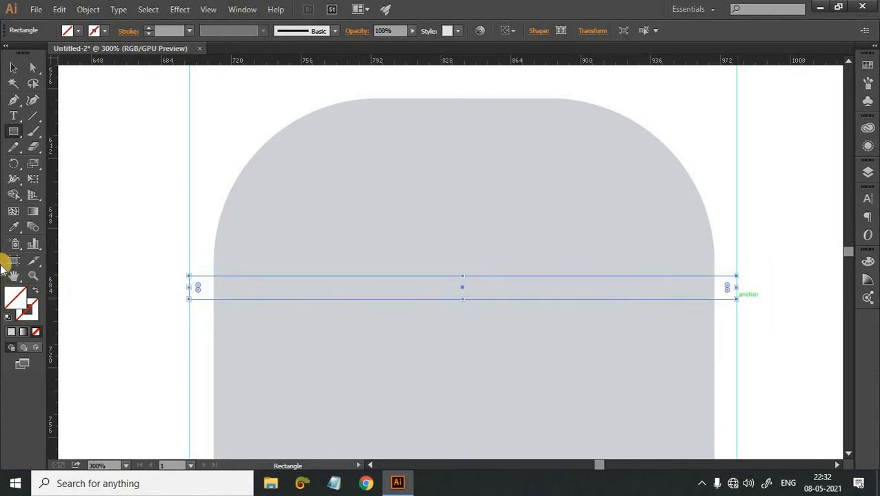
Fill the thin rectangle with the blue colour 4178A5.
double_click(14, 301)
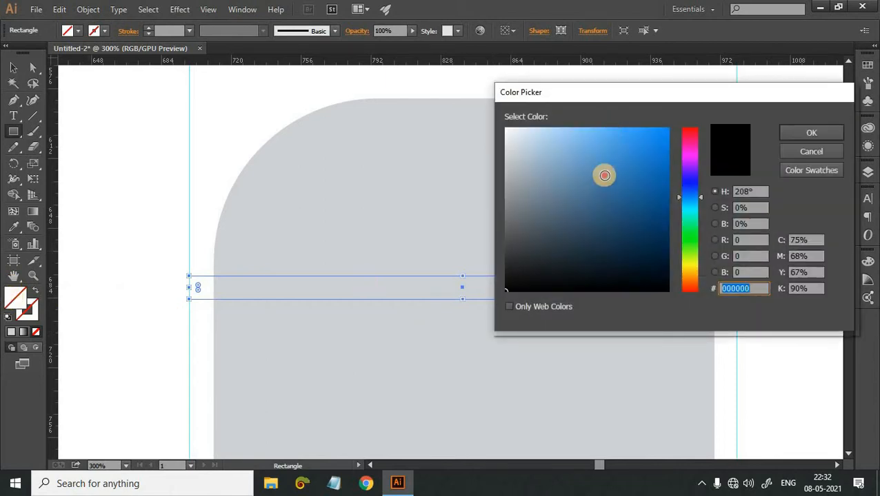
left_click(604, 184)
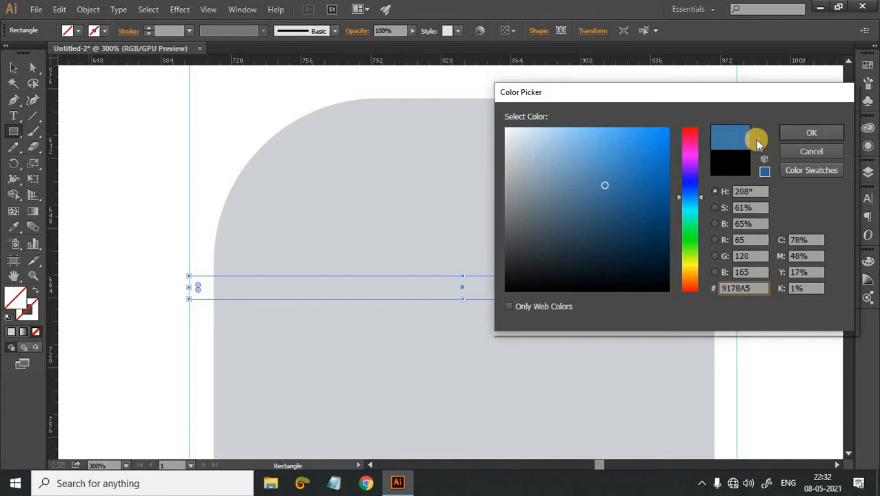
left_click(811, 132)
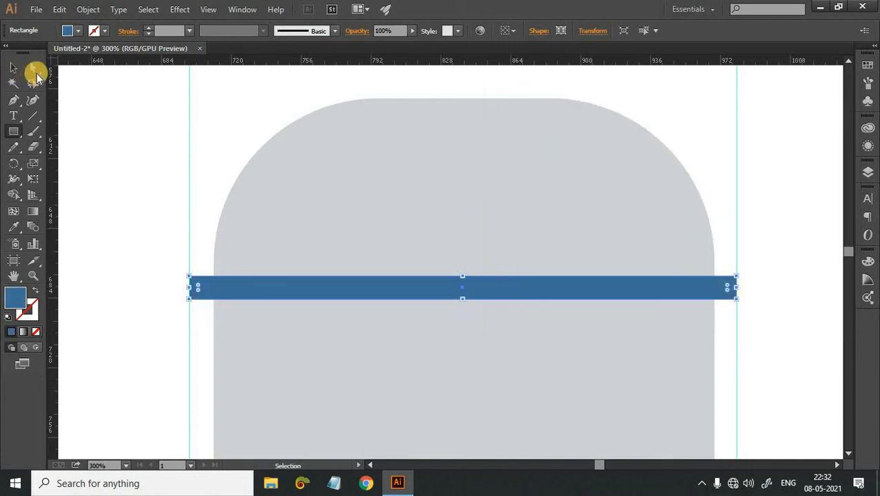
Slightly round the corners of the blue band.
left_click(33, 68)
left_click(202, 287)
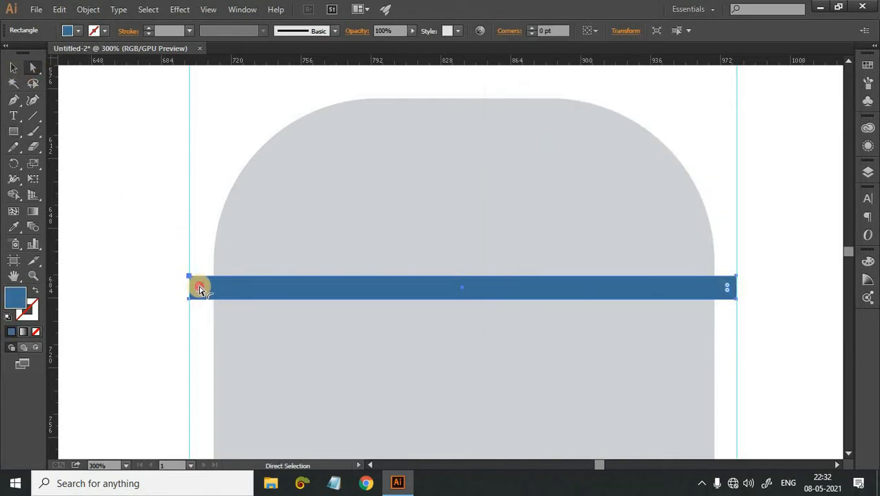
left_click_drag(202, 289, 157, 271)
left_click(157, 269)
Delete both vertical guides beside the grey shape.
key("ctrl+minus")
key("ctrl+minus")
key("ctrl+minus")
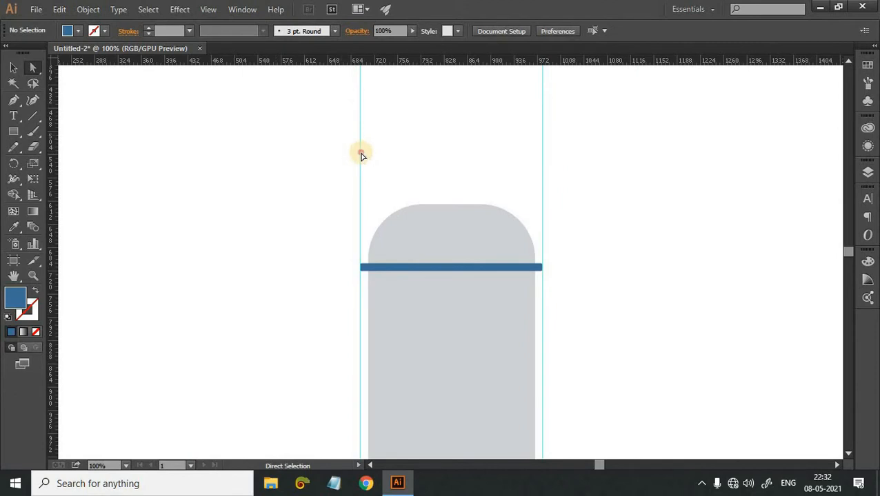
left_click(362, 156)
key("Delete")
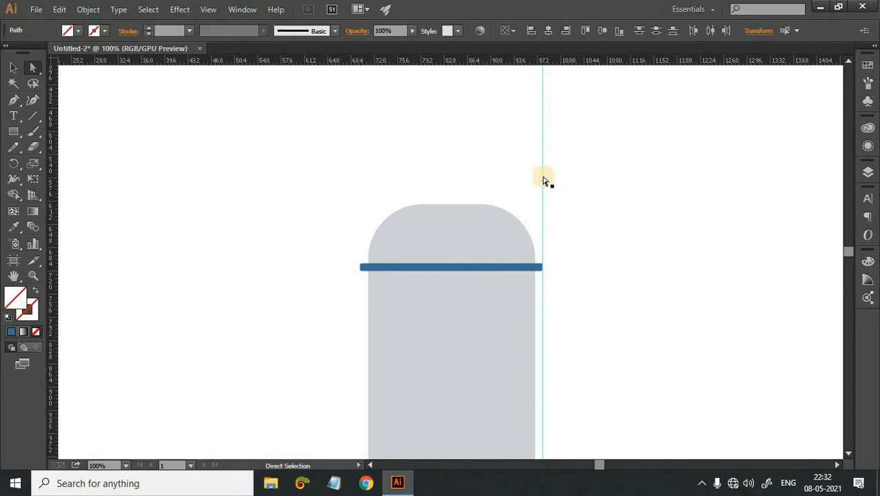
left_click(542, 180)
key("Delete")
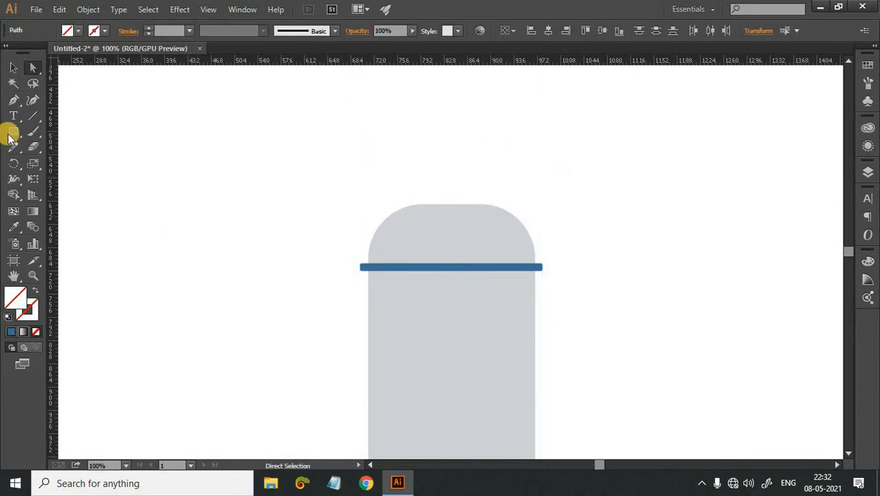
Move the blue band slightly lower on the grey body.
scroll(468, 200, "down", 1)
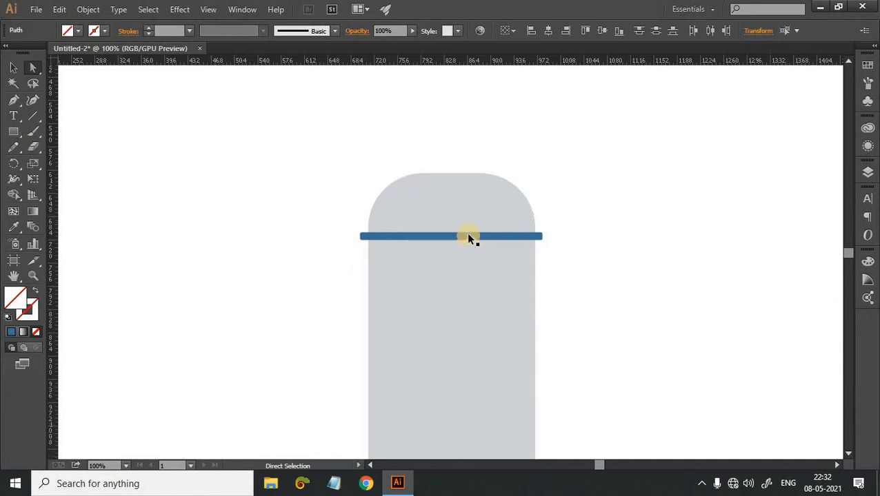
key("v")
left_click_drag(468, 238, 468, 246)
left_click(675, 300)
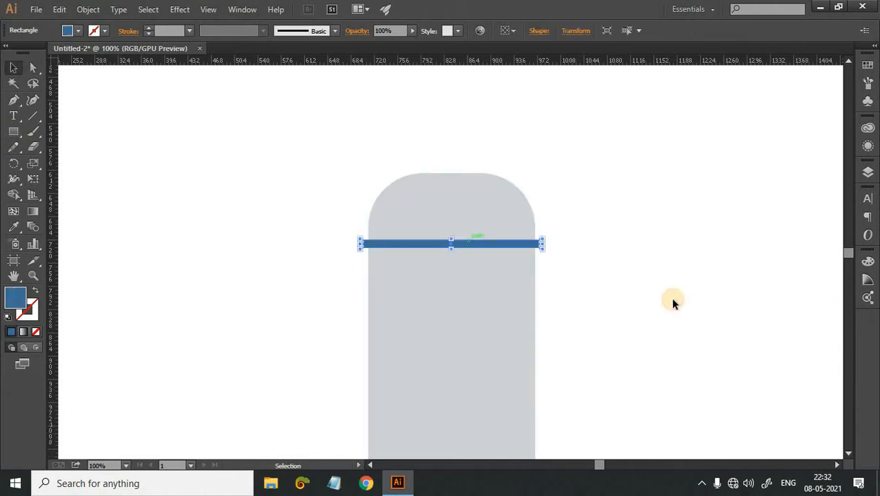
Make the blue band thicker by extending its lower edge downward.
scroll(666, 283, "down", 2)
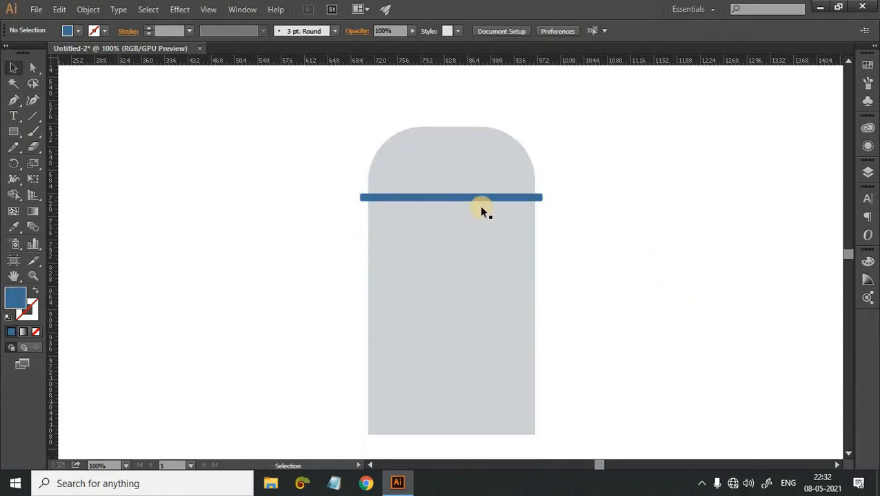
left_click(426, 197)
left_click_drag(452, 202, 452, 207)
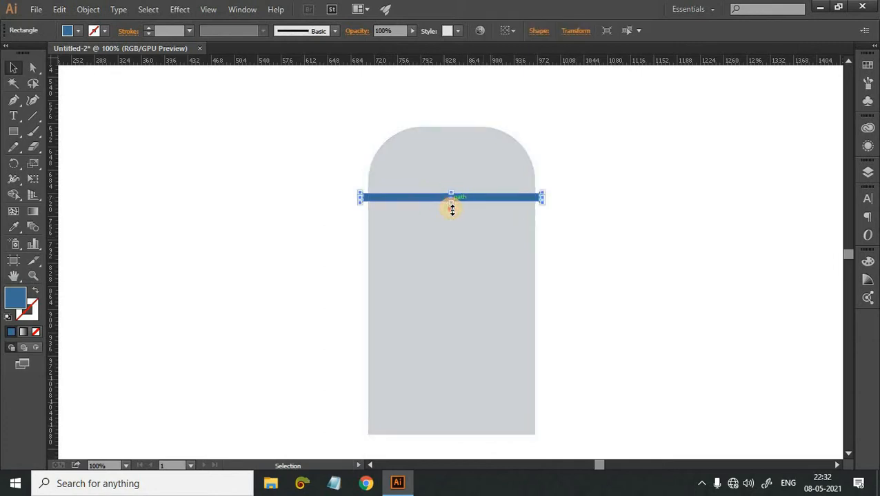
left_click(658, 246)
scroll(546, 178, "down", 1)
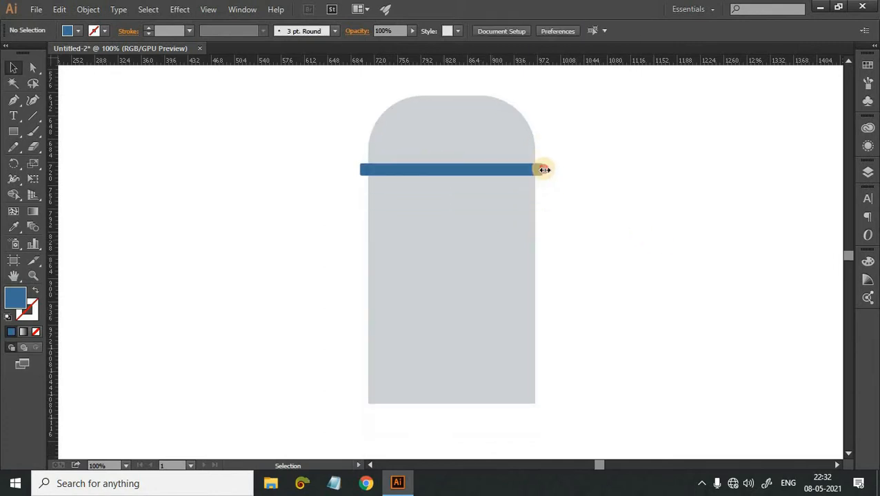
Increase the corner rounding at both ends of the thickened blue band.
left_click(539, 171)
left_click_drag(540, 170, 540, 171)
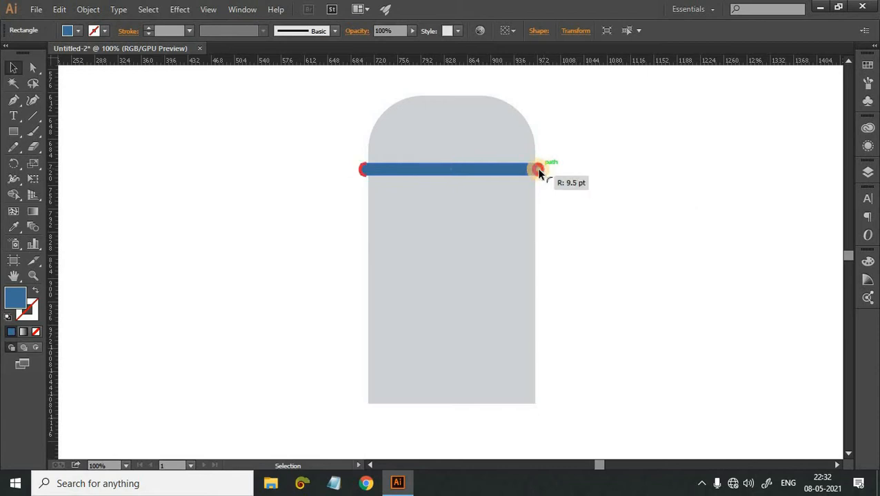
left_click(572, 199)
Draw a rectangle about 258 pt wide and 104 pt high directly beneath the grey body, matching its width.
scroll(571, 199, "down", 1)
scroll(588, 115, "down", 4)
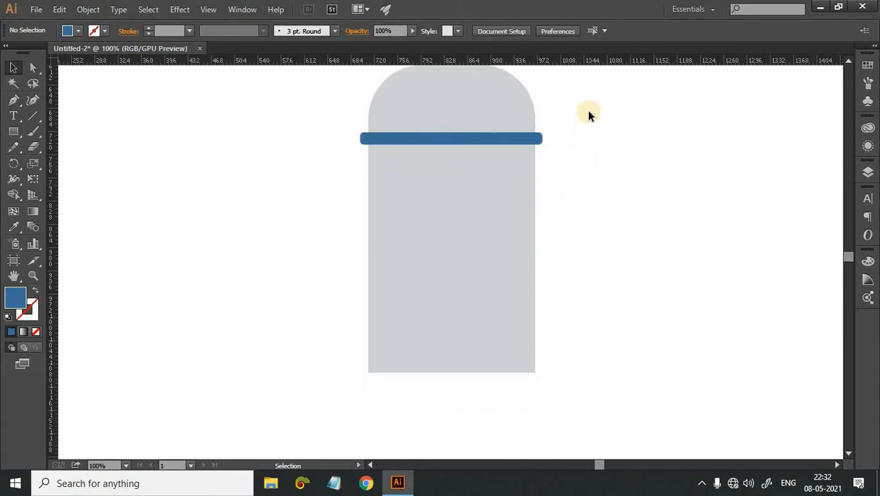
key("m")
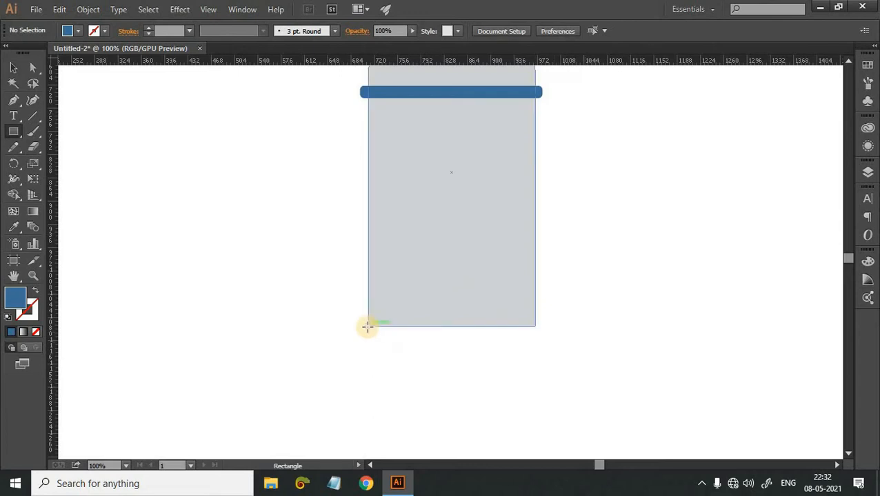
left_click_drag(368, 327, 537, 394)
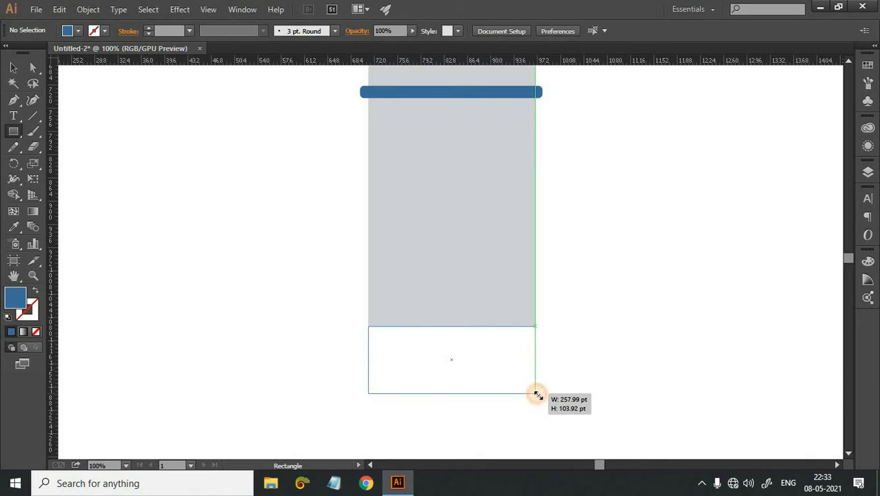
left_click_drag(537, 394, 537, 393)
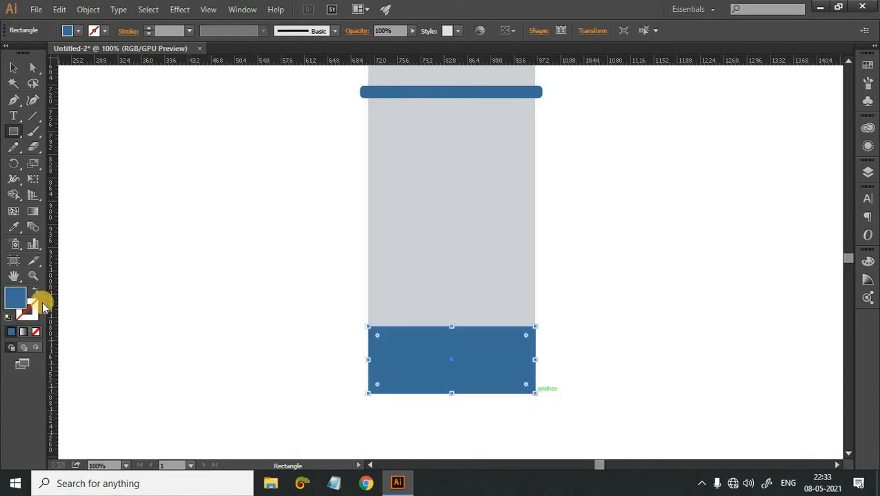
Sample the body's grey for the new lower rectangle and darken its fill to 868889.
key("i")
left_click(421, 206)
double_click(11, 296)
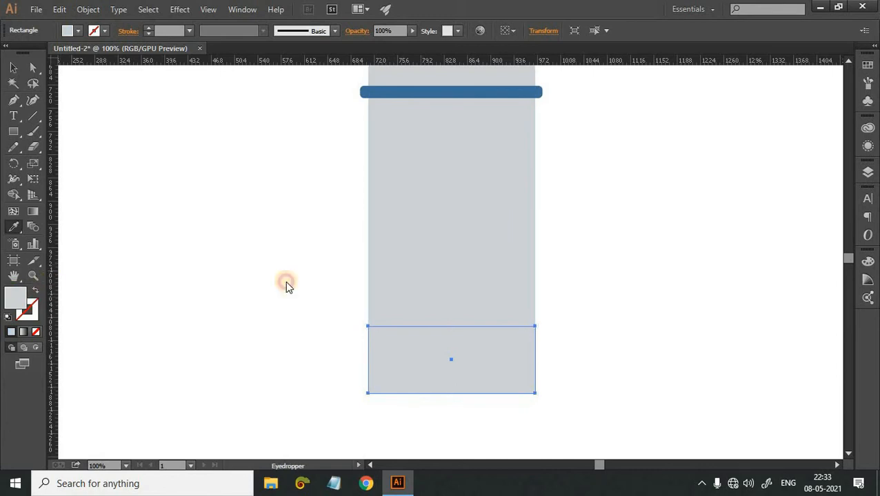
left_click(508, 203)
left_click(793, 132)
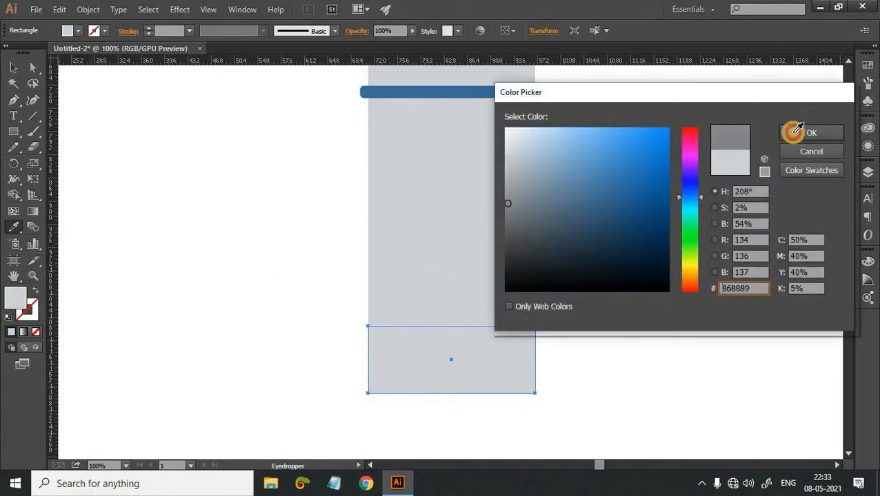
Move the dark grey rectangle's two lower corner points inward to form a downward-tapering trapezoid.
left_click(34, 67)
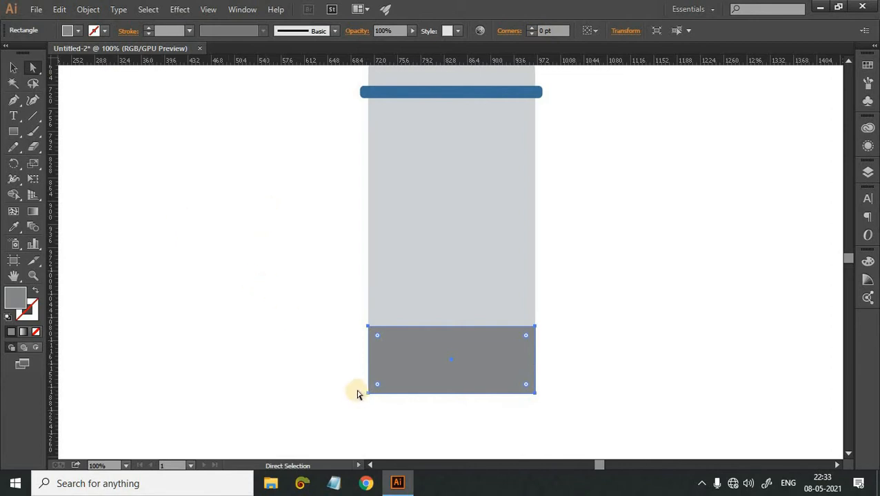
left_click_drag(367, 394, 390, 394)
left_click_drag(535, 393, 514, 396)
left_click(574, 418)
Draw a thin horizontal rectangle directly beneath the tapered dark grey base, matching the width of its lower edge.
scroll(565, 348, "down", 3)
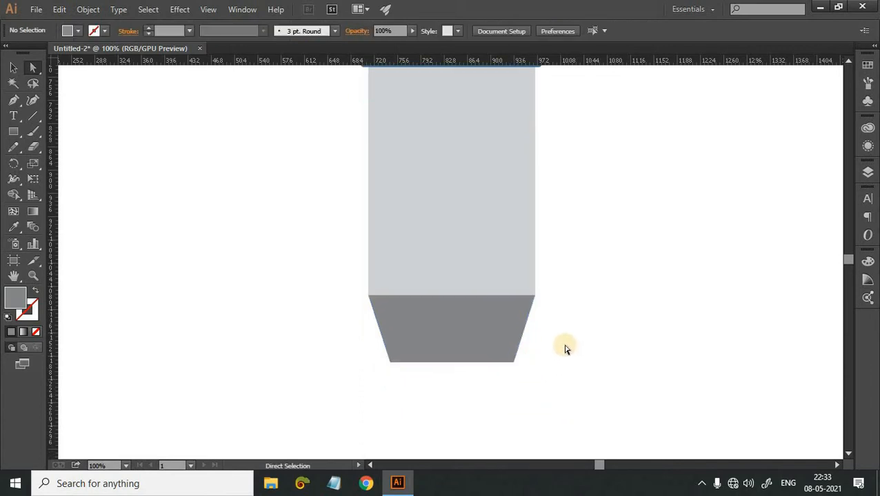
key("m")
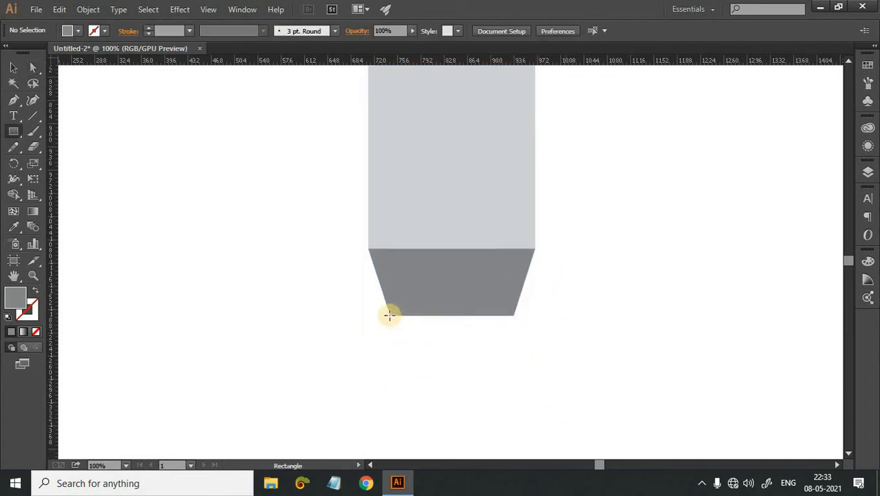
left_click_drag(389, 314, 512, 329)
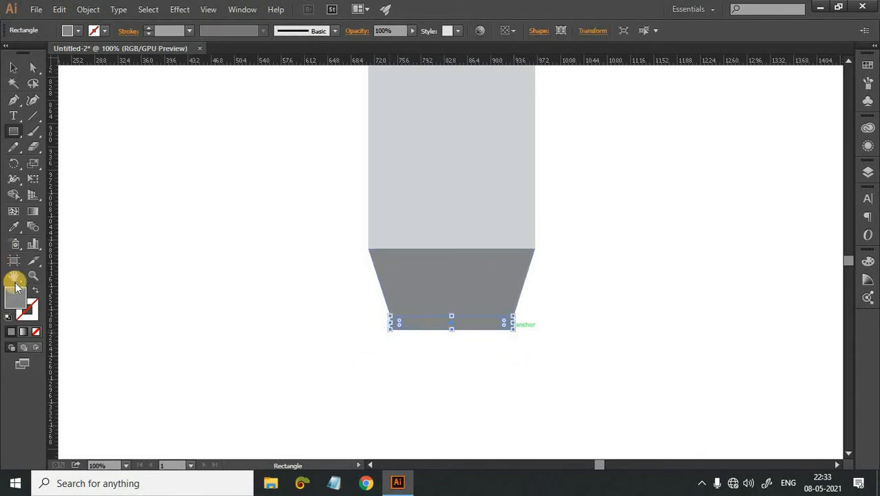
Fill the thin rectangle beneath the tapered base with the blue 3E9CC1 and deselect it.
left_click(602, 191)
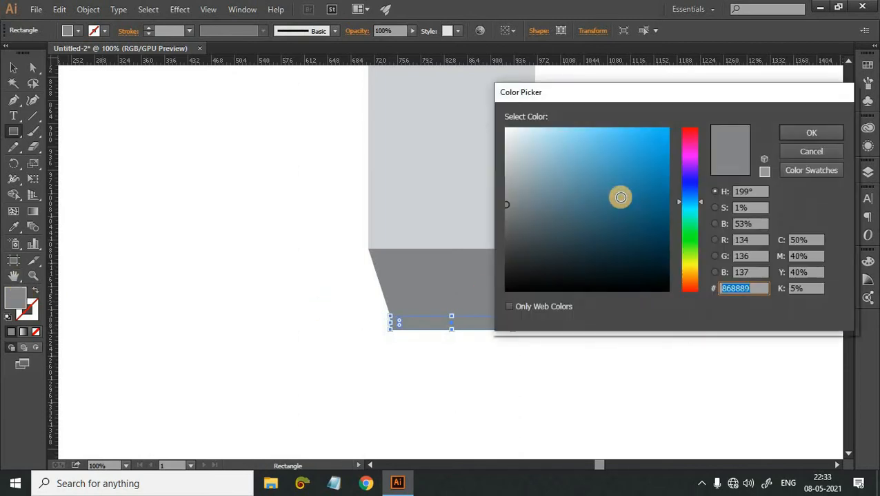
left_click_drag(620, 195, 617, 166)
left_click(811, 133)
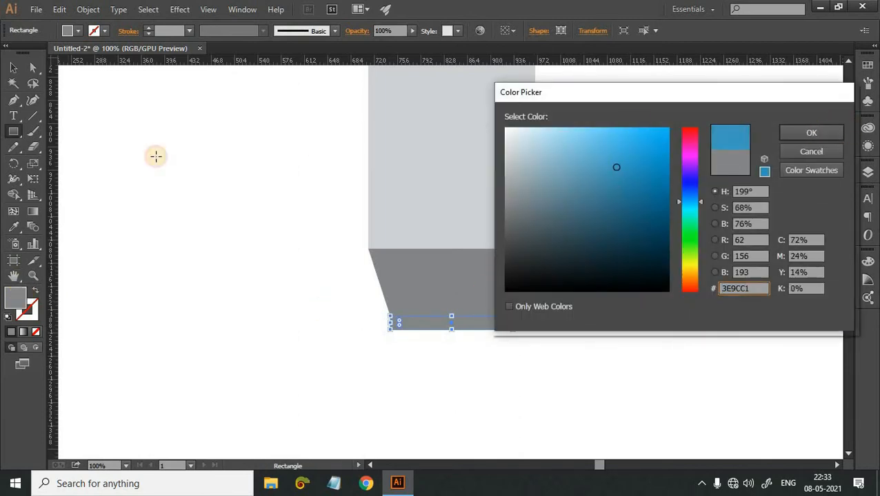
left_click(11, 66)
scroll(139, 161, "down", 1)
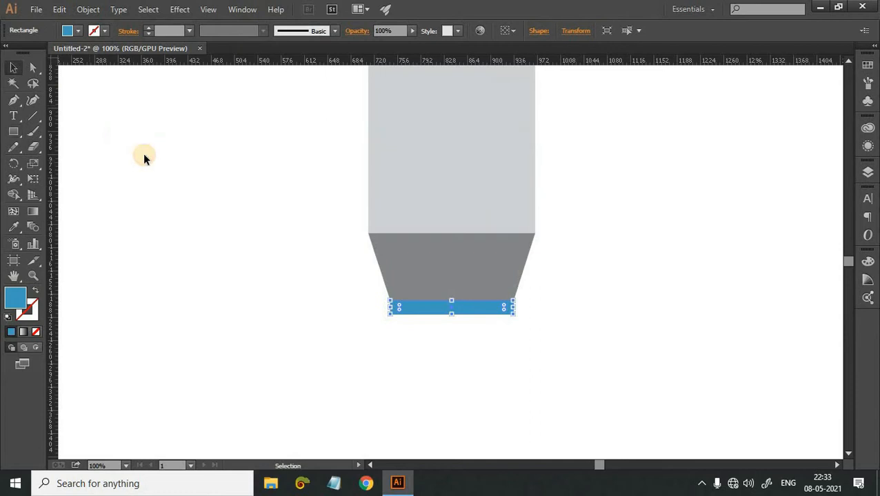
left_click(143, 154)
Draw a taller rectangle of equal width directly beneath the thin blue strip and fill it with the tapered base's sampled dark grey.
left_click_drag(157, 222, 165, 178)
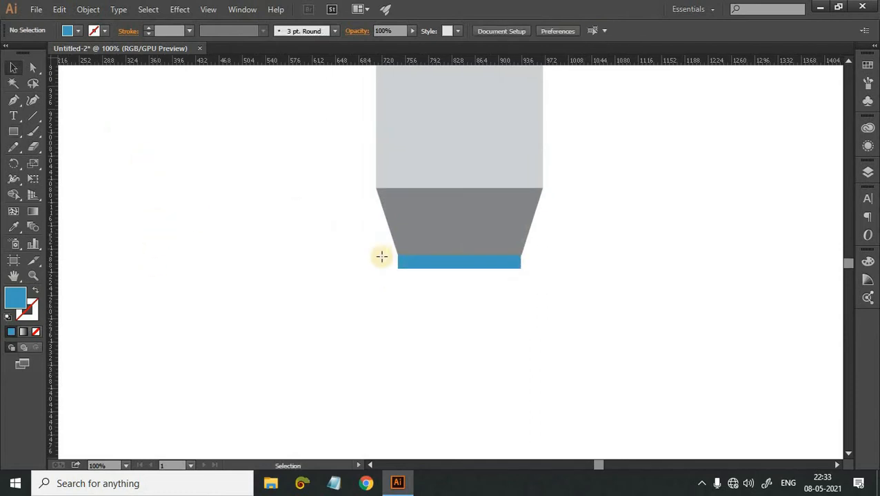
key("m")
left_click_drag(395, 267, 508, 304)
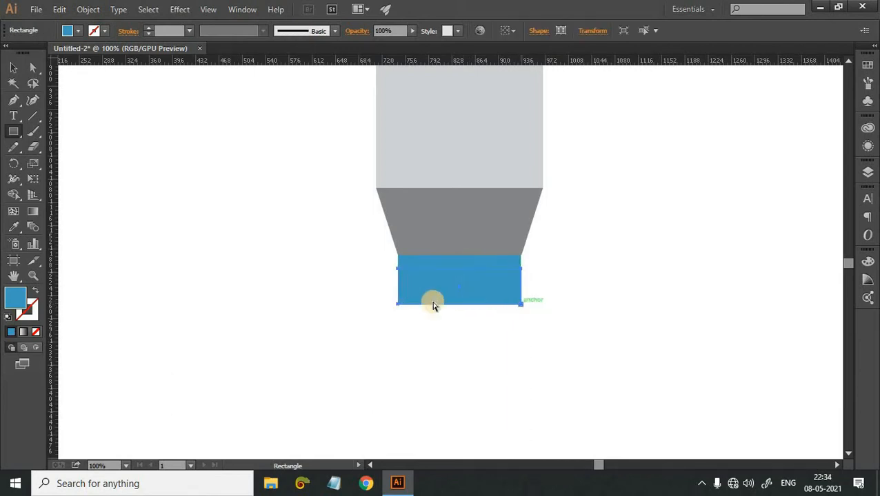
key("a")
key("i")
left_click(417, 231)
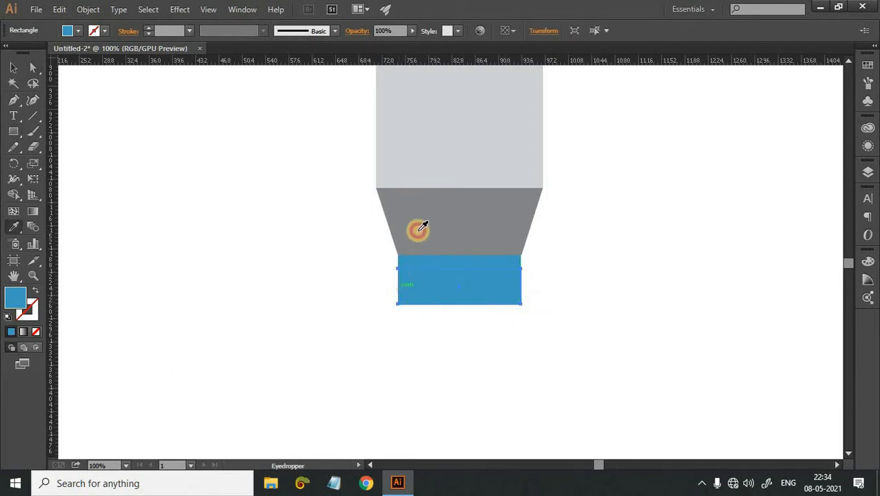
Move the new grey rectangle's two lower corner points outward by 24 pt each so that it flares downward.
key("a")
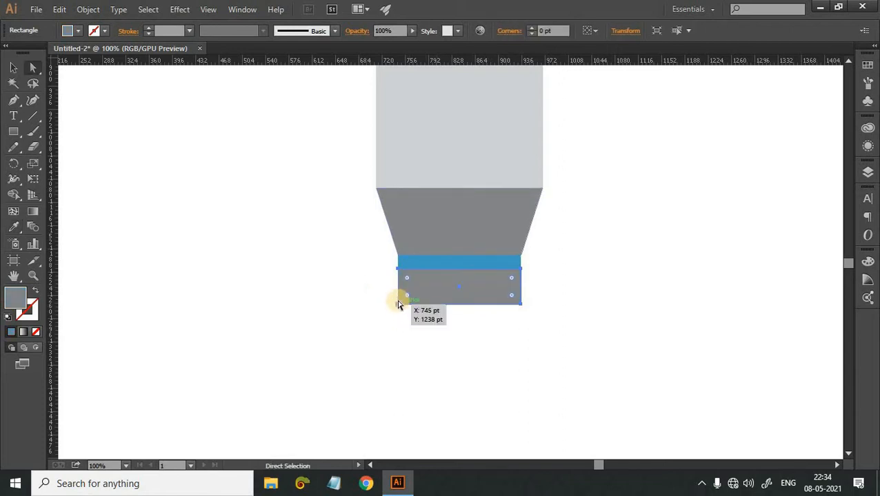
left_click(397, 305)
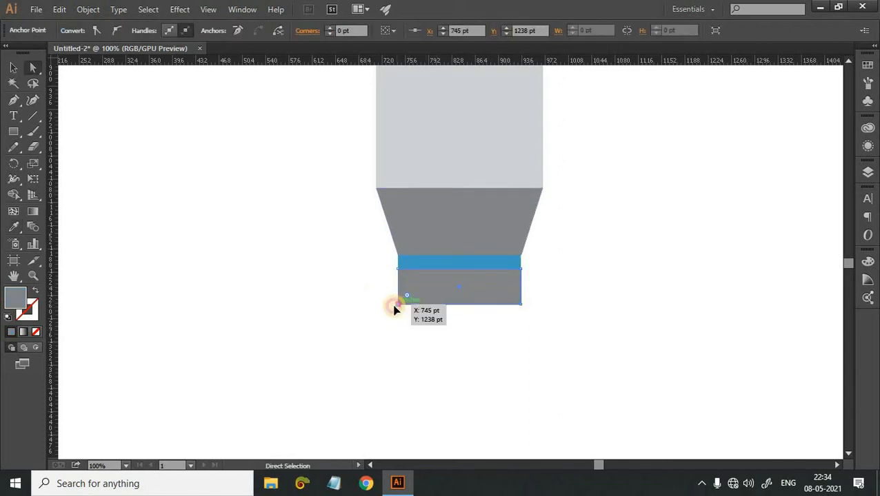
left_click_drag(395, 306, 383, 304)
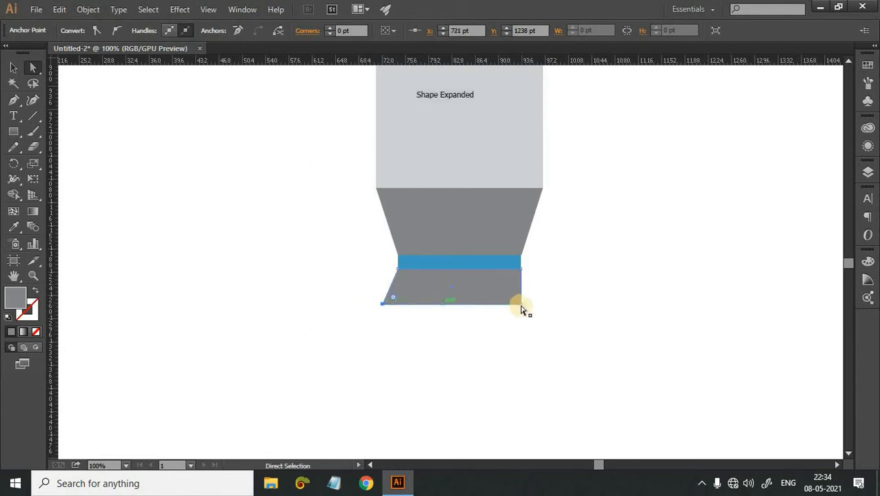
left_click_drag(527, 309, 535, 308)
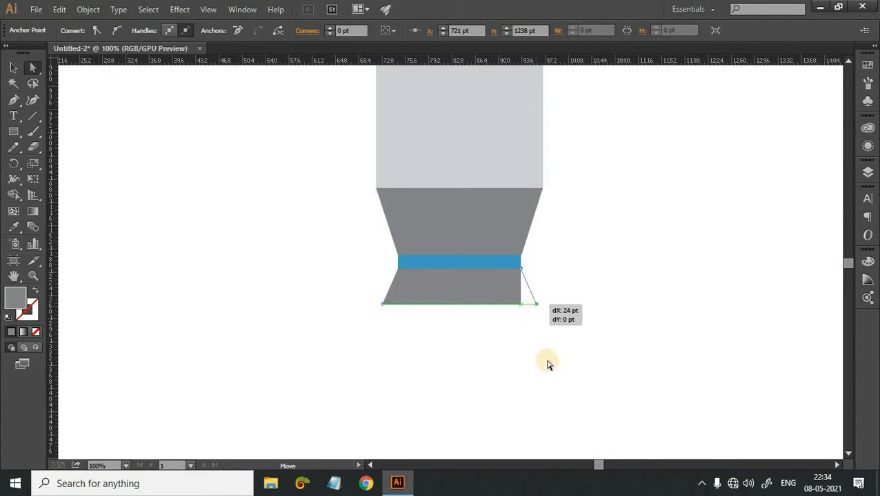
left_click(548, 363)
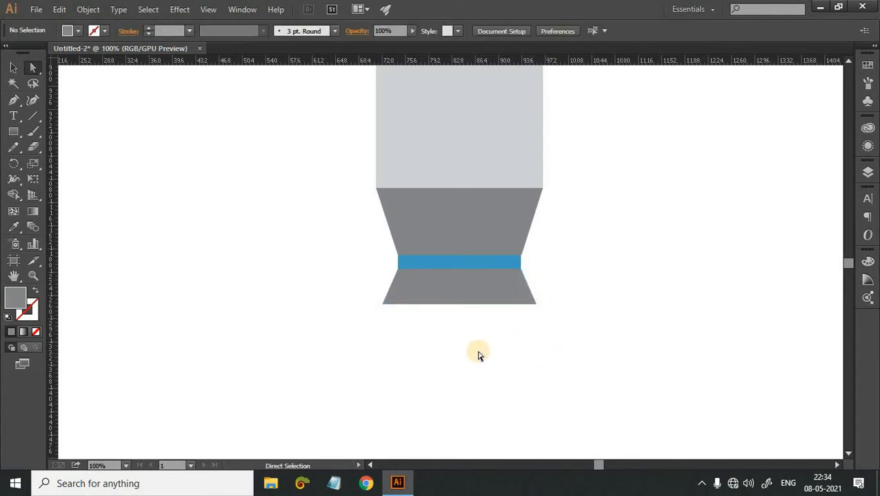
Draw a thin rectangle beneath the flared grey shape, spanning its lower edge, and fill it with the blue sampled from the upper strip.
scroll(478, 353, "down", 3)
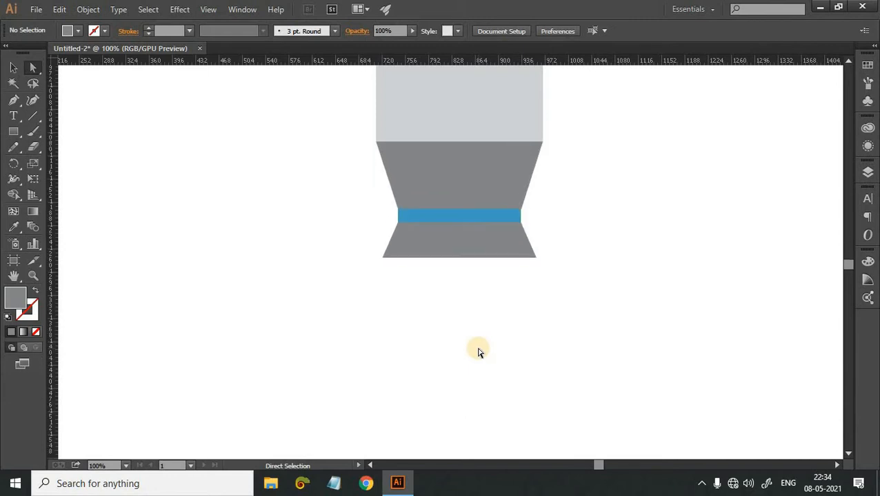
key("m")
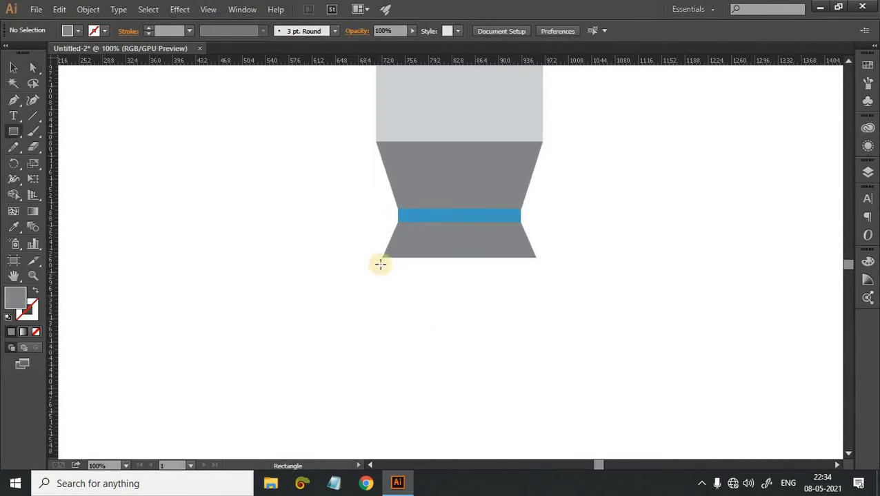
left_click_drag(381, 258, 524, 295)
key("i")
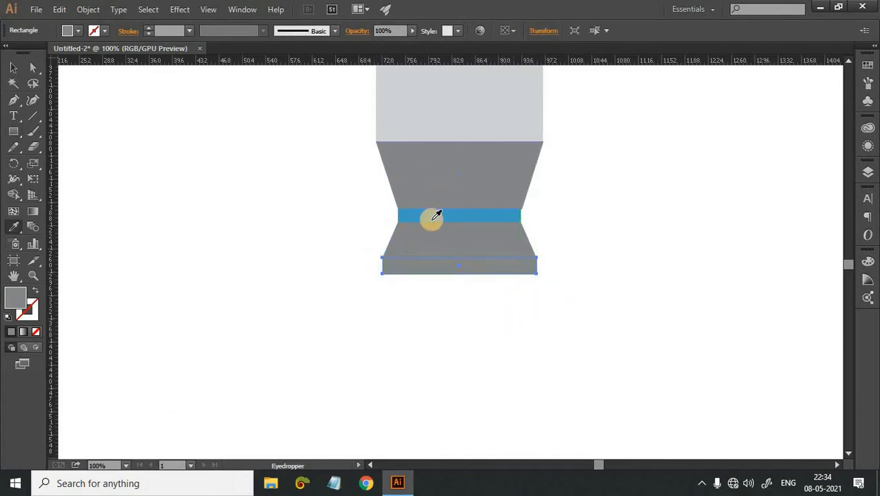
left_click(399, 210)
left_click(13, 67)
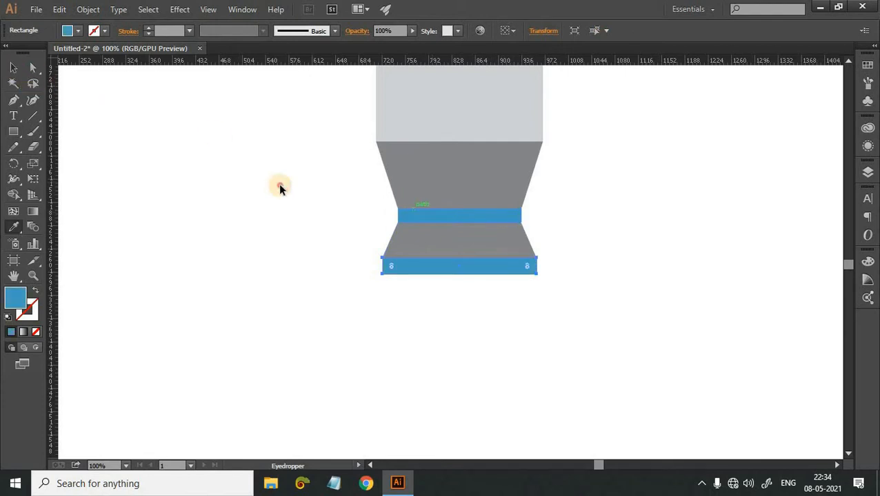
left_click(282, 166)
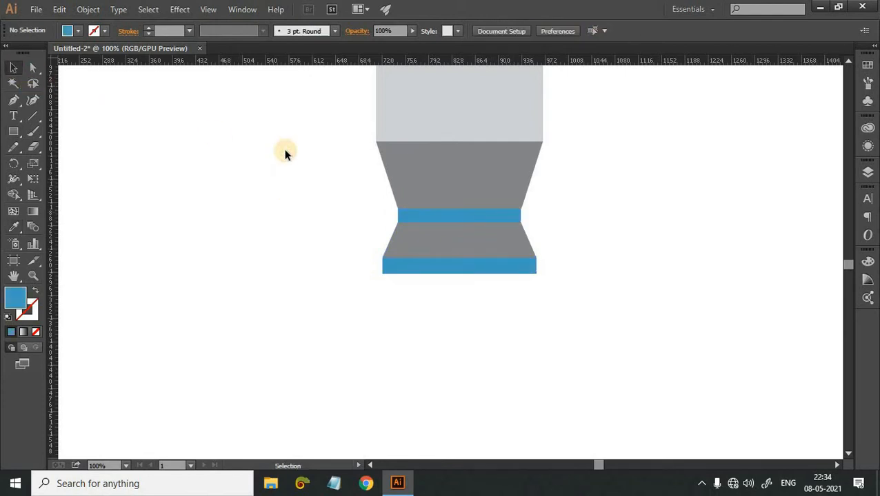
Draw a narrow vertical stem extending down from the middle of the lowest blue strip and fill it with the body's sampled light grey.
key("m")
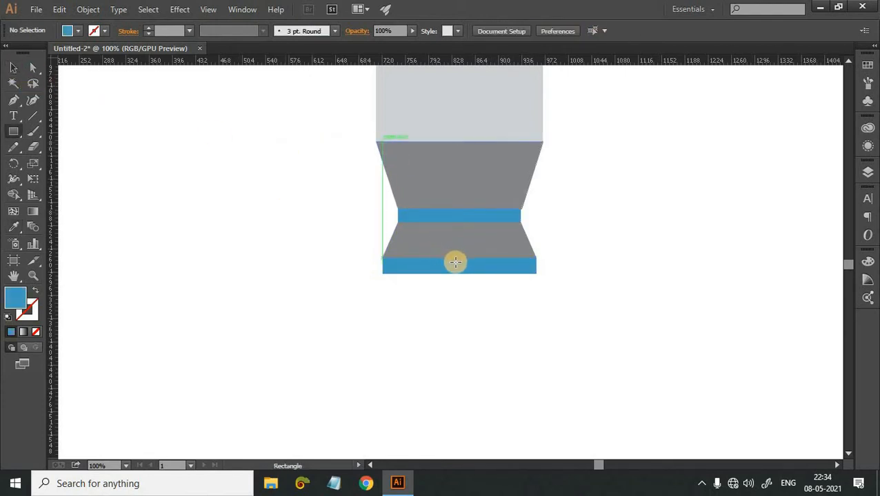
left_click_drag(455, 259, 459, 309)
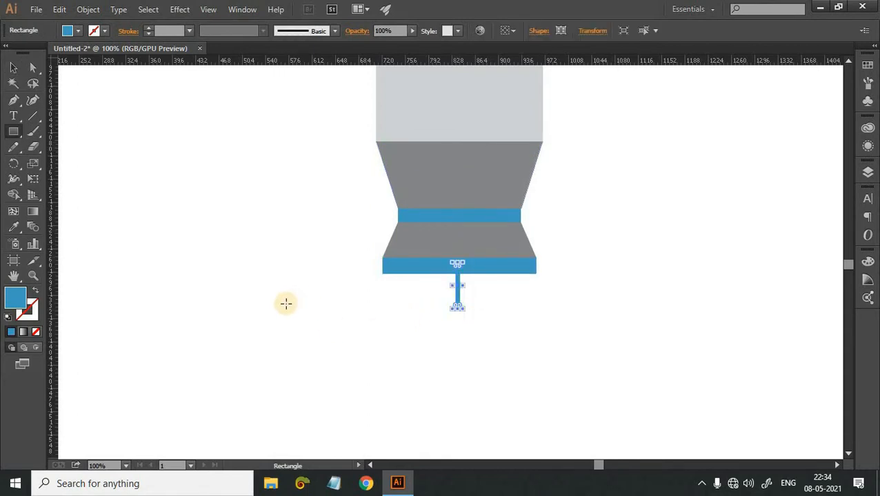
key("i")
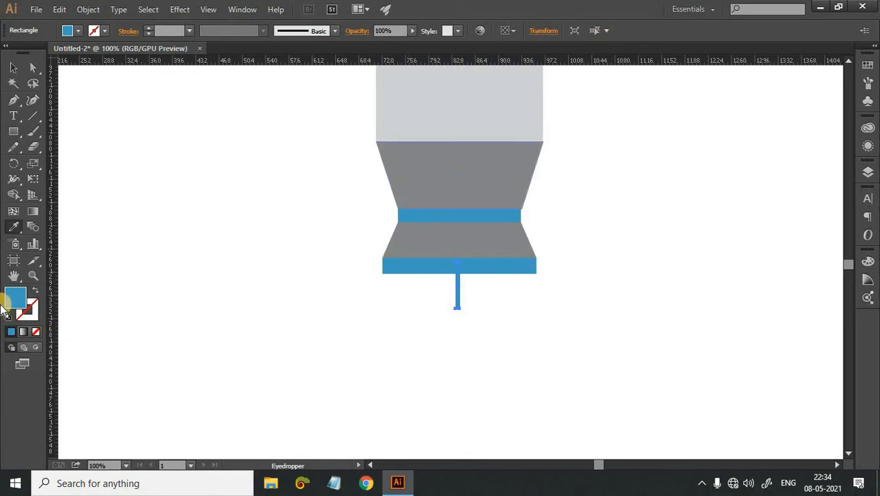
left_click(474, 127)
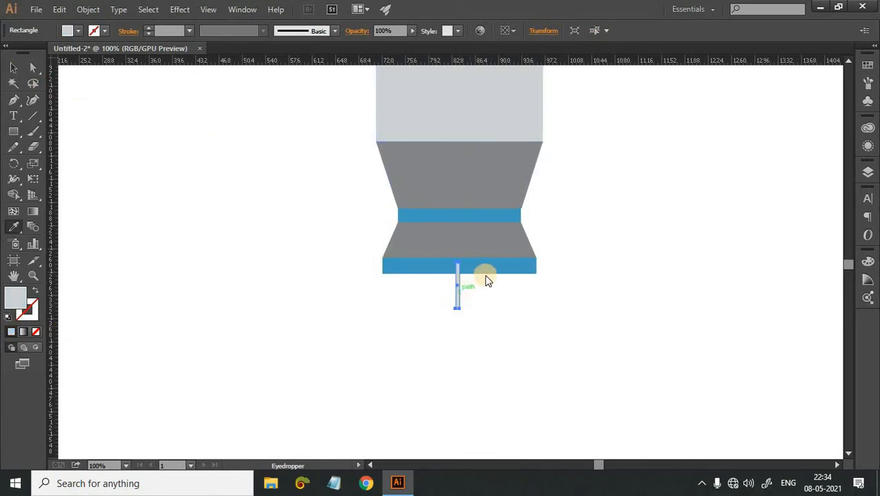
Send the light grey stem to the back, behind the lowest blue strip, and deselect it.
right_click(459, 293)
mouse_move(496, 268)
left_click(636, 311)
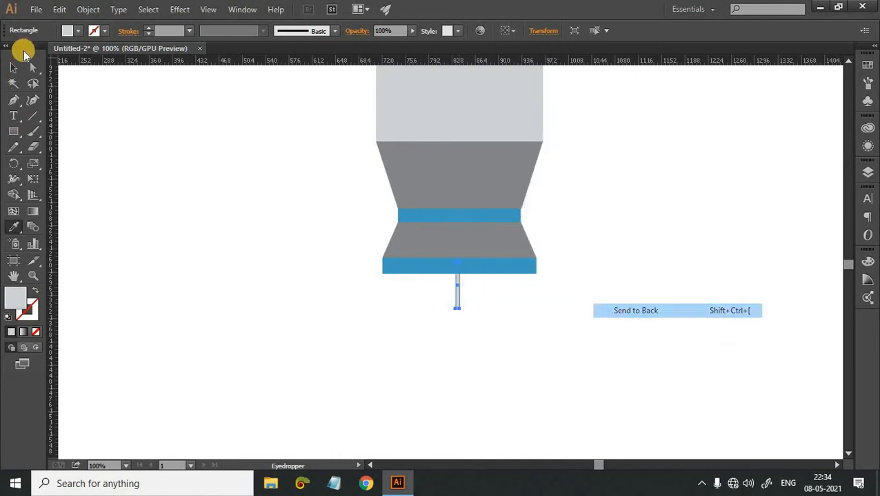
left_click(14, 68)
left_click(383, 313)
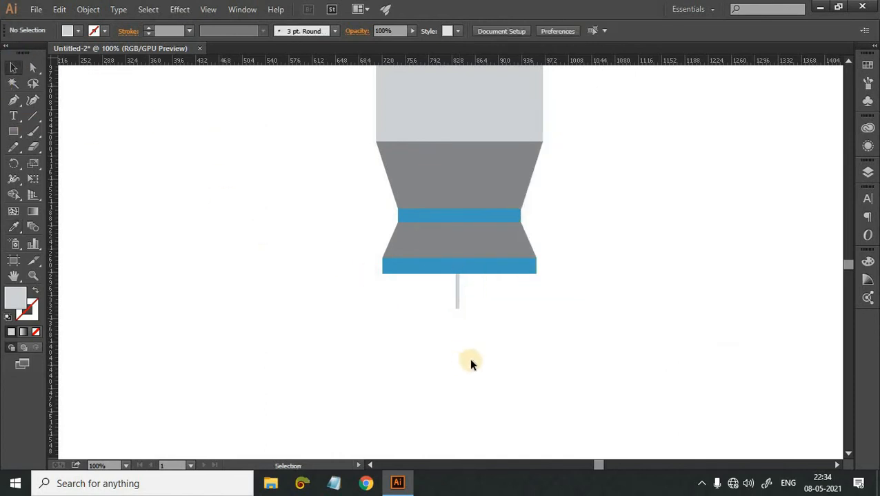
key("m")
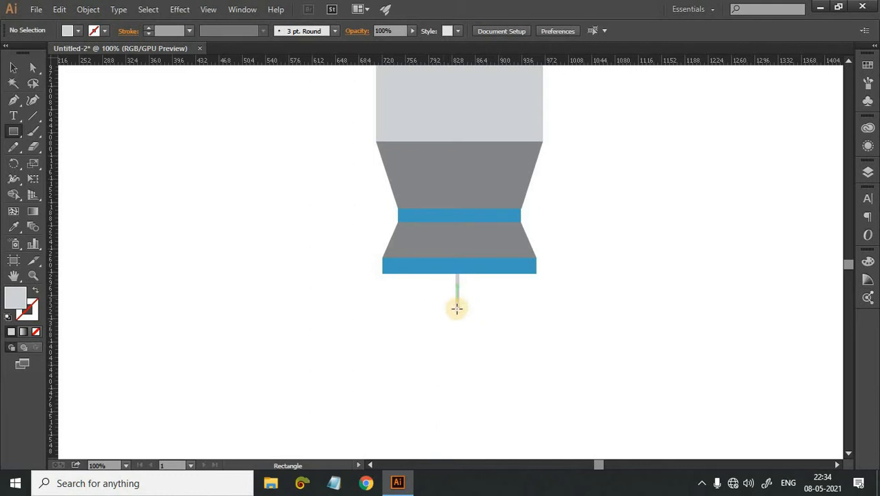
left_click_drag(457, 308, 478, 329)
key("ctrl+z")
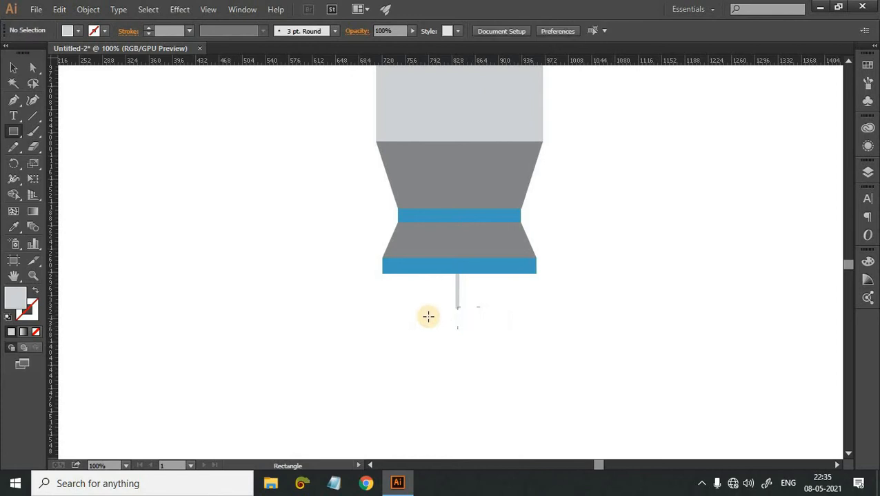
Draw a small circle beside the stem's lower end and fill it with the blue sampled from the lowest strip.
key("l")
mouse_move(445, 317)
left_mouse_down()
mouse_move(456, 330)
mouse_move(448, 321)
left_mouse_up()
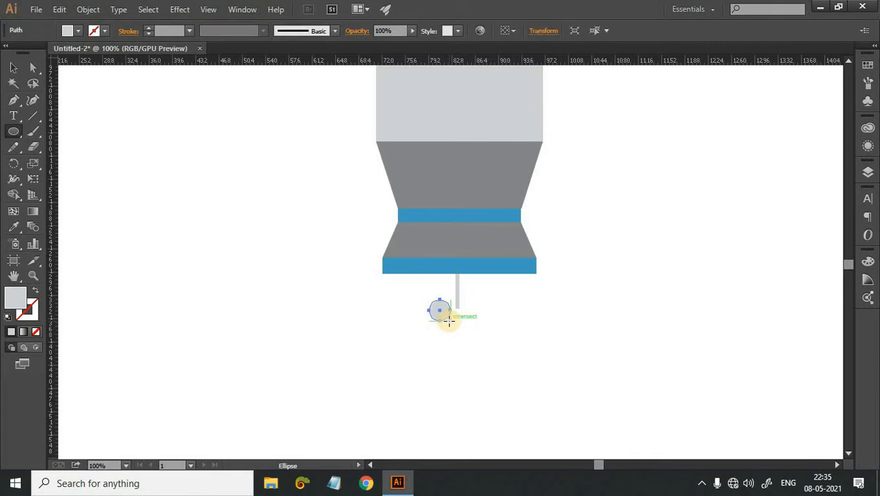
key("i")
left_click(463, 264)
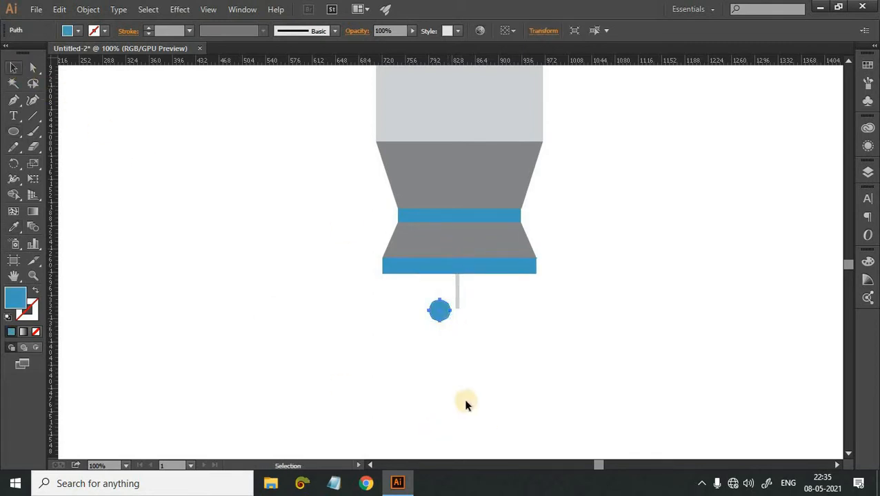
Move the small blue circle onto the lower end of the stem, centred beneath it.
left_click(464, 401)
left_click_drag(446, 312, 471, 338)
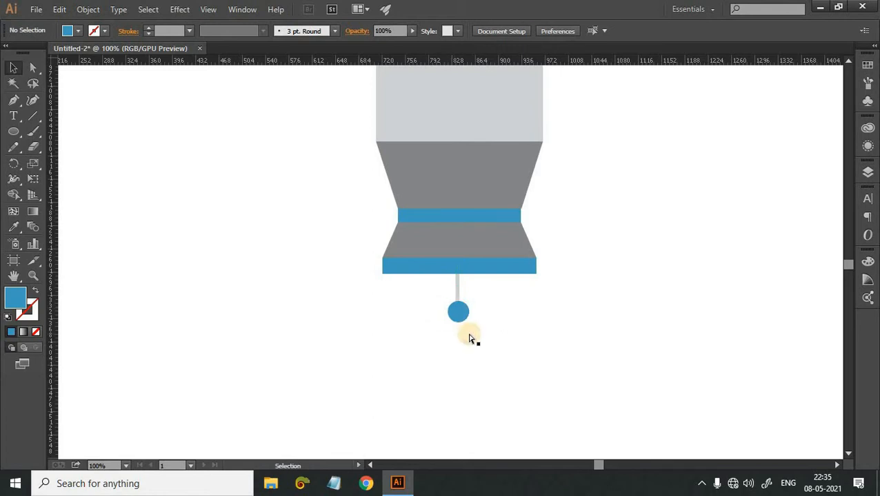
key("ctrl+plus")
key("ctrl+plus")
key("ctrl+plus")
left_click_drag(482, 400, 472, 396)
key("ctrl+minus")
key("ctrl+minus")
key("ctrl+minus")
key("ctrl+minus")
key("ctrl+minus")
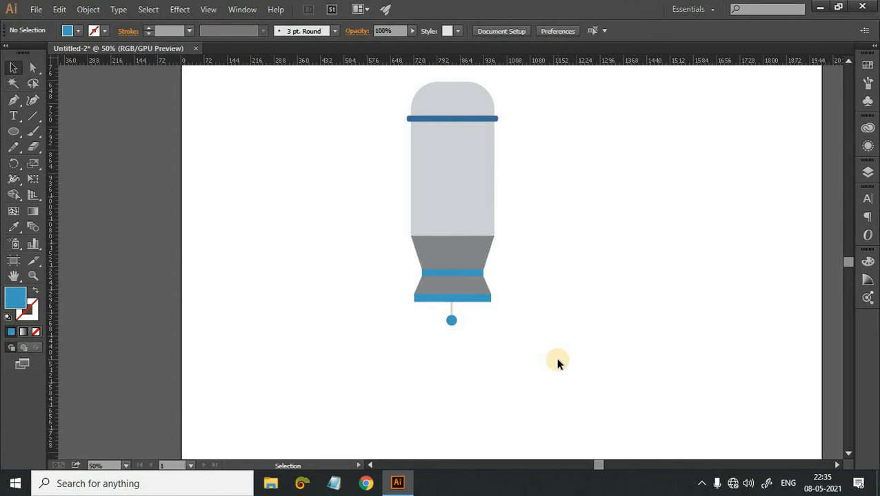
Draw a small square beside the upper part of the body and swap its fill and stroke to leave only a blue outline.
scroll(557, 363, "up", 2)
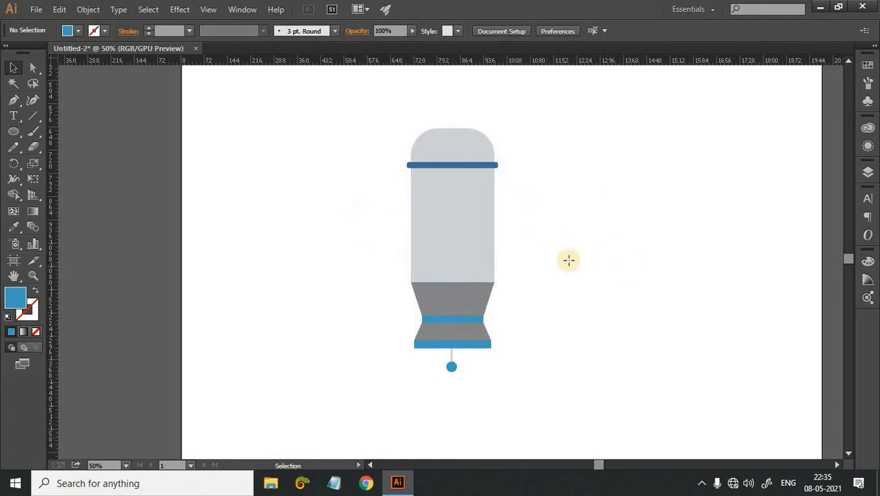
key("m")
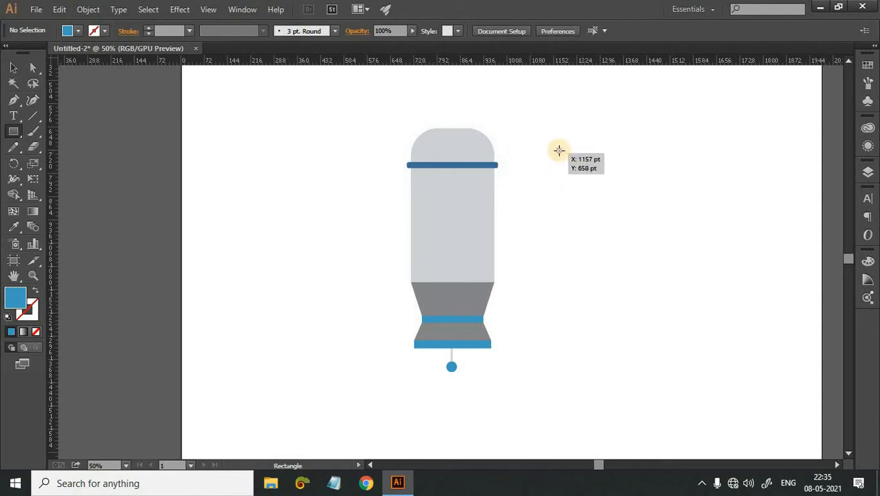
left_click_drag(559, 150, 587, 175)
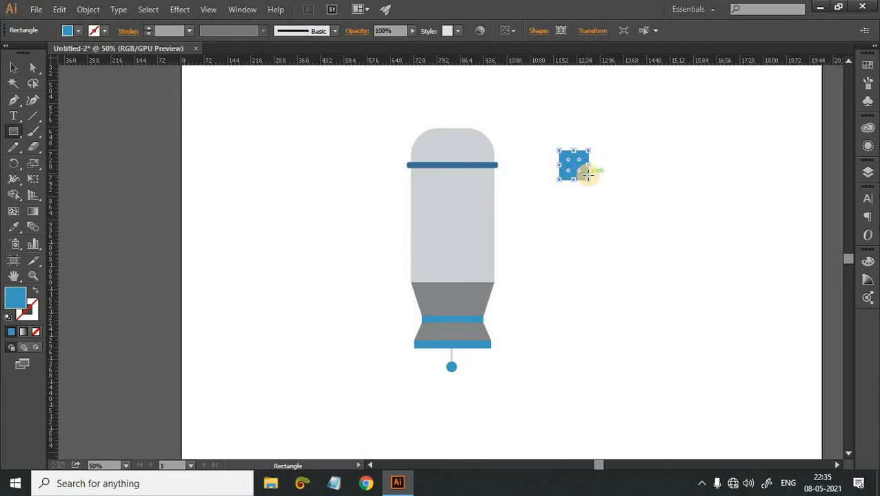
left_click(36, 315)
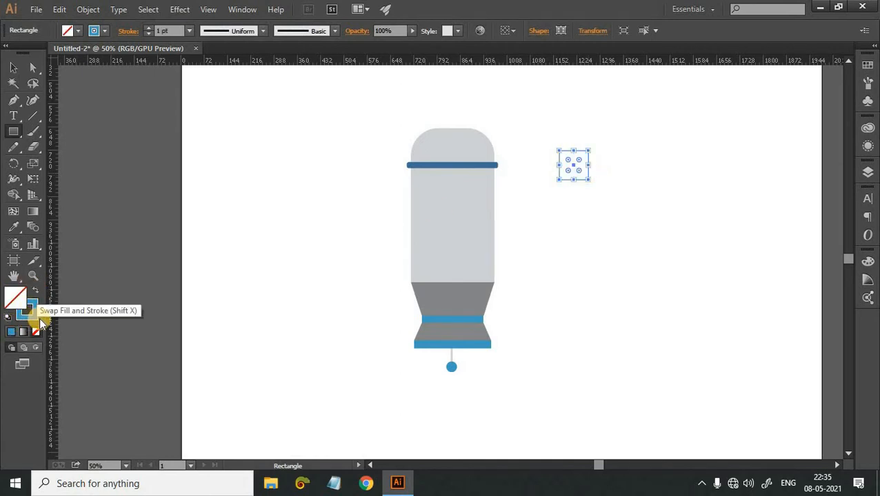
Set the small outlined square's stroke weight to 17 pt and deselect it.
left_click(14, 68)
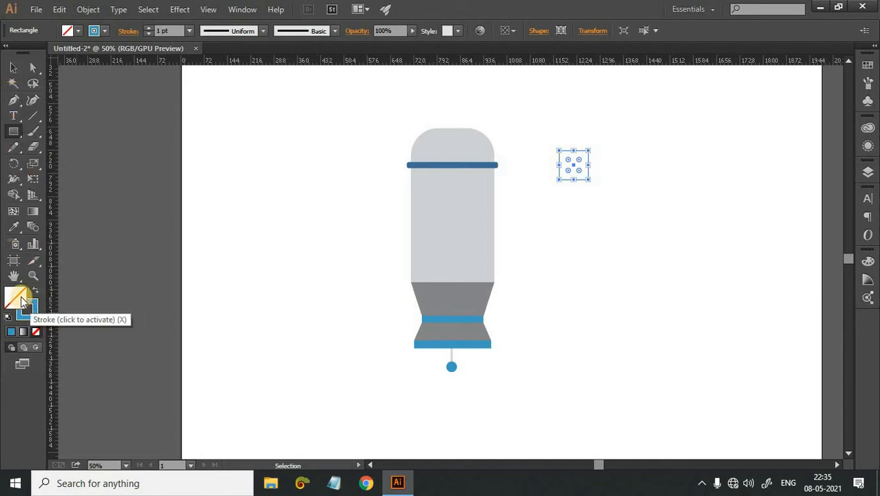
left_click(13, 67)
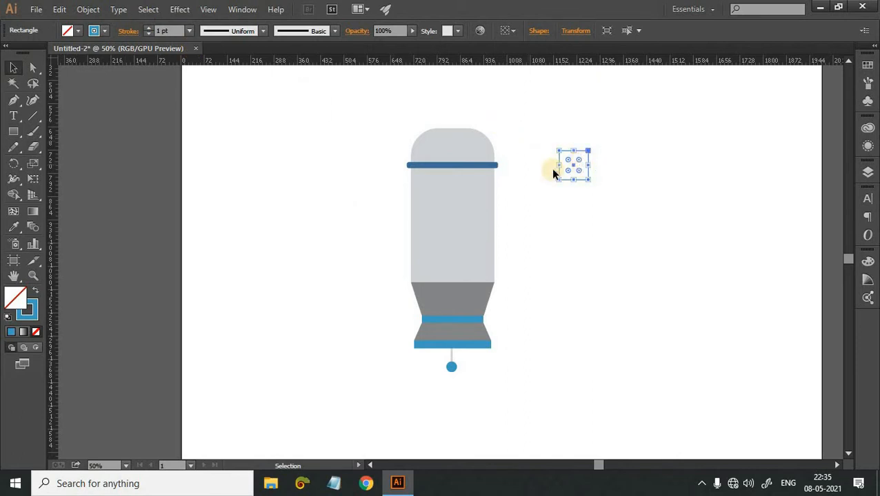
left_click(151, 28)
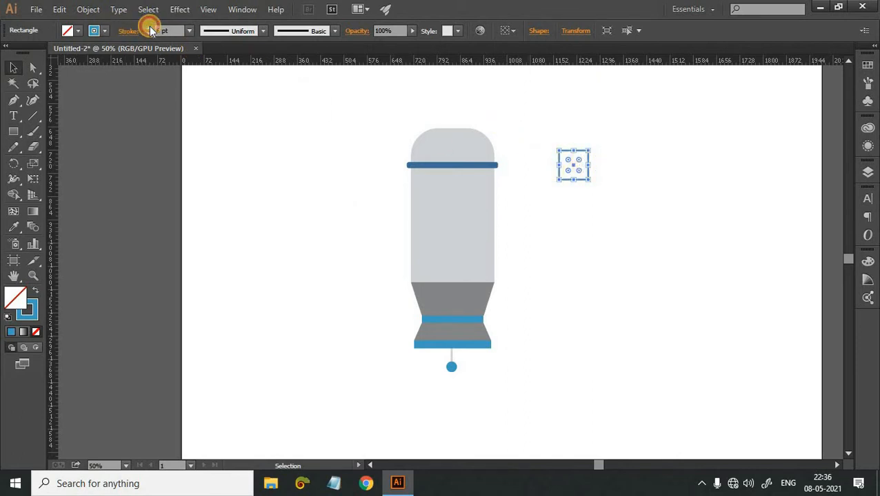
left_click(618, 286)
Duplicate the blue outlined square sideways and repeat the copy to build a row of six squares with overlapping borders.
left_click(588, 179)
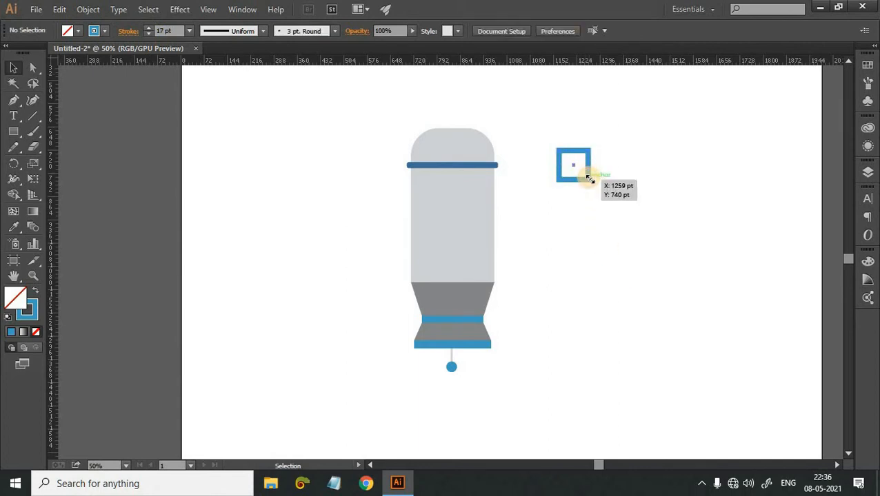
key("ctrl+plus")
key("ctrl+plus")
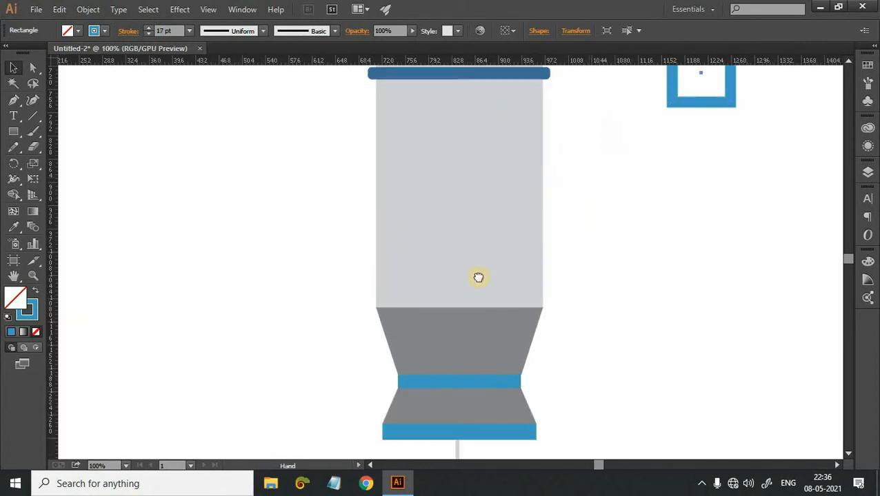
left_click_drag(724, 95, 653, 325)
left_click(647, 343)
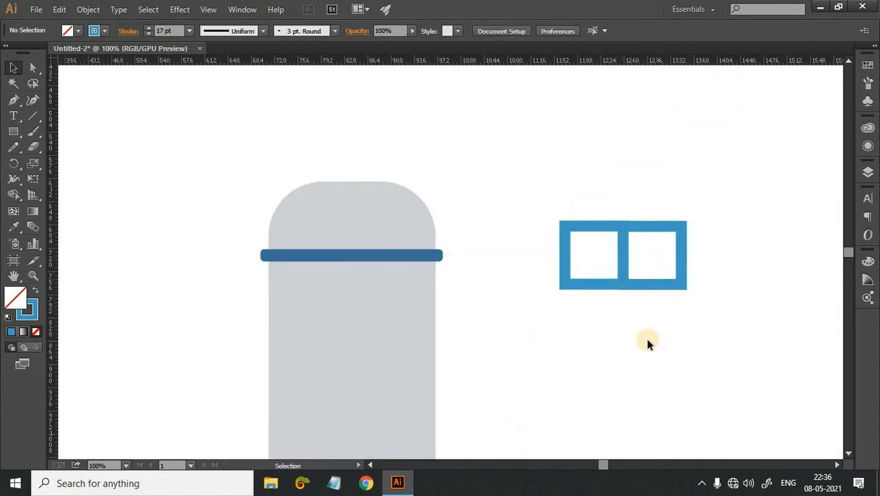
left_click(679, 274)
key("ctrl+d")
key("ctrl+d")
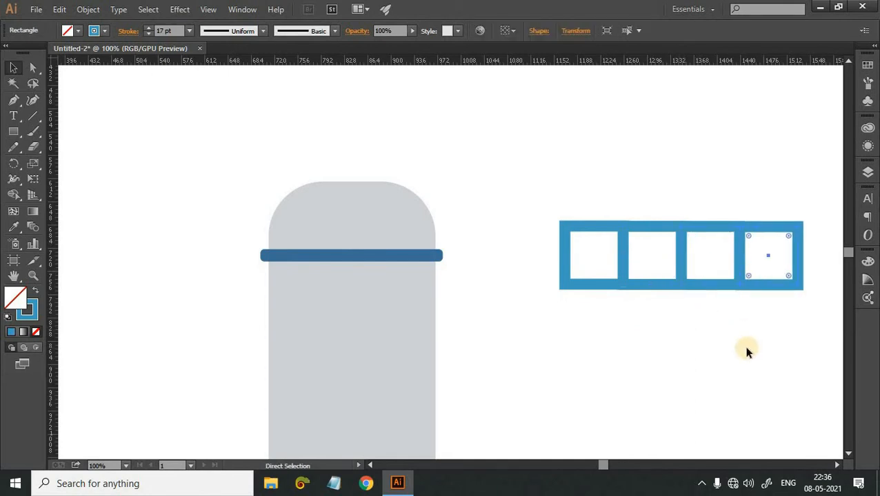
key("ctrl+d")
left_click_drag(702, 359, 609, 338)
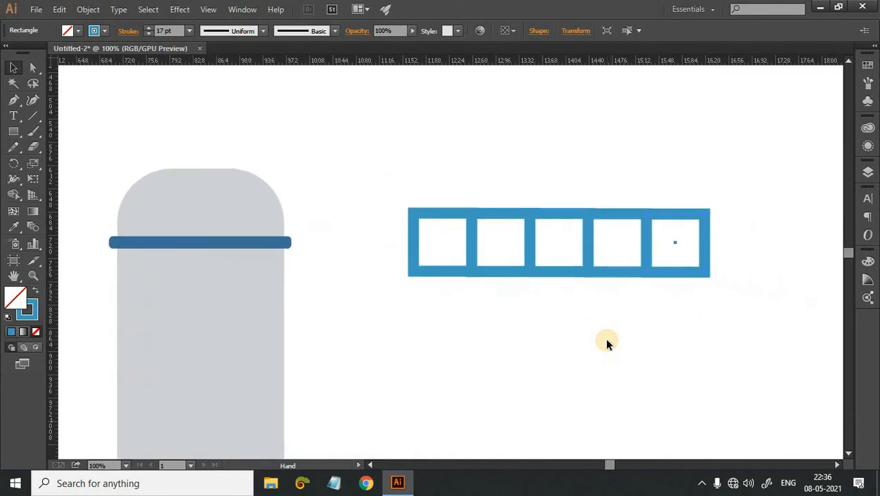
key("ctrl+d")
Group the six blue outlined squares into one row and deselect it.
scroll(653, 288, "down", 1)
left_click_drag(370, 163, 823, 328)
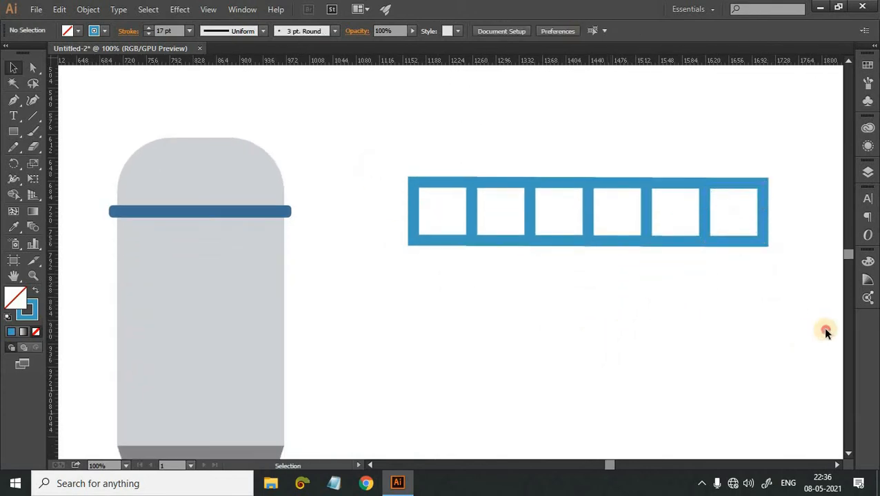
right_click(558, 202)
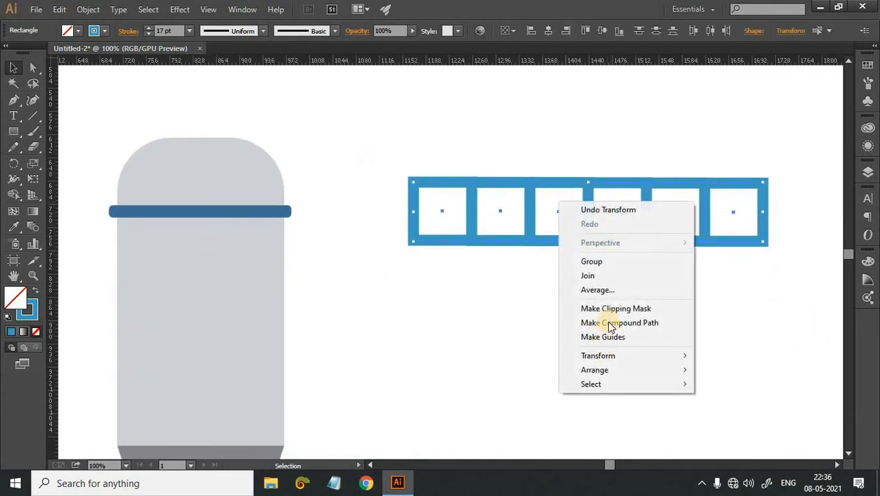
left_click(604, 262)
left_click(615, 254)
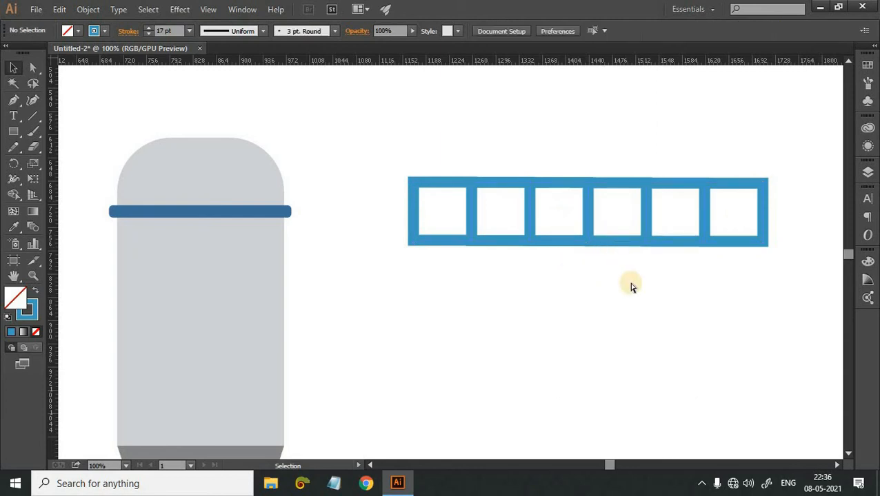
Examine the row of squares up close to check how their borders meet.
key("ctrl+plus")
key("ctrl+plus")
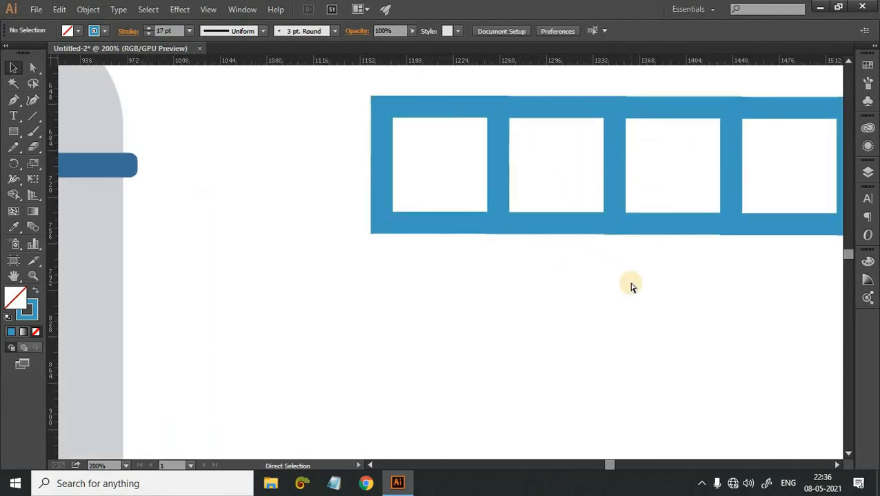
key("ctrl+plus")
key("ctrl+plus")
key("ctrl+plus")
key("ctrl+plus")
key("ctrl+minus")
key("ctrl+minus")
key("ctrl+minus")
key("ctrl+minus")
key("ctrl+minus")
key("ctrl+minus")
key("ctrl+minus")
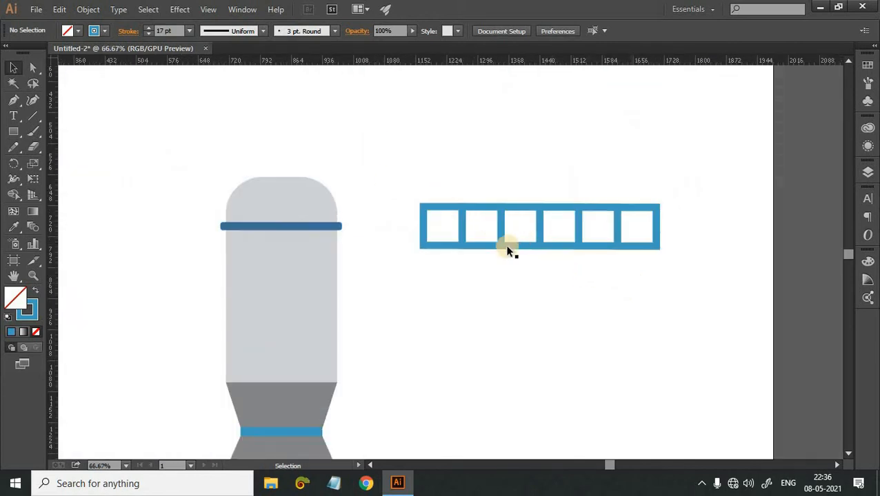
Duplicate the row of squares downward and repeat the copy to build a grid of five rows with shared borders.
left_click(509, 247)
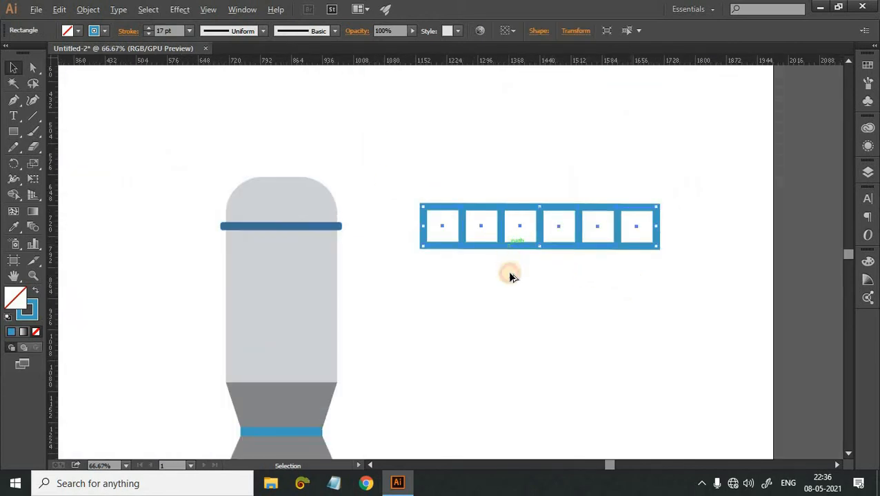
left_click_drag(510, 275, 511, 296)
left_click(562, 337)
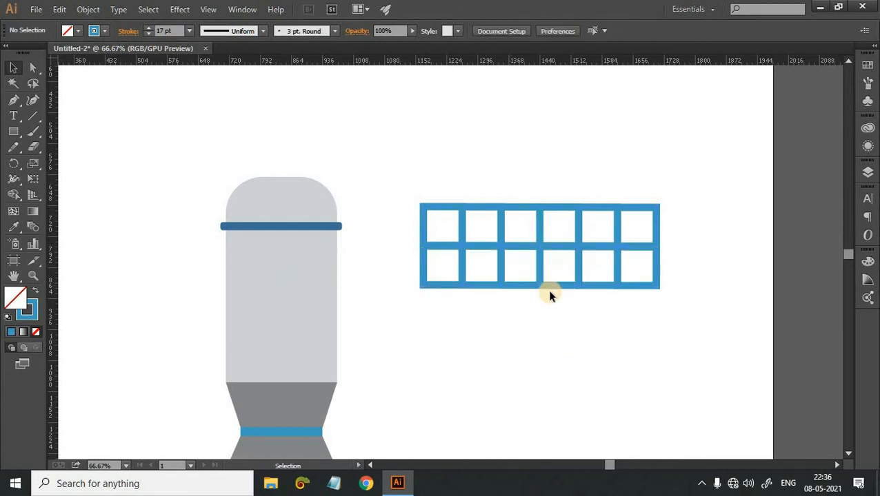
scroll(551, 283, "down", 2)
left_click_drag(557, 255, 555, 274)
scroll(560, 265, "down", 2)
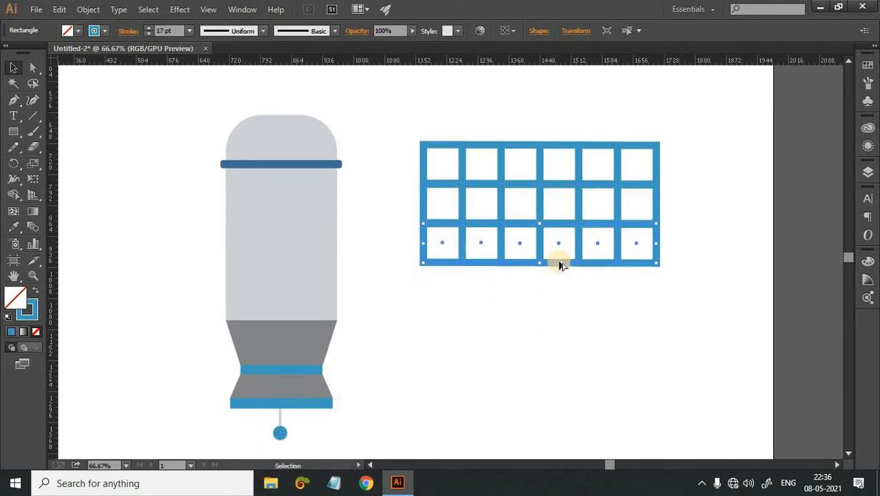
key("ctrl+d")
key("ctrl+d")
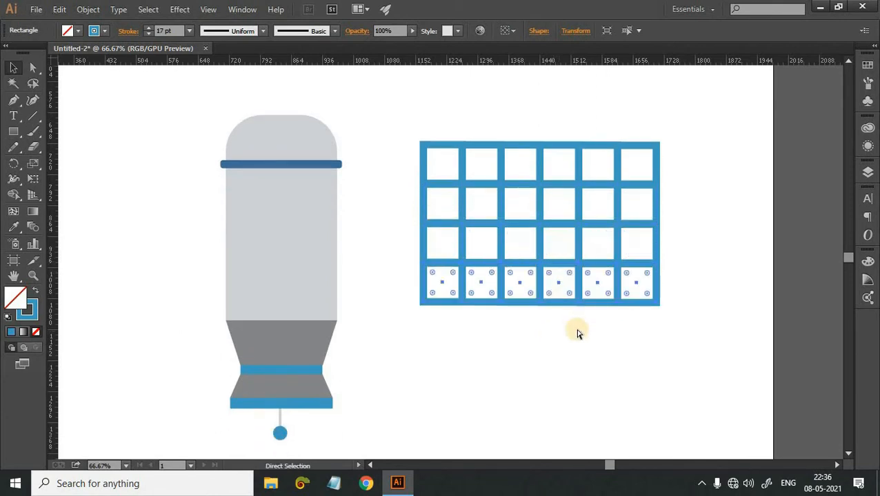
left_click(583, 368)
left_click_drag(412, 119, 738, 452)
left_click_drag(663, 346, 663, 345)
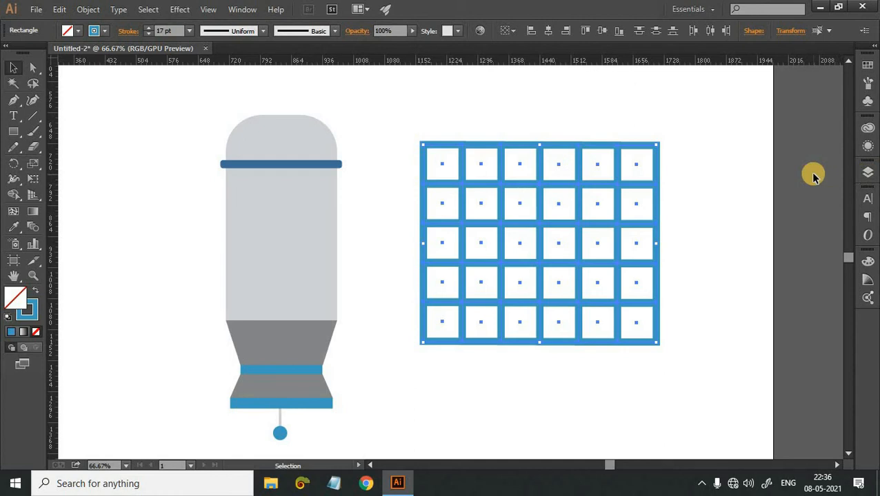
key("shift+F7")
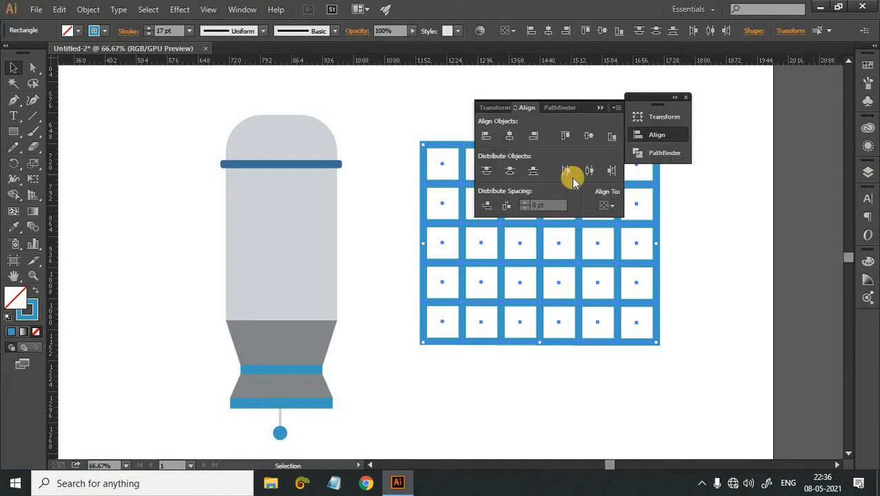
left_click_drag(589, 109, 808, 181)
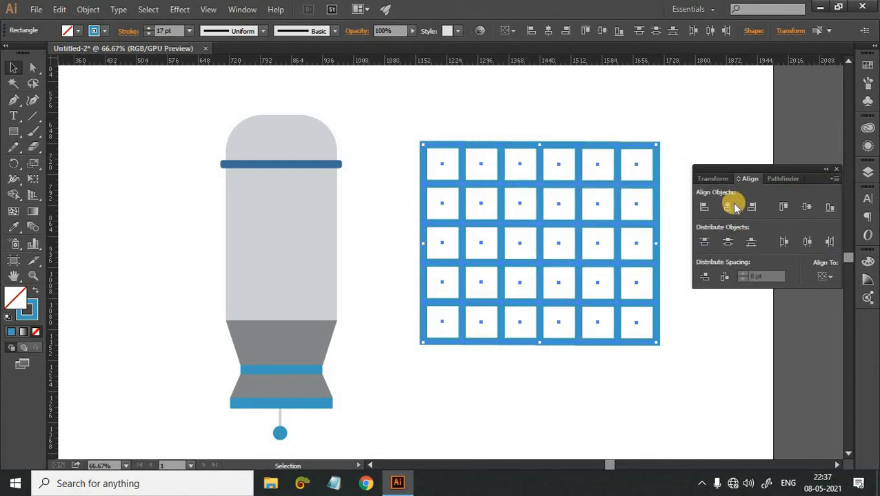
left_click(774, 207)
left_click(825, 169)
left_click(743, 168)
left_click(835, 169)
left_click(662, 418)
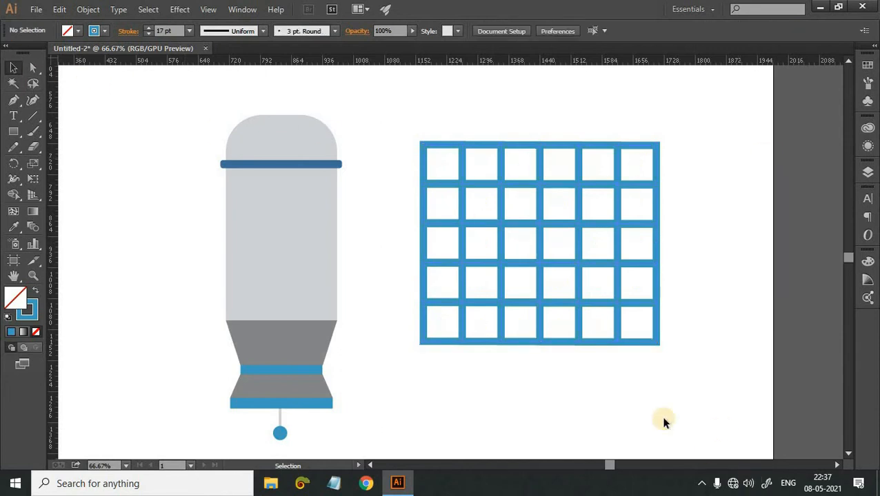
Group the five rows of squares into a single grid and deselect it.
scroll(642, 337, "up", 2)
right_click(551, 270)
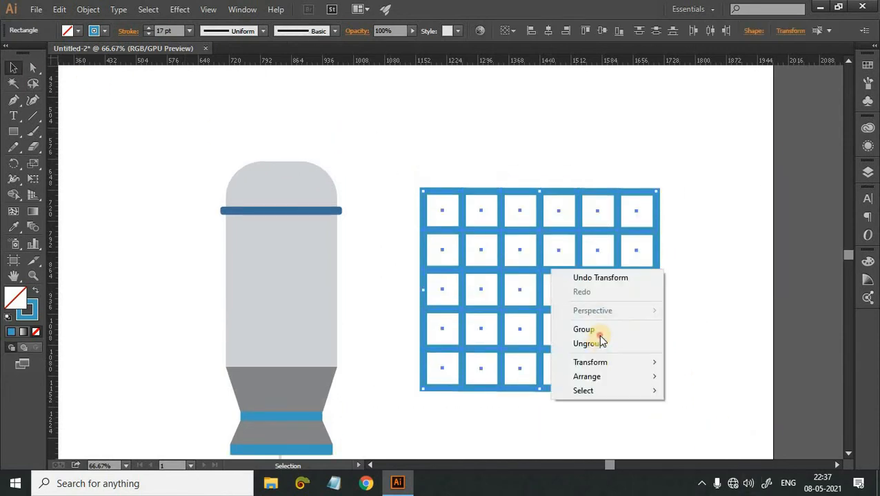
left_click(694, 336)
left_click(656, 379)
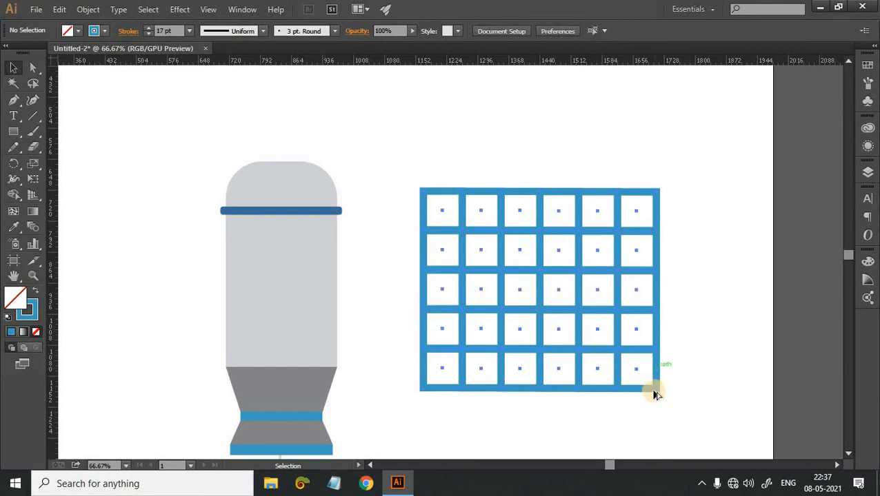
Scale down the blue grid and place it just to the right of the grey body's middle.
left_click(656, 393)
left_click_drag(653, 389, 609, 330)
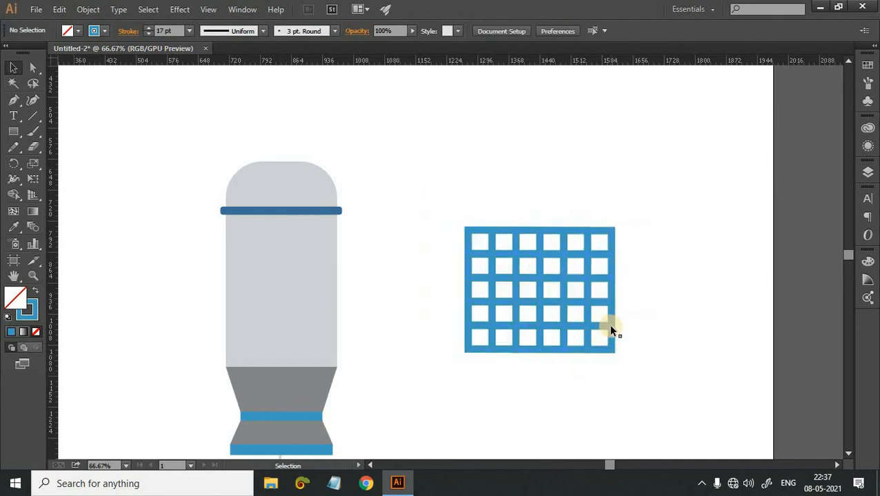
left_click_drag(528, 329, 451, 297)
key("ctrl+shift+a")
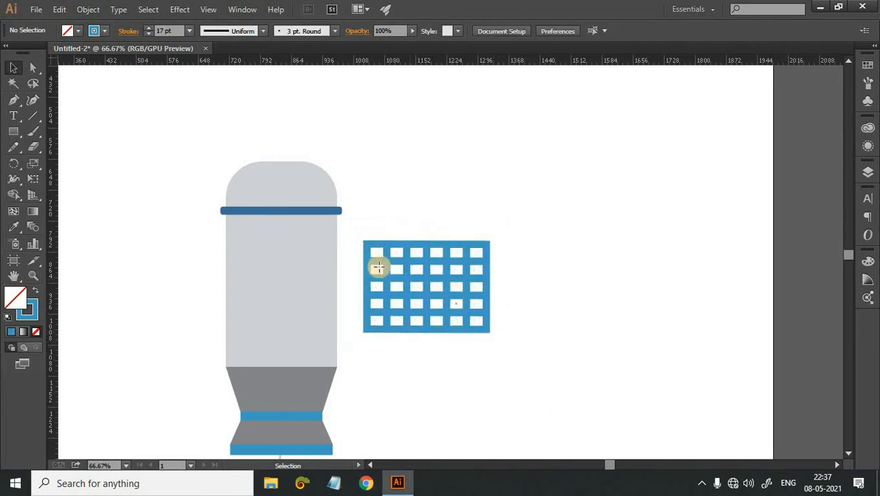
Draw a small horizontal rectangle connecting the grey body to the grid, with the blue as its fill and no stroke.
key("m")
left_click_drag(322, 270, 369, 284)
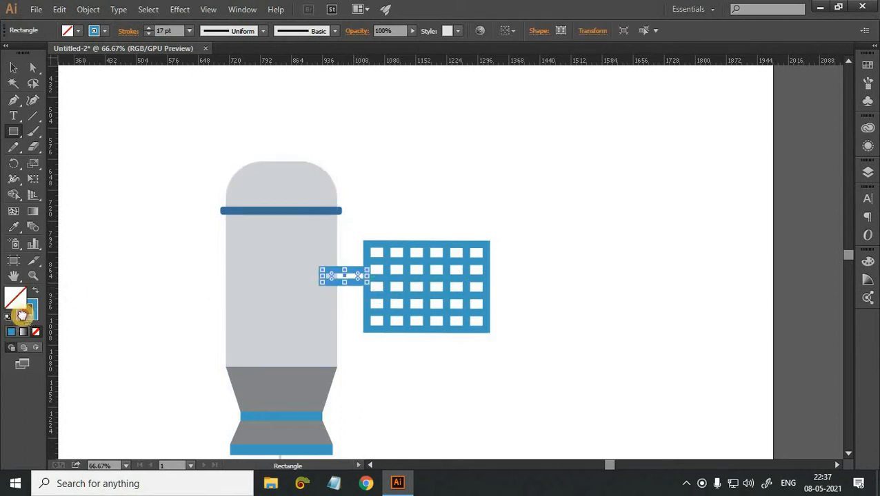
left_click_drag(29, 318, 16, 300)
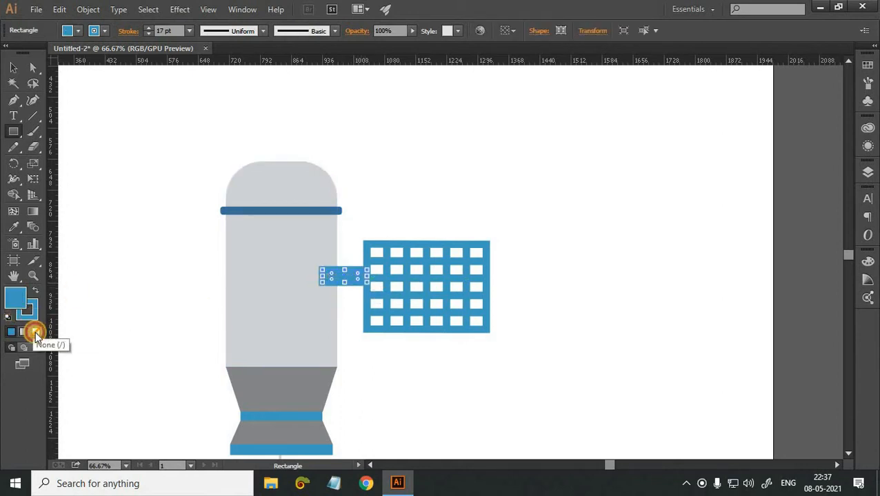
left_click(28, 310)
left_click(35, 331)
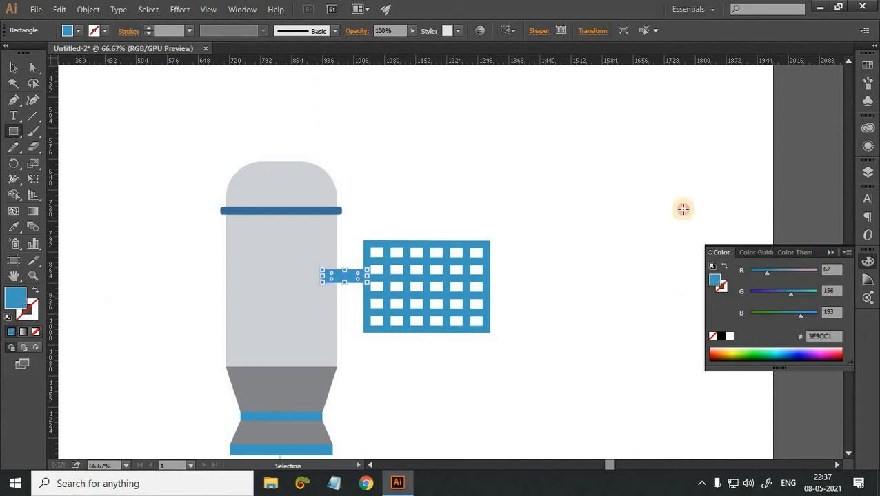
Move the blue grid slightly upward to centre it on the connecting bar.
left_click(13, 67)
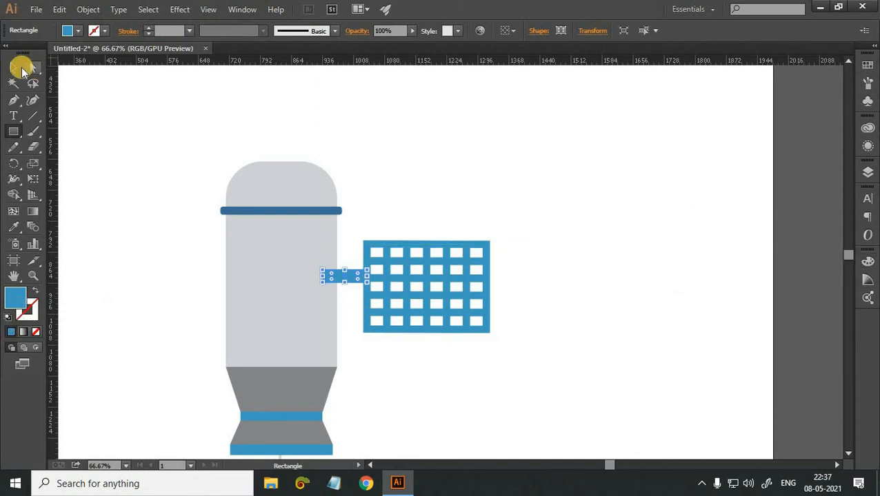
left_click(466, 277)
left_click_drag(466, 270, 466, 269)
left_click(537, 300)
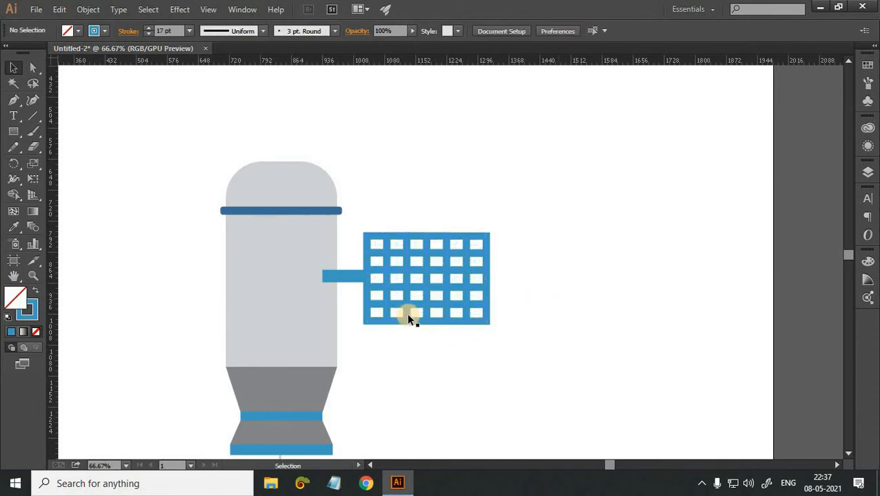
Stretch the grid downward and upward around the connecting bar until it is about 277 by 281 pt.
left_click(408, 322)
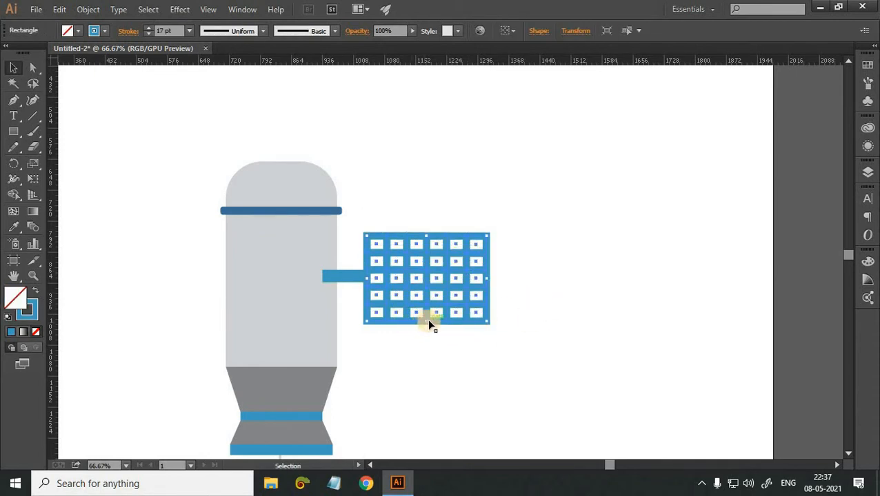
left_click_drag(428, 331, 458, 363)
left_click(431, 245)
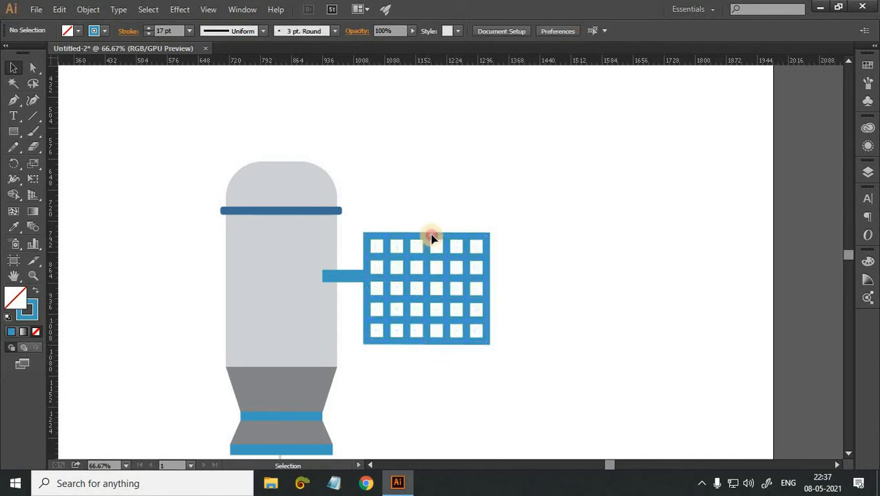
left_click_drag(427, 236, 429, 220)
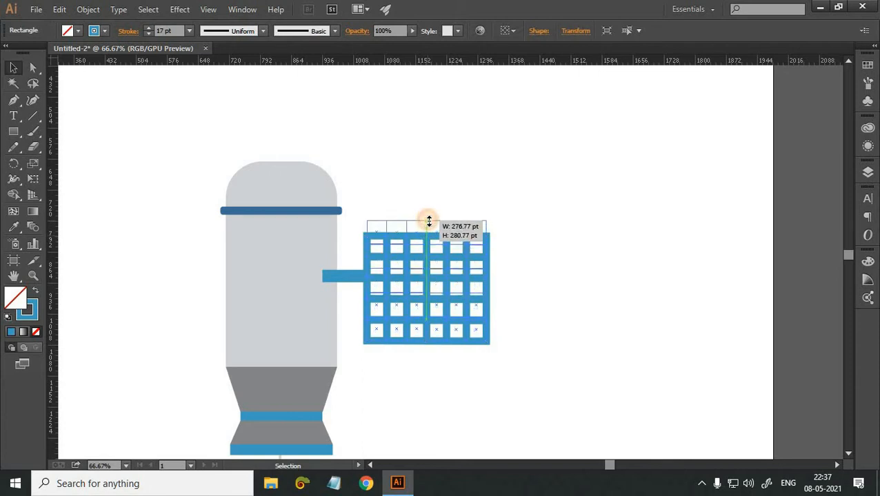
left_click(554, 295)
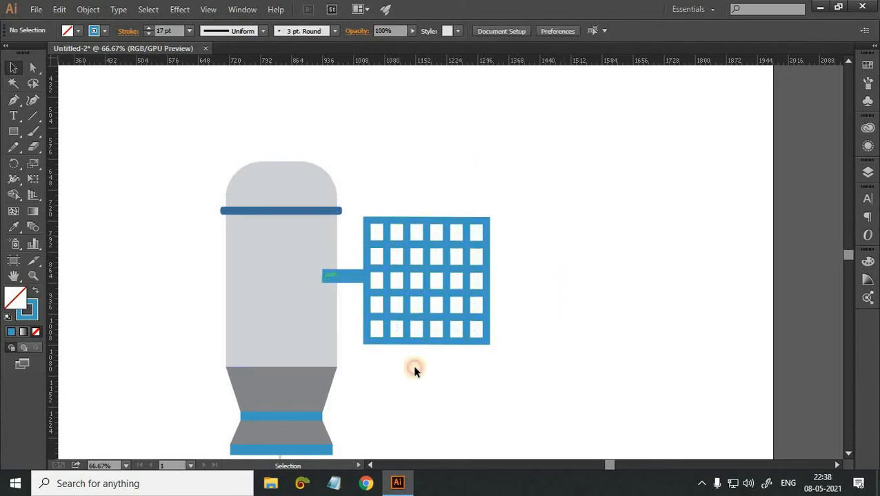
Group the blue grid with its connecting bar and send the group behind the grey body.
left_click_drag(486, 167, 374, 295)
right_click(374, 295)
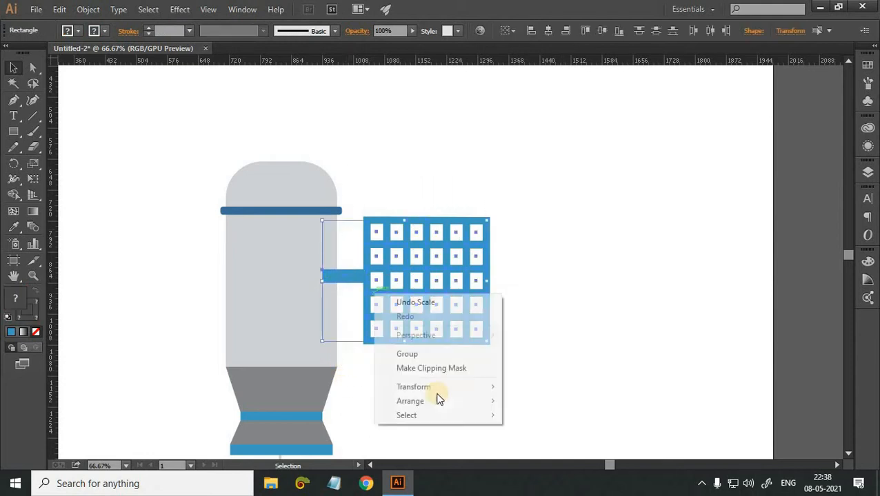
key("Return")
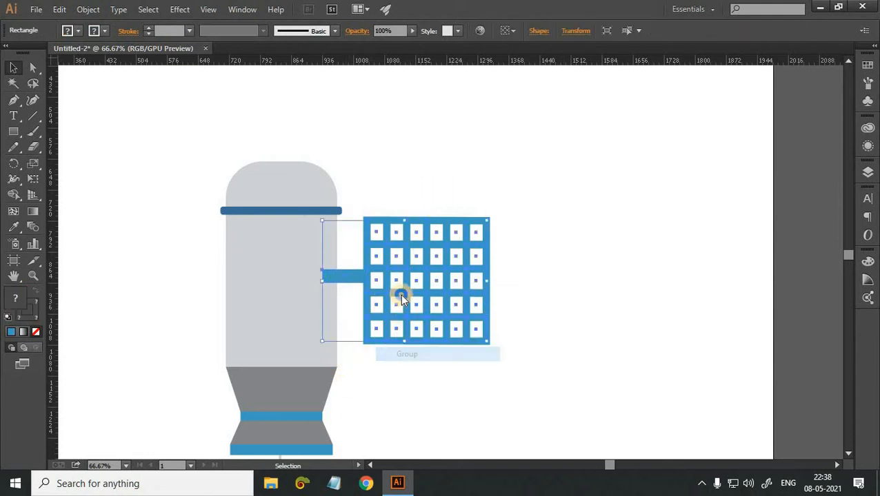
right_click(401, 295)
mouse_move(483, 403)
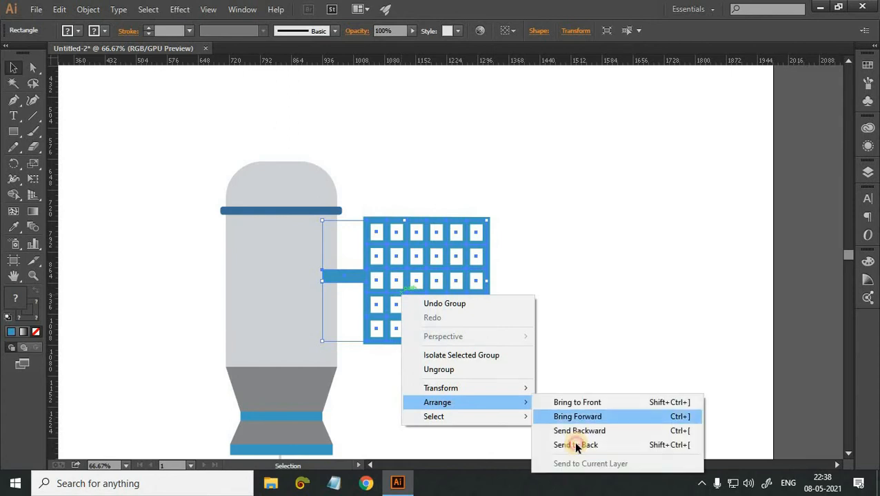
left_click(575, 446)
left_click(531, 401)
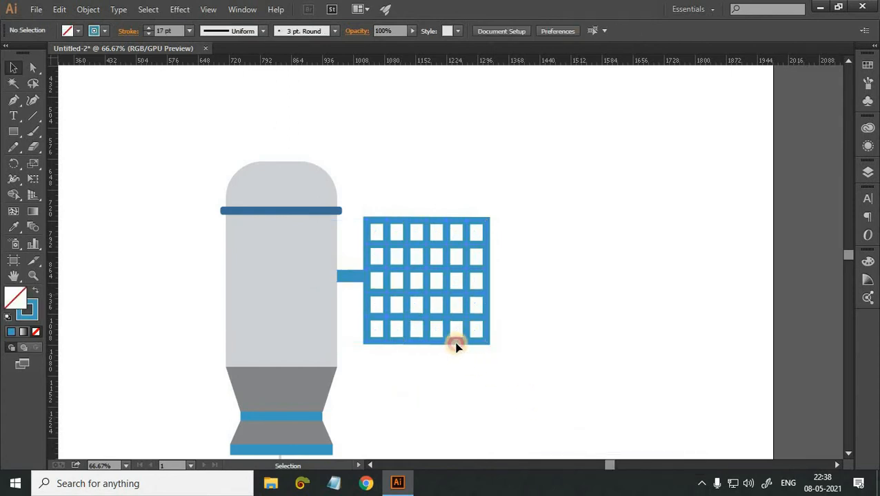
Make a vertically reflected copy of the grid group and place it on the opposite side of the grey body, level with the original.
left_click(457, 314)
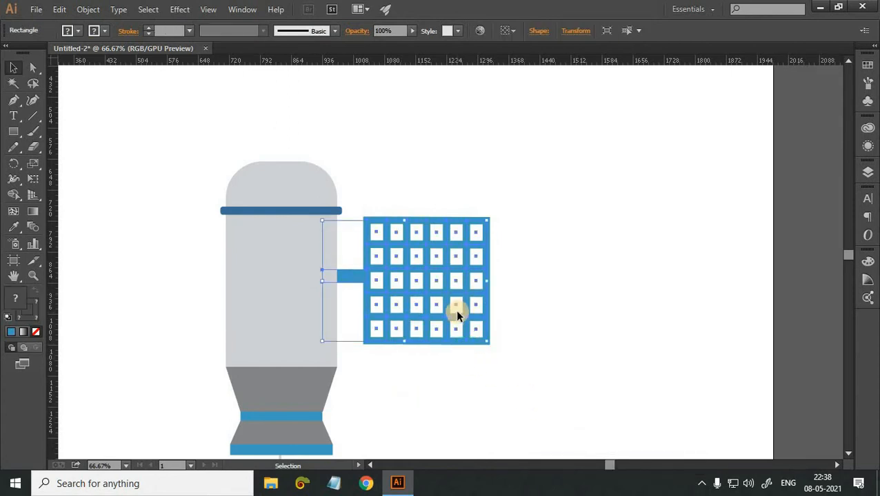
right_click(456, 313)
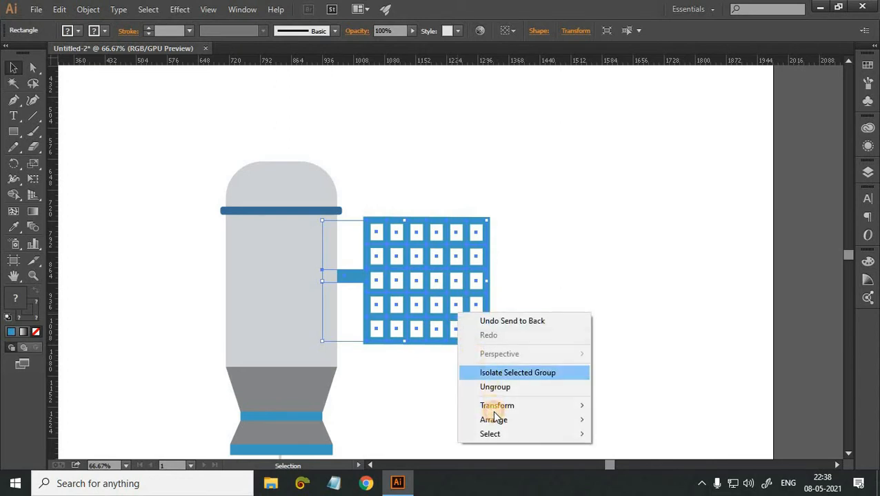
mouse_move(496, 407)
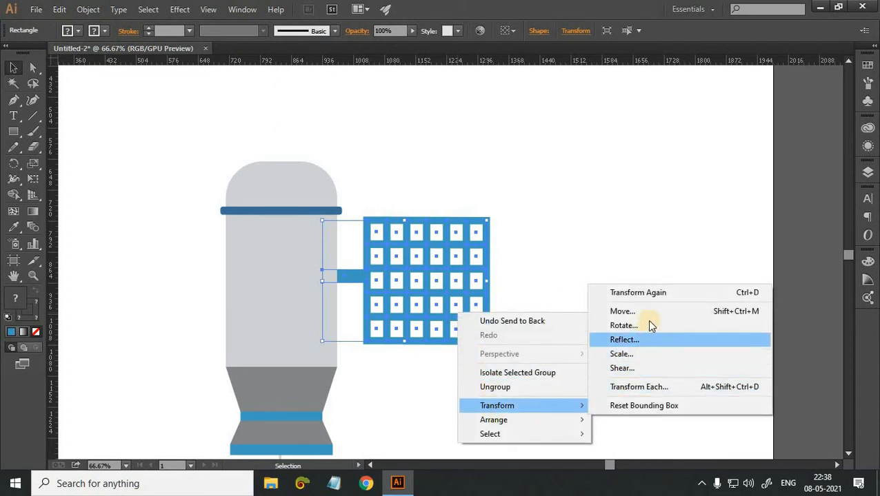
left_click(623, 340)
left_click(644, 288)
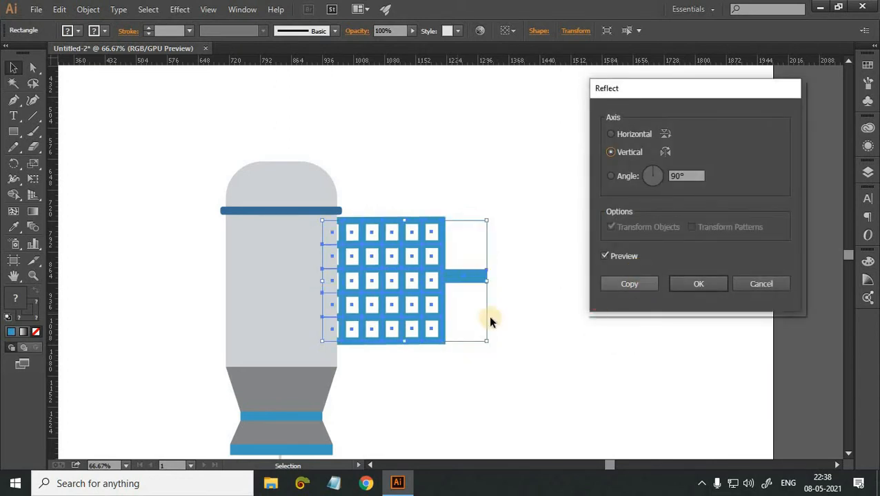
left_click_drag(421, 293, 185, 295)
left_click(586, 402)
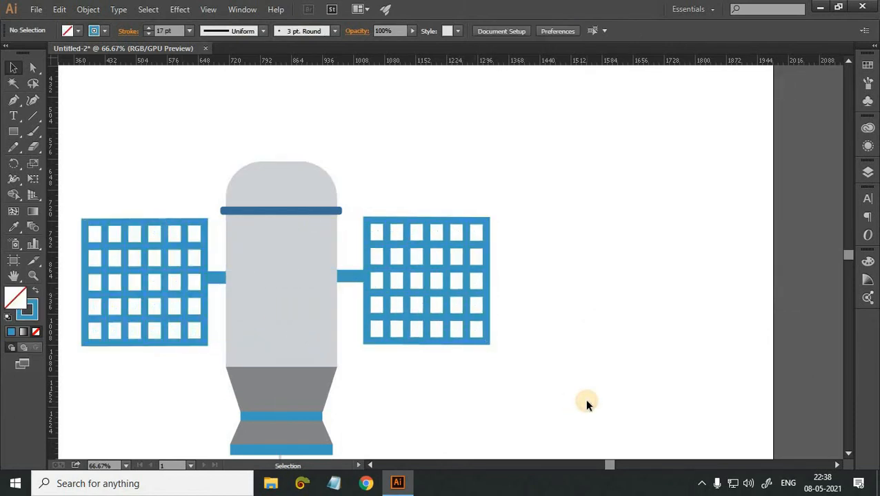
Nudge the left grid group outward until its visible connecting bar is about as long as the right one.
left_click(189, 271)
key("Left")
key("Left")
key("Left")
key("Left")
key("Left")
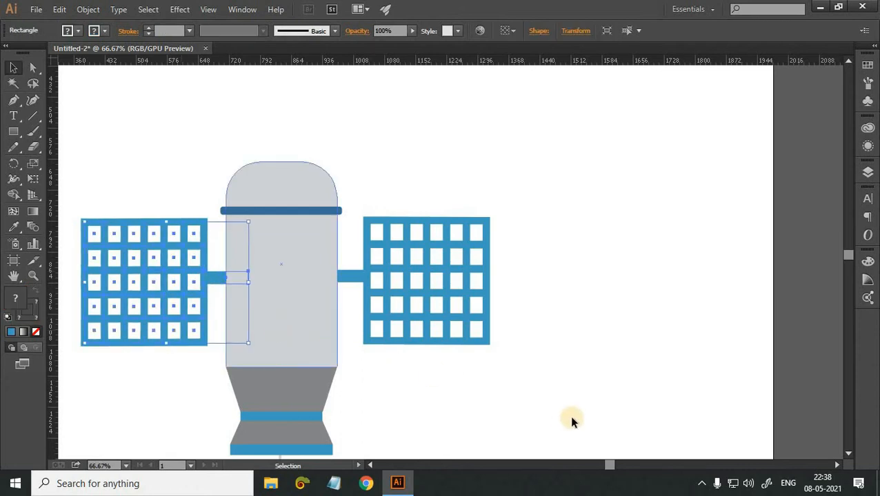
key("Left")
key("Left")
key("Left")
key("Left")
key("Left")
key("Left")
key("Left")
key("Left")
key("Left")
key("Left")
key("Left")
key("Left")
left_click(570, 416)
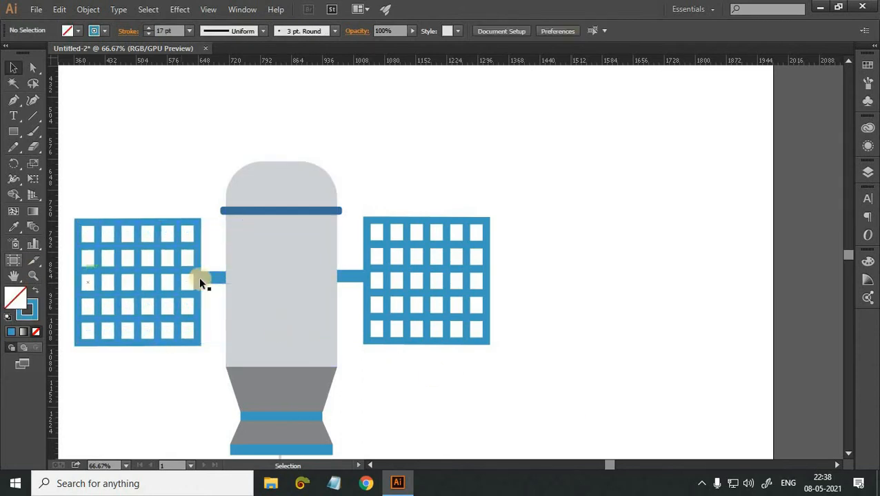
left_click(202, 279)
key("Left")
key("Left")
key("Left")
key("Left")
key("Left")
left_click(433, 374)
scroll(350, 334, "down", 2)
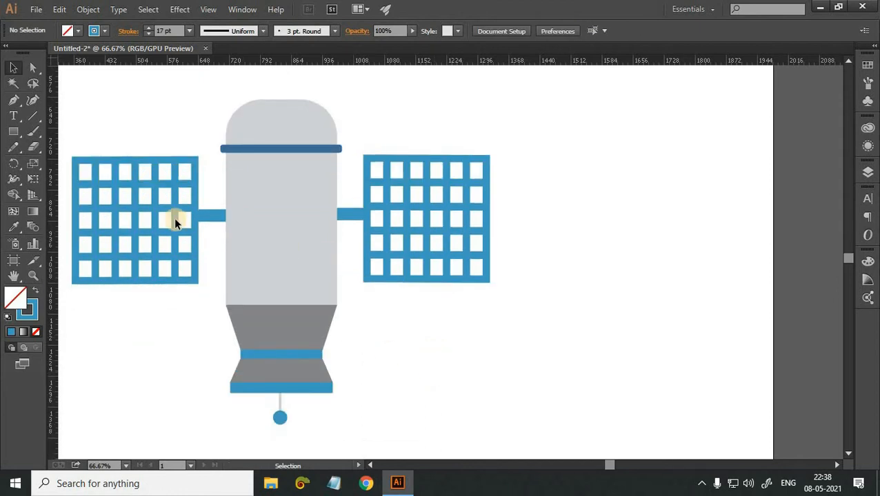
double_click(220, 217)
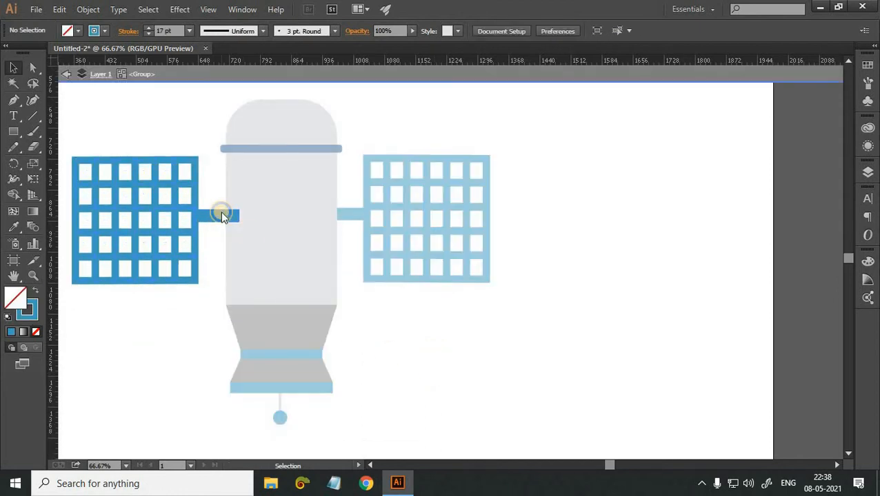
right_click(222, 212)
left_click(172, 219)
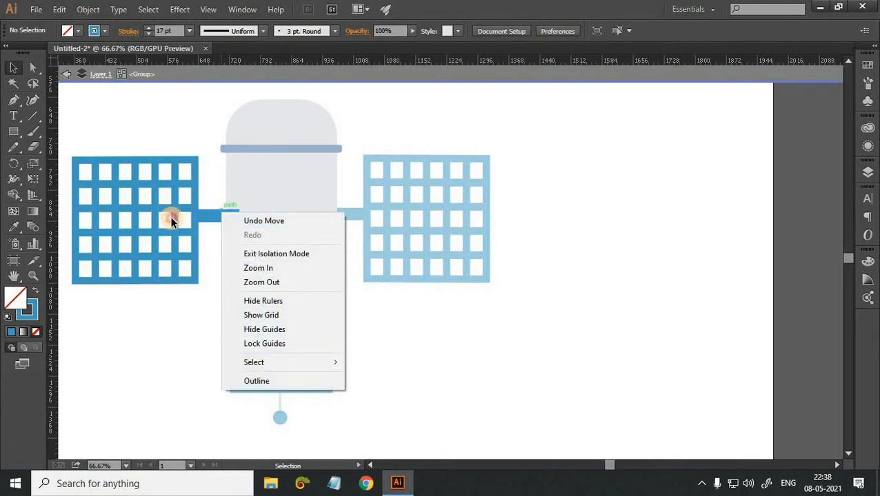
double_click(172, 219)
right_click(171, 218)
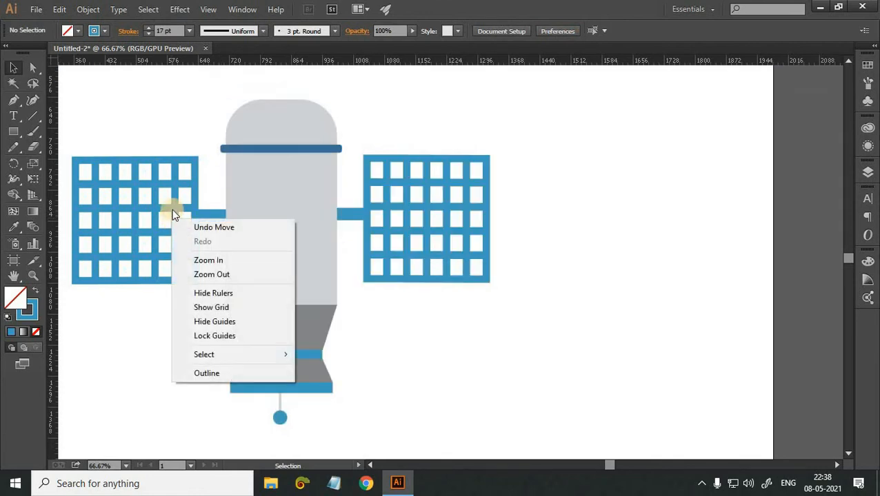
Ungroup the left and right grid groups to separate the grids from their connecting bars.
left_click(172, 211)
right_click(173, 209)
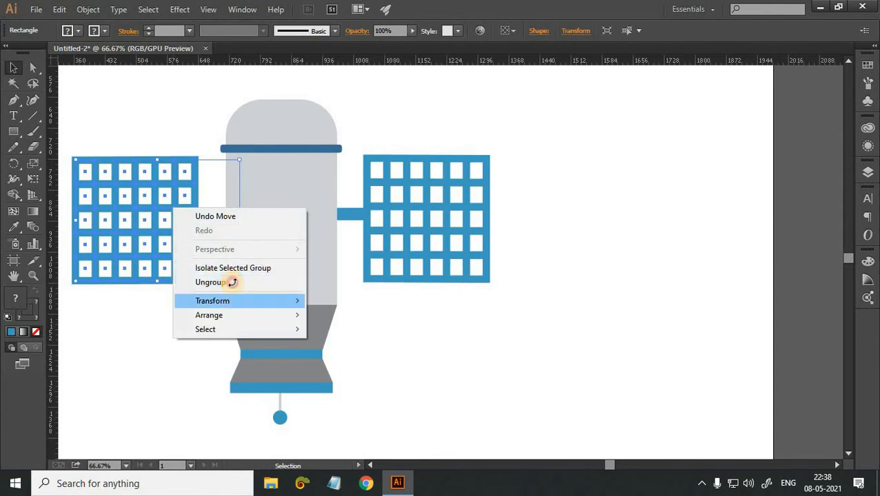
left_click(485, 245)
left_click(483, 229)
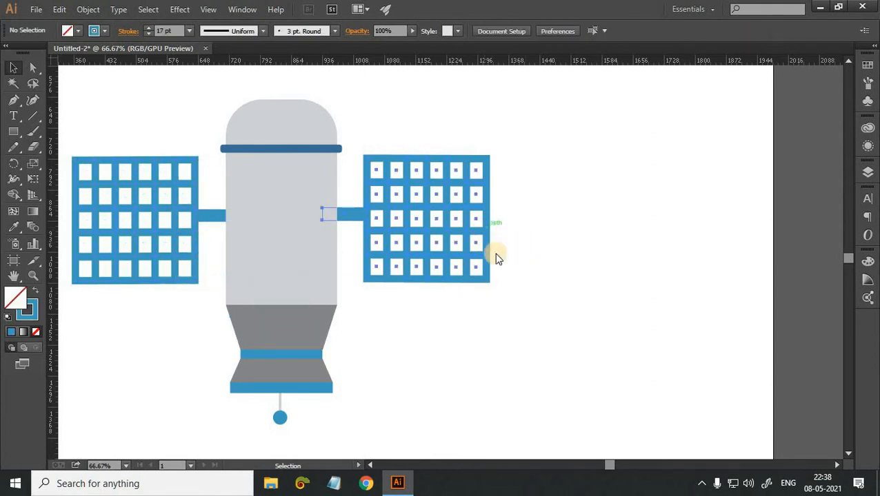
right_click(484, 231)
left_click(548, 314)
left_click(549, 315)
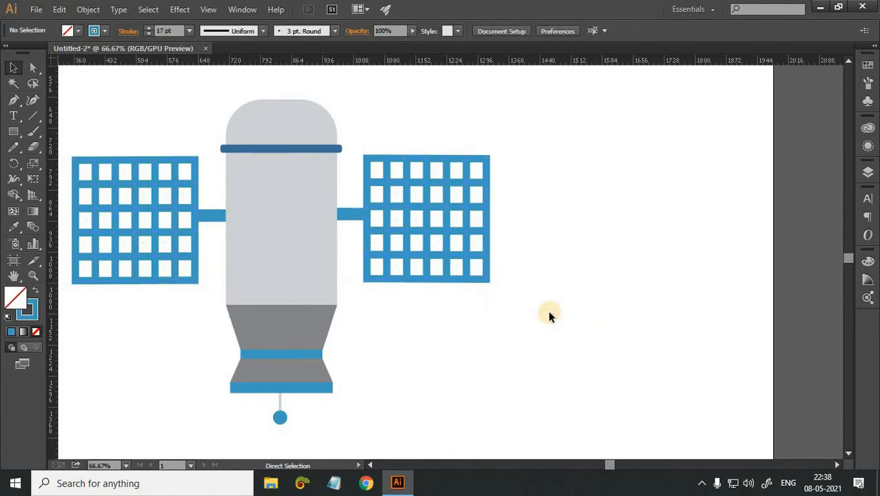
Move the right connecting bar slightly down to centre it on the grid's middle row.
scroll(548, 311, "up", 2)
left_click_drag(233, 187, 445, 250)
left_click(445, 250)
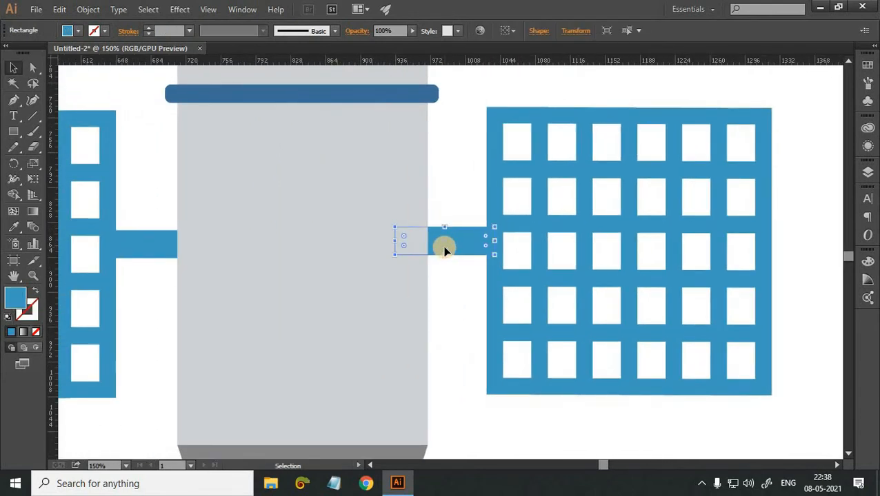
left_click_drag(445, 250, 445, 261)
left_click(469, 347)
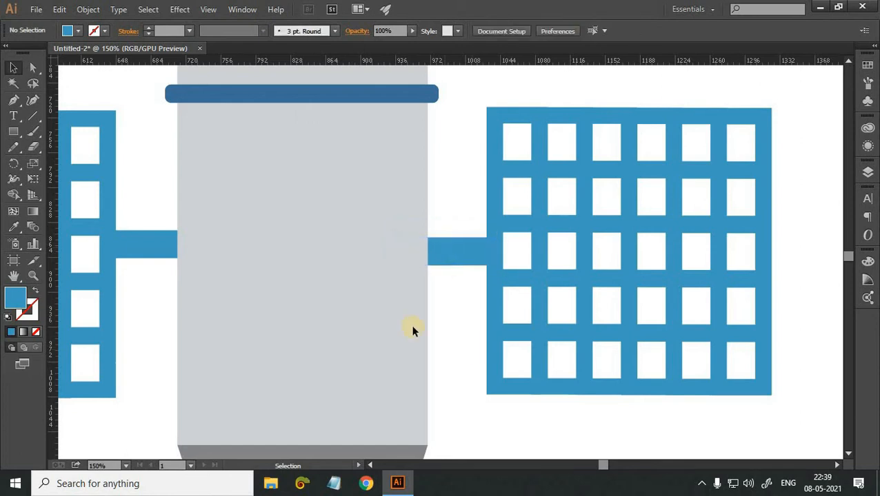
Nudge the left connecting bar down to centre it on the left grid's middle row.
left_click(151, 250)
key("Down")
key("Down")
key("Down")
key("Down")
key("Down")
key("Down")
key("Down")
key("Down")
key("Down")
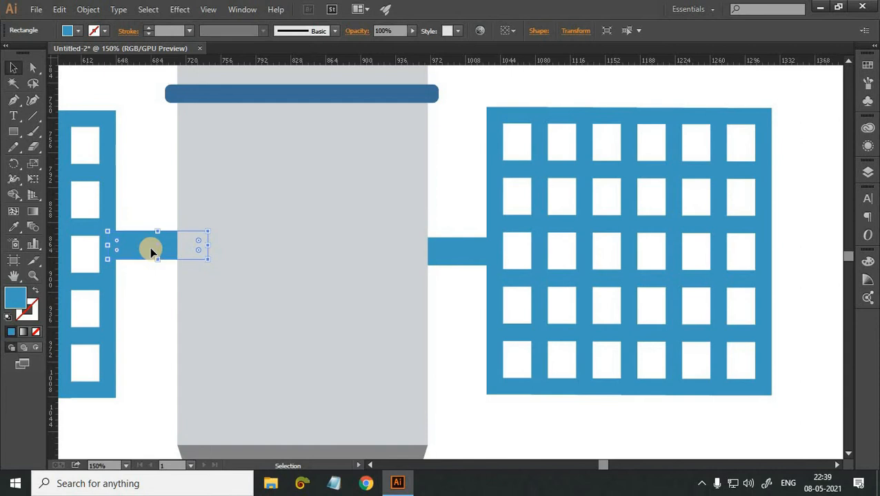
left_click(447, 334)
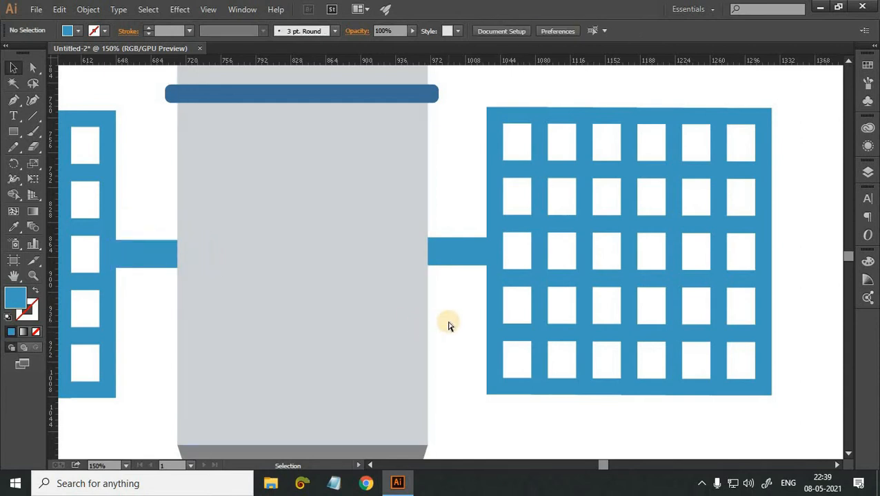
Group each side grid with its own connecting bar again, the left one first and then the right one.
key("ctrl+minus")
key("ctrl+minus")
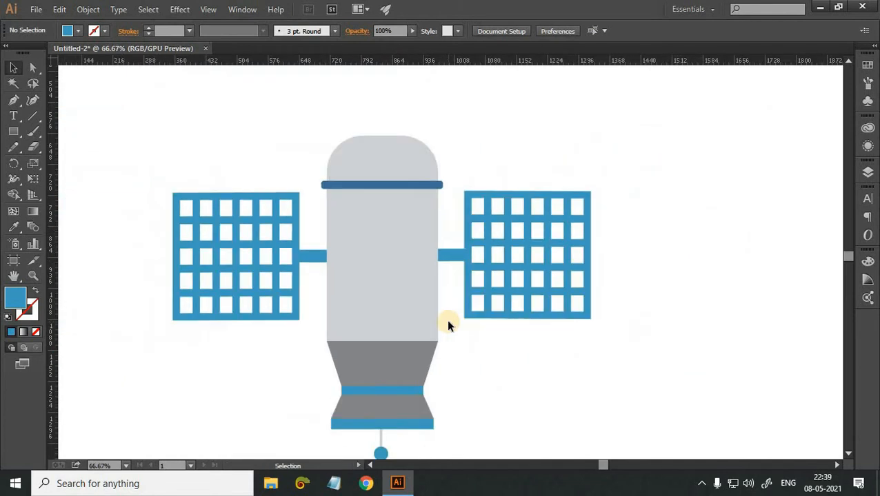
left_click_drag(315, 375, 315, 375)
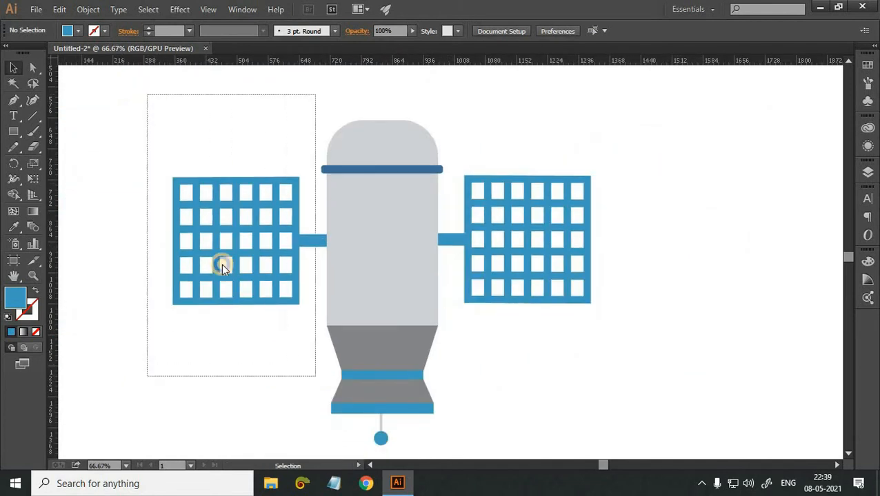
right_click(222, 264)
left_click(257, 324)
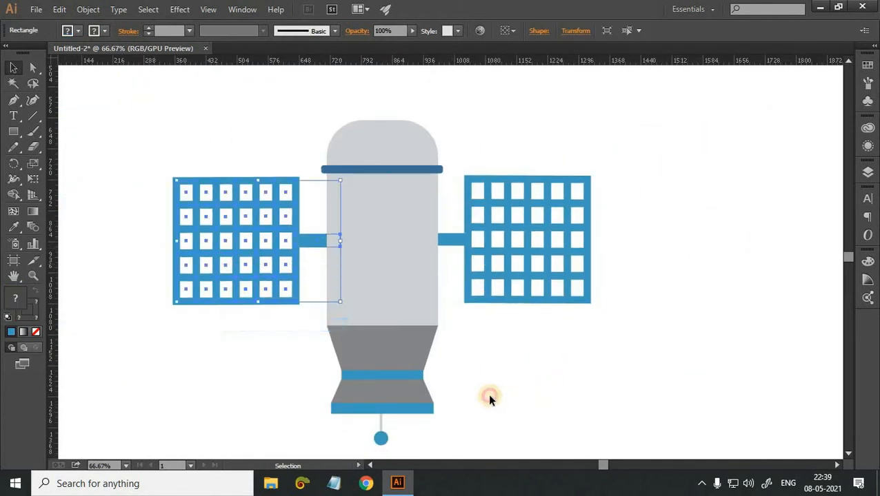
left_click_drag(708, 136, 458, 384)
right_click(559, 340)
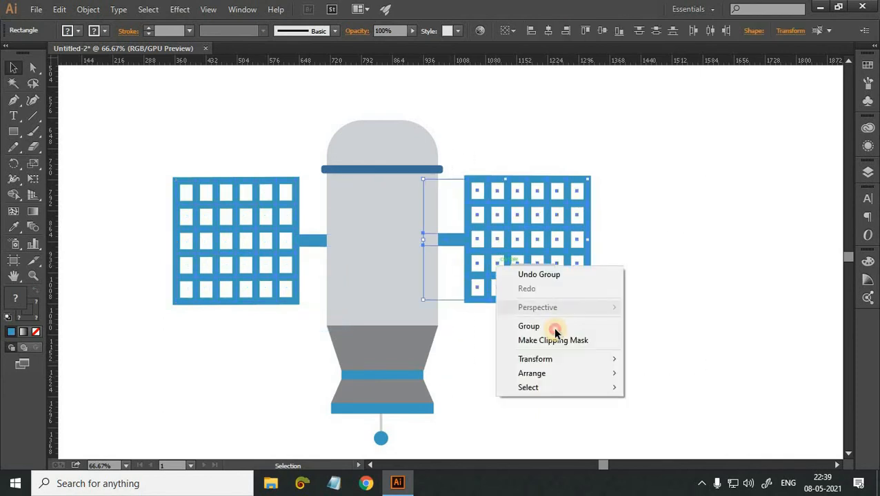
left_click(581, 327)
left_click(581, 329)
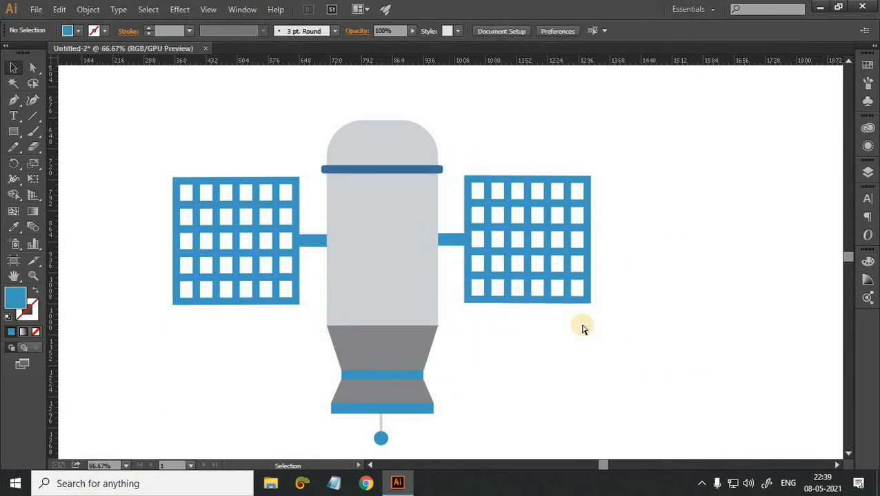
key("ctrl+plus")
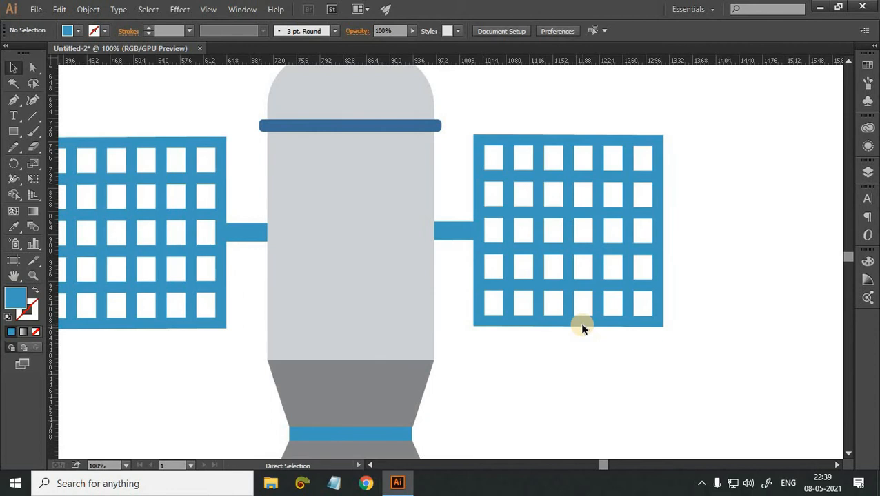
key("ctrl+minus")
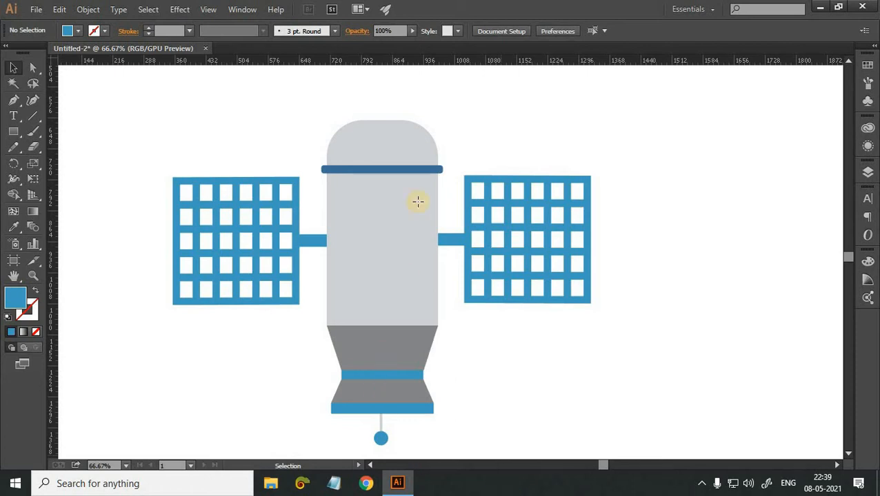
left_click_drag(380, 120, 456, 169)
key("ctrl+z")
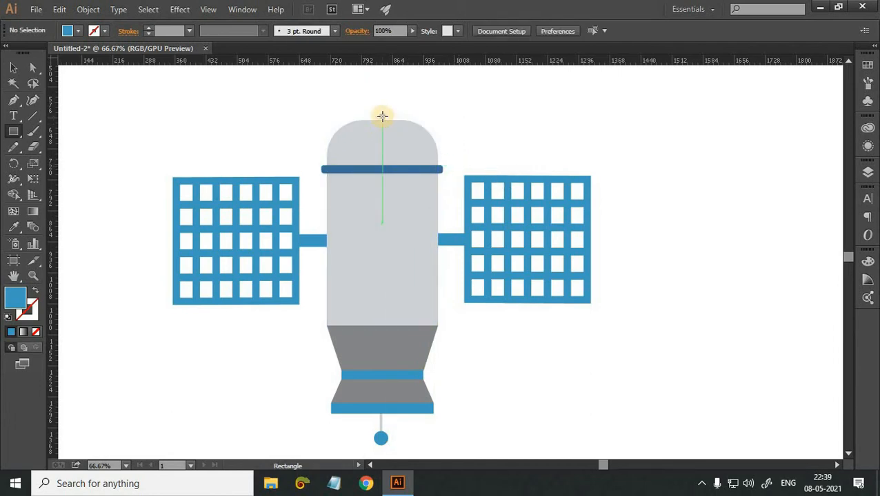
Draw a rectangle about 159 by 114 pt over the right half of the rounded top and fill it with grey #9FA2A5.
left_click_drag(383, 116, 452, 166)
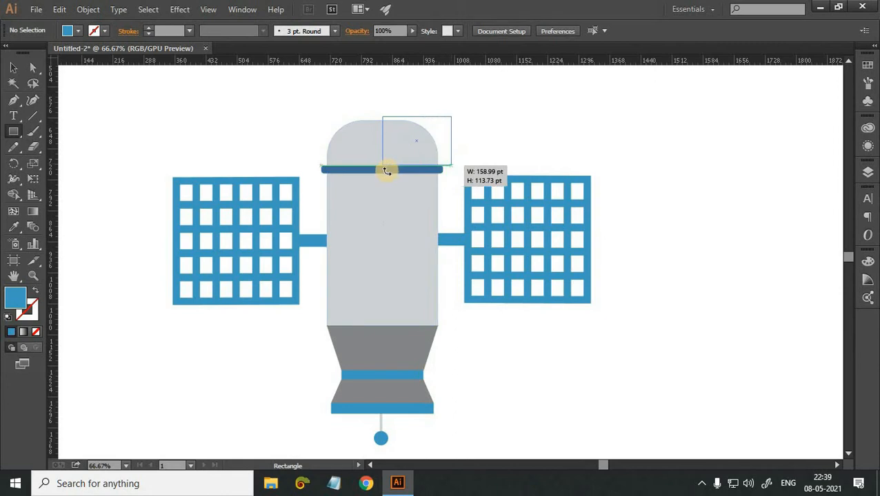
key("ctrl+plus")
key("ctrl+plus")
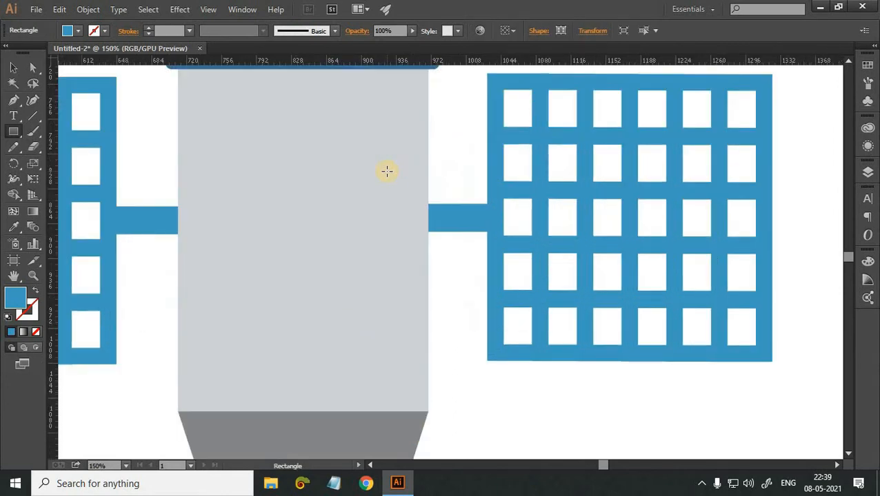
scroll(316, 153, "up", 3)
key("i")
left_click(252, 94)
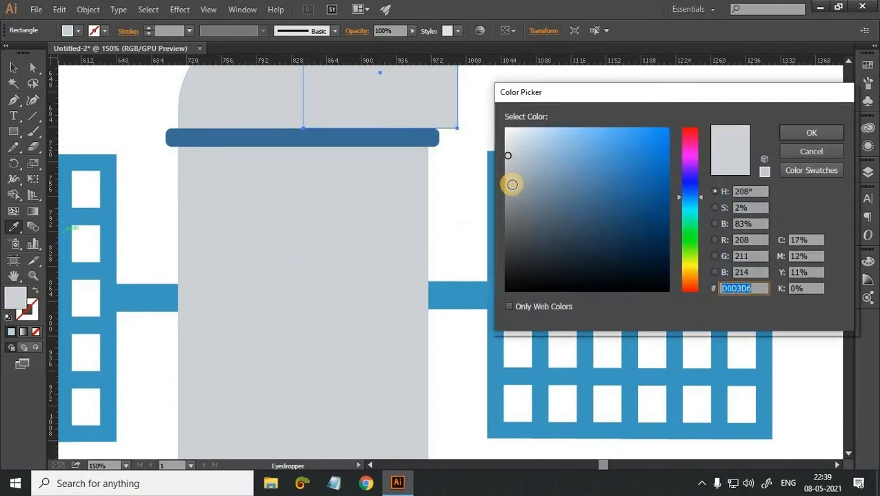
left_click(511, 185)
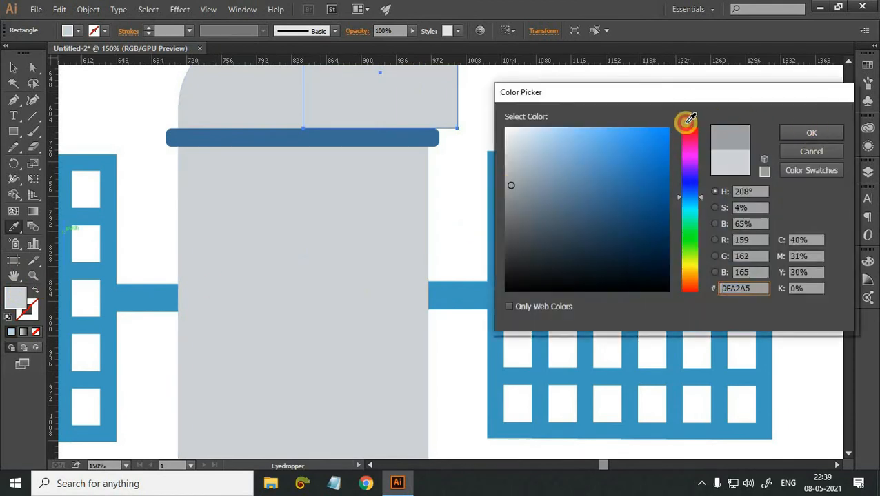
key("Return")
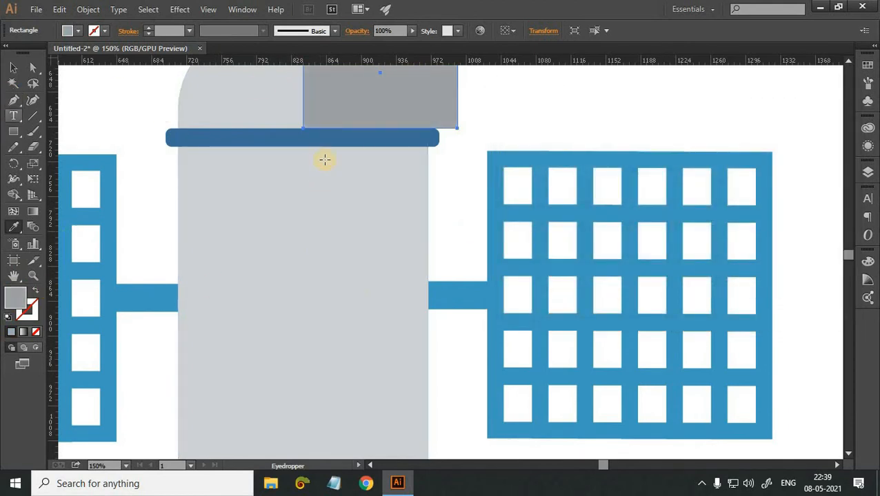
Draw a rectangle over the right half of the dark blue band below the rounded top, matching the band's height.
key("m")
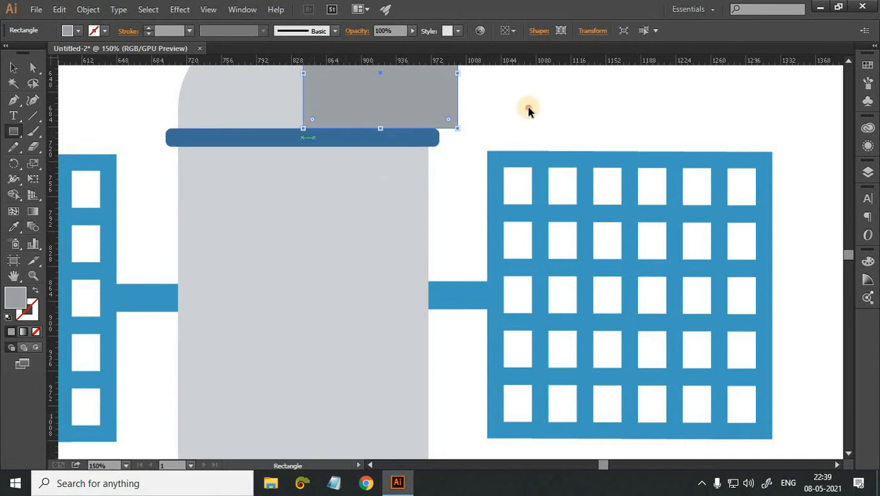
key("ctrl+shift+a")
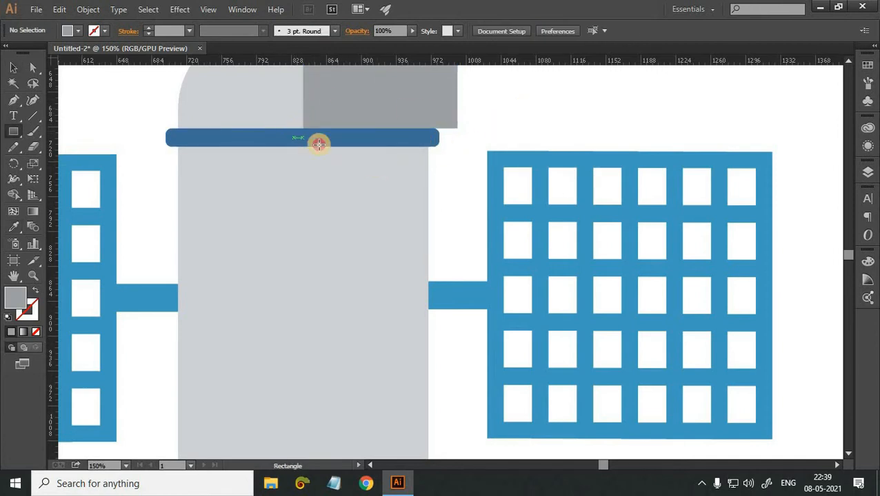
left_click_drag(318, 144, 455, 143)
scroll(413, 131, "down", 1)
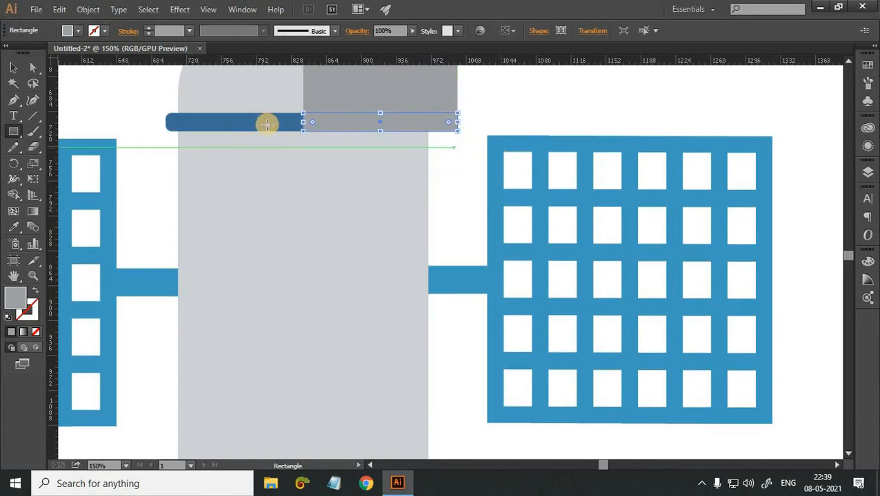
Fill the rectangle on the band's right half with a darker shade of the band's own blue, then deselect it.
left_click(268, 117)
double_click(17, 297)
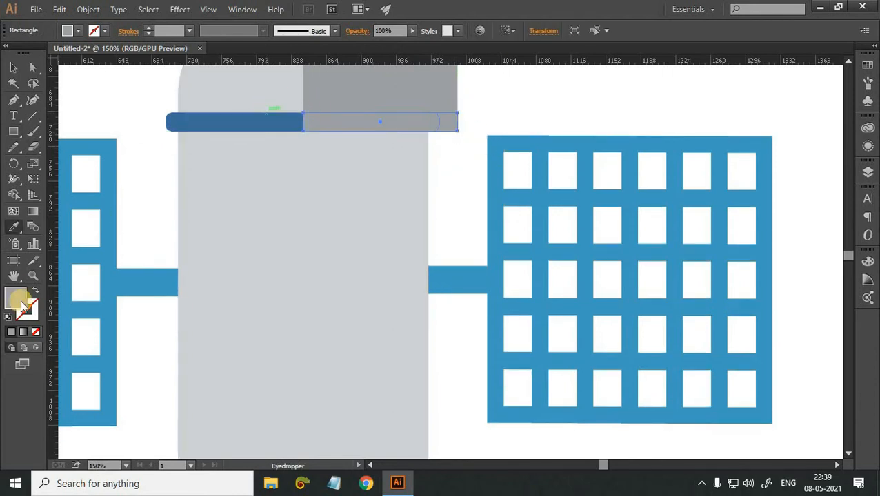
left_click(605, 211)
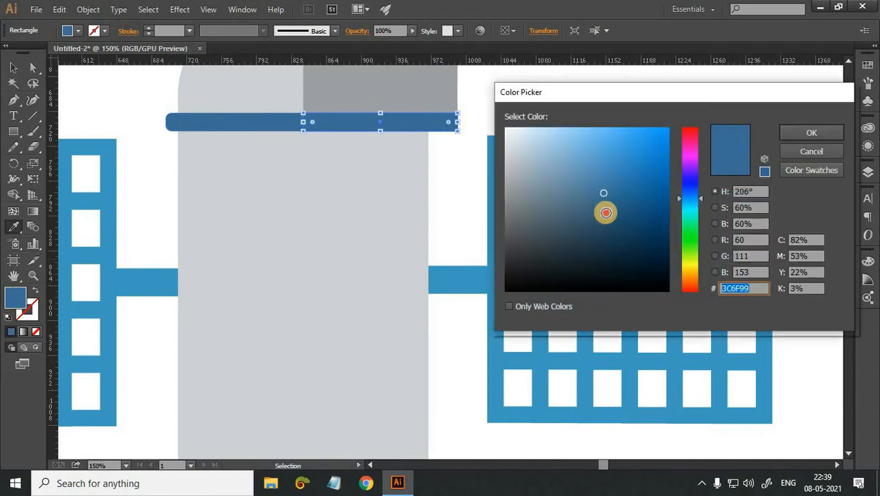
left_click(787, 132)
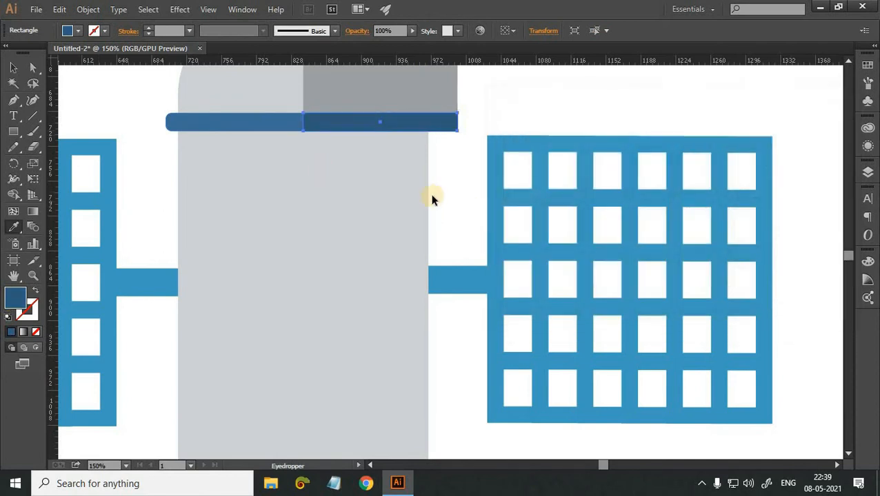
key("v")
left_click(435, 195)
Draw a rectangle covering the right half of the main grey body, from the blue band down to the tapered section.
key("m")
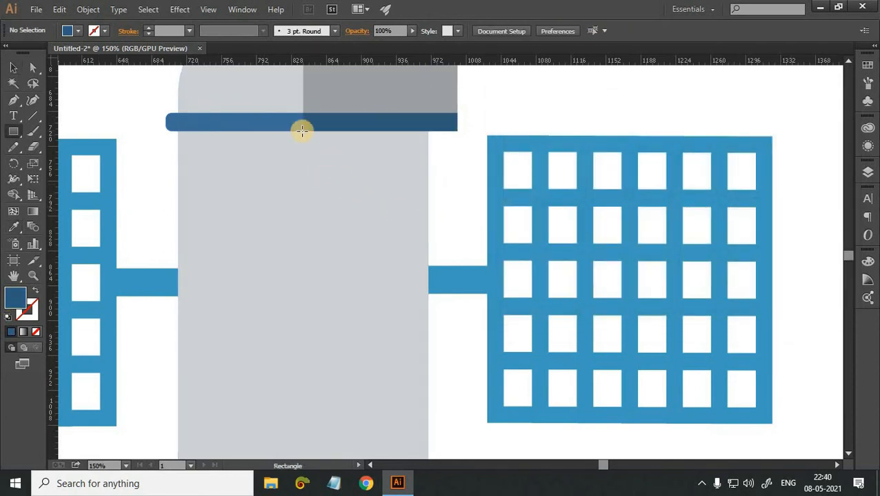
scroll(302, 86, "down", 2)
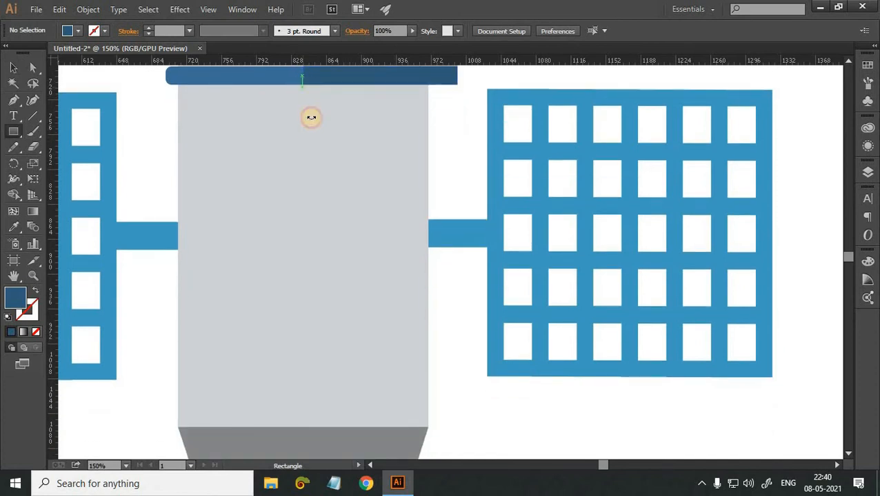
left_click_drag(302, 89, 312, 117)
key("ctrl+z")
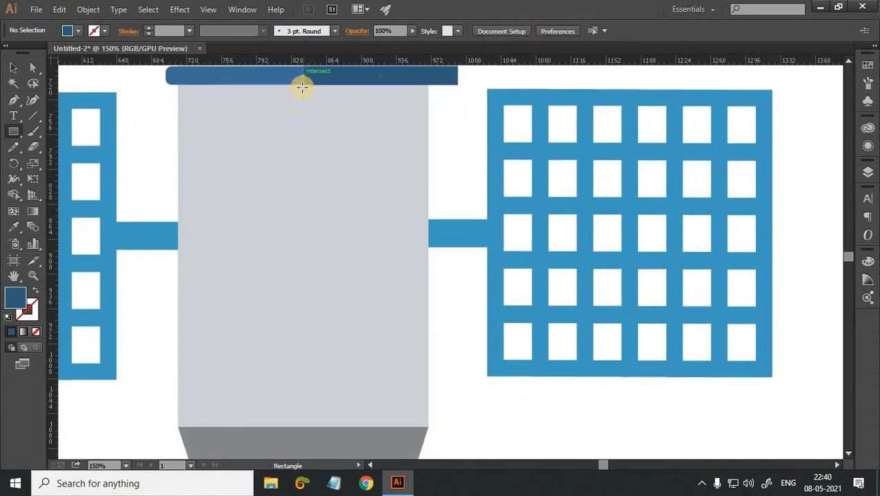
left_click_drag(302, 86, 428, 427)
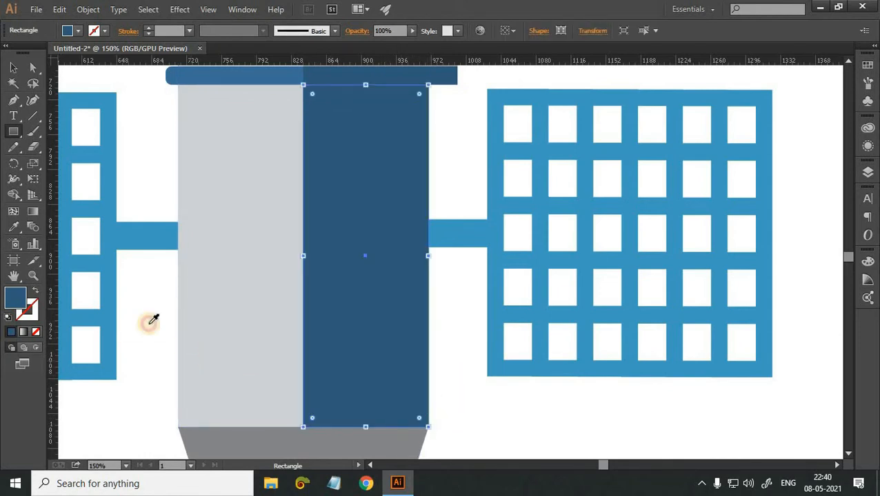
Try grey #929293 as the fill of the rectangle over the body's right half.
double_click(22, 304)
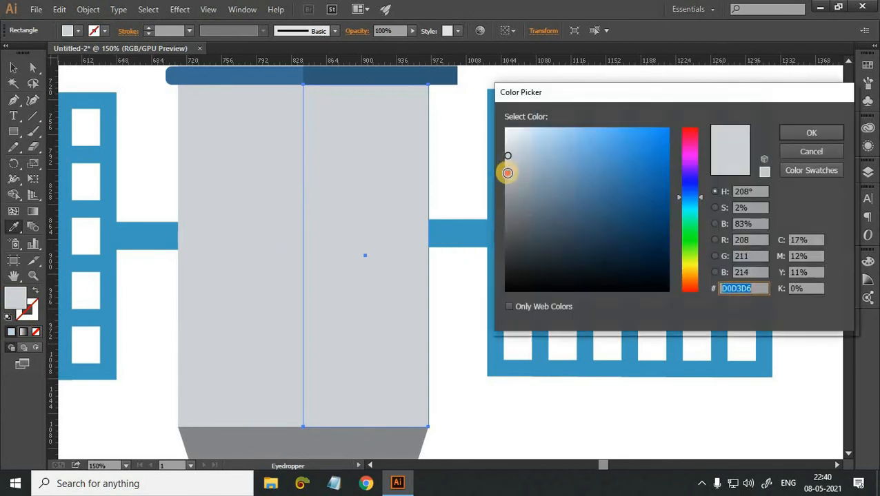
left_click(507, 197)
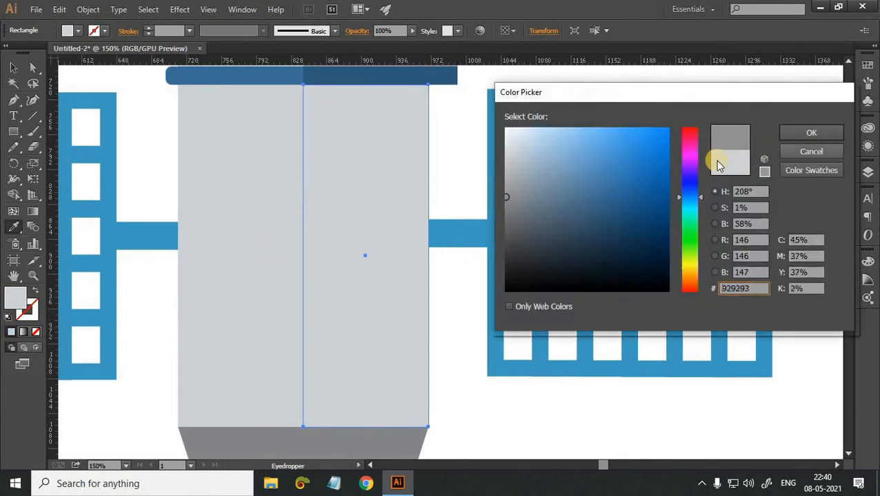
left_click(811, 133)
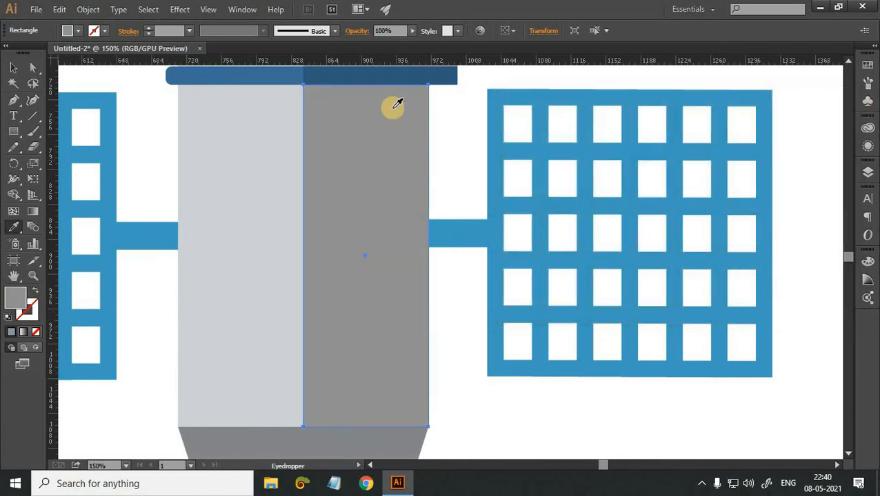
Match the body rectangle's fill to the shading grey over the rounded top and deselect it.
scroll(394, 100, "up", 3)
left_click(13, 69)
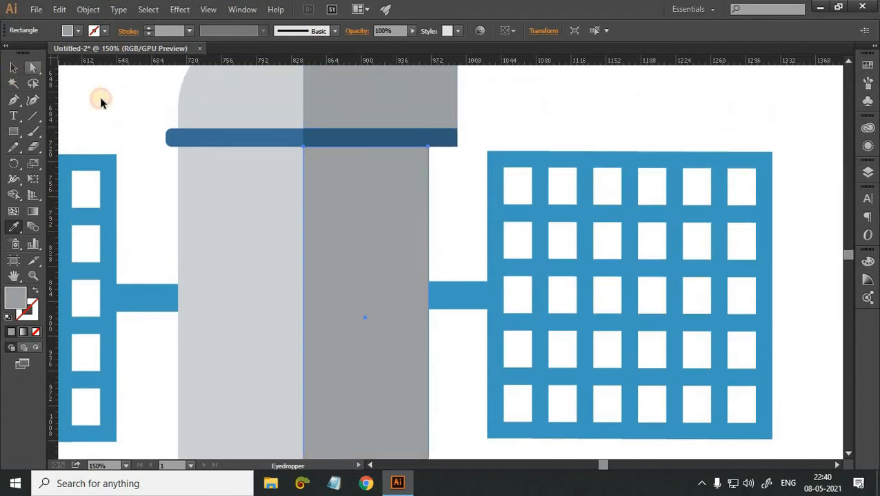
scroll(527, 337, "down", 7)
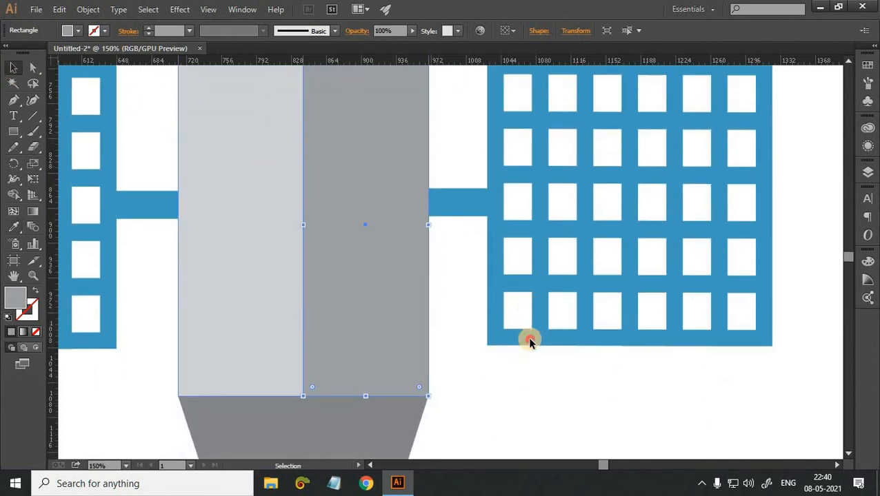
left_click(528, 334)
Draw a rectangle from the centre line over the right half of the tapered grey section, extending past its slanted edge.
scroll(528, 327, "down", 4)
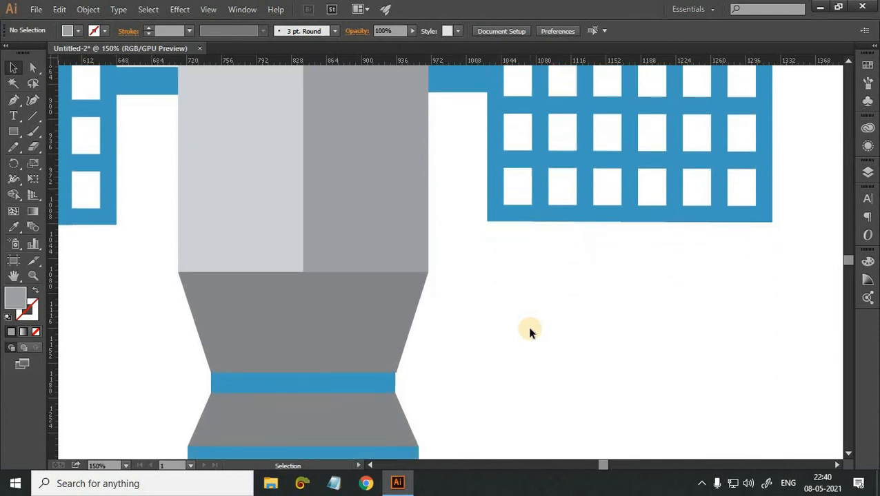
scroll(319, 235, "down", 3)
key("m")
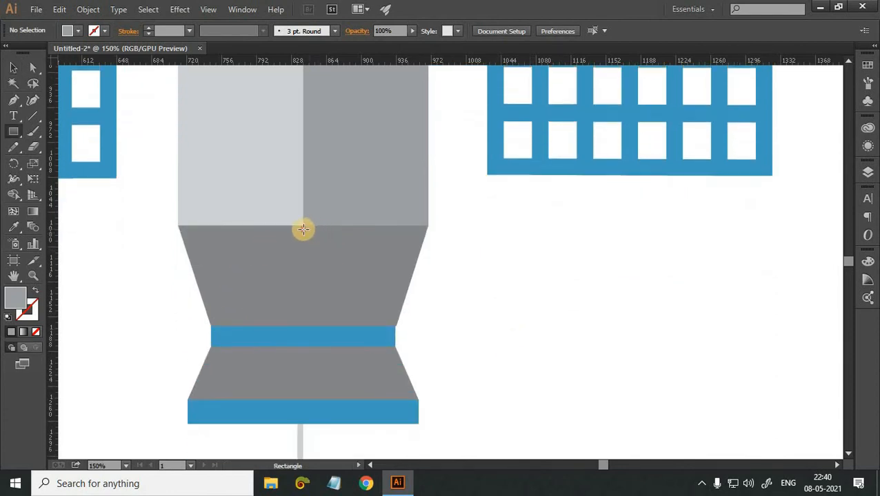
left_click_drag(346, 297, 495, 326)
key("ctrl+z")
Fill the rectangle on the tapered section's right half with a darker shade of that section's grey.
key("i")
double_click(8, 297)
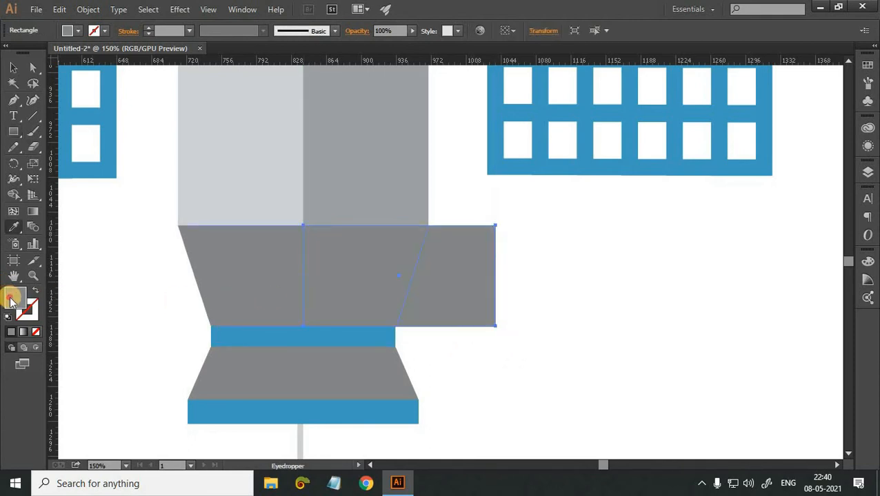
left_click(511, 219)
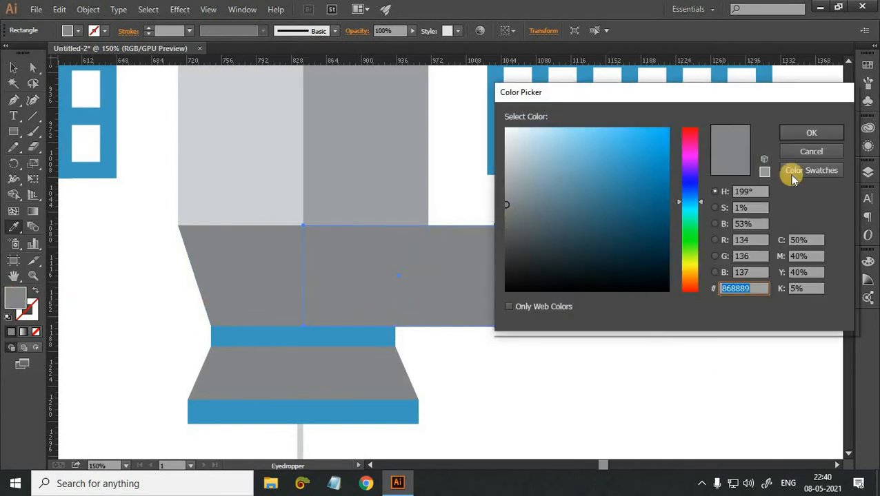
left_click(810, 132)
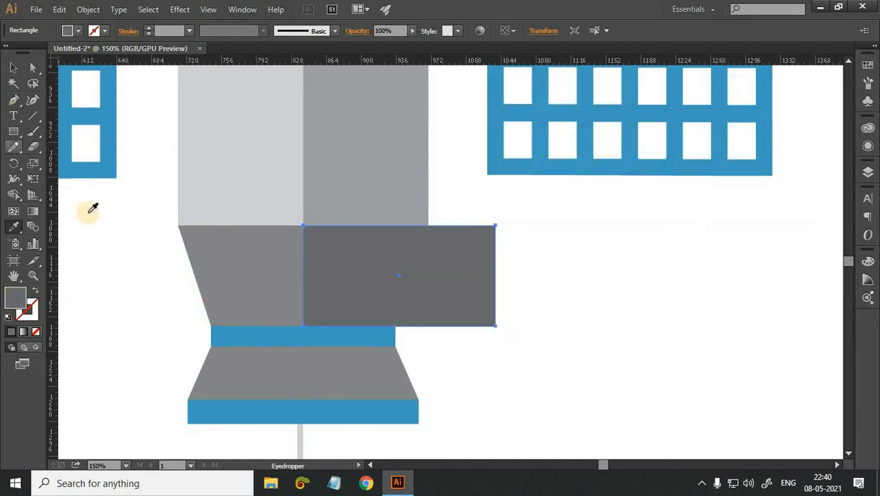
key("v")
Examine the half shading across the whole satellite and then the base up close.
scroll(142, 178, "up", 2)
scroll(141, 176, "up", 1)
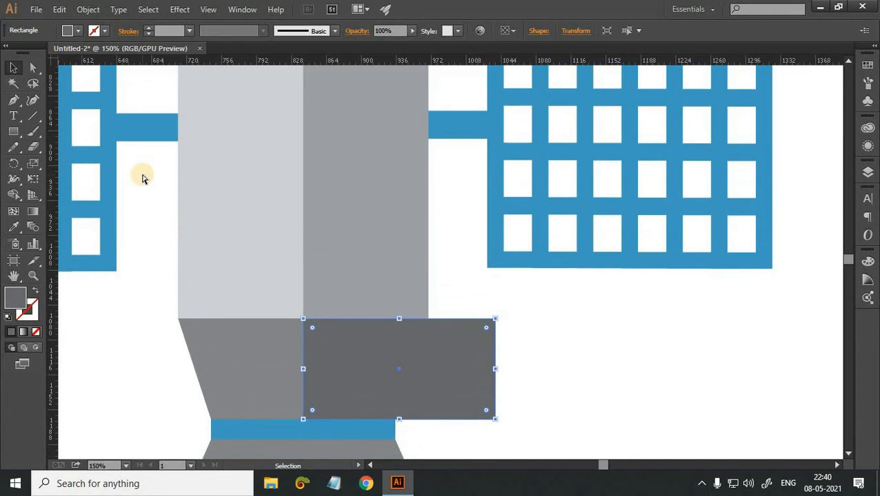
key("ctrl+minus")
key("ctrl+minus")
key("ctrl+minus")
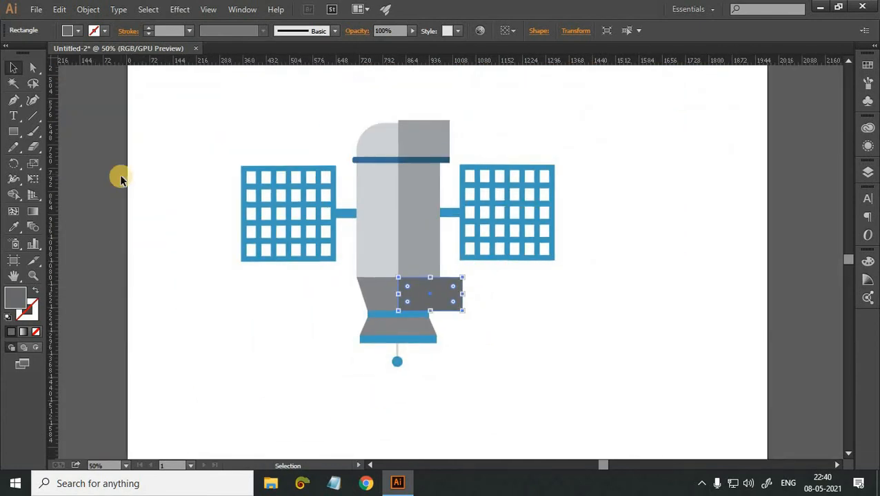
key("ctrl+plus")
key("ctrl+plus")
key("ctrl+plus")
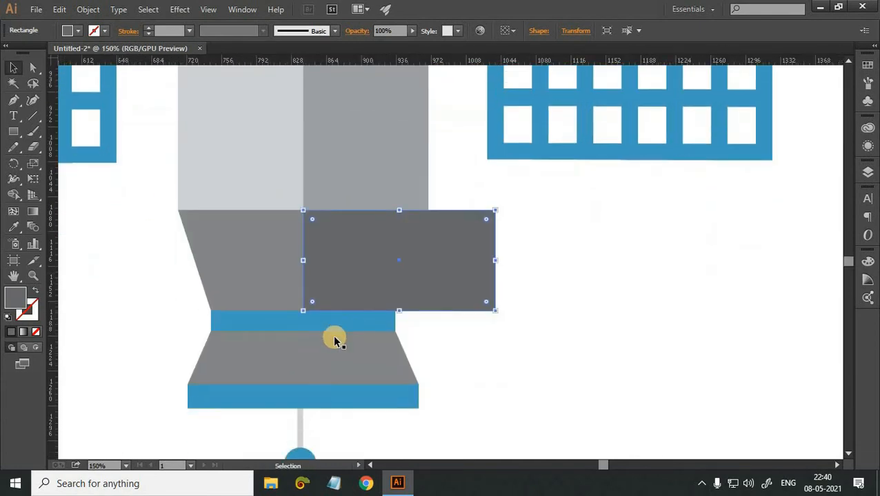
Draw a thin rectangle from the centre line over the right half of the blue band at the base's waist.
key("m")
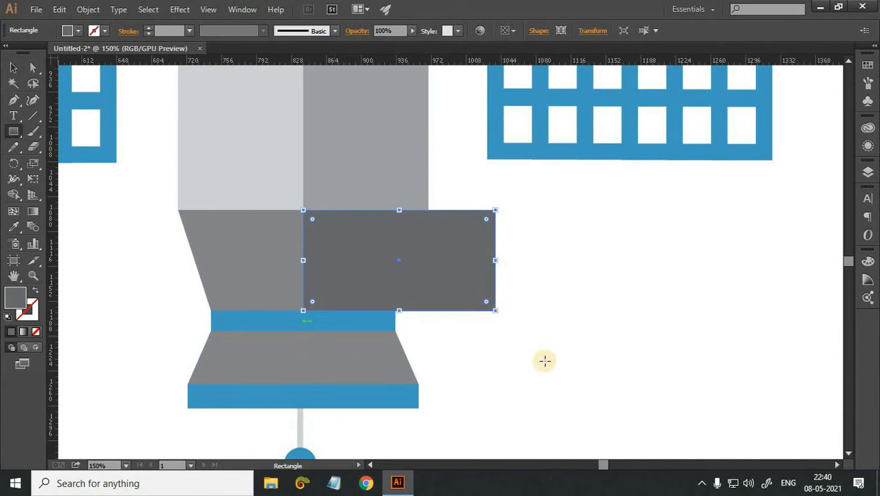
key("v")
left_click(518, 385)
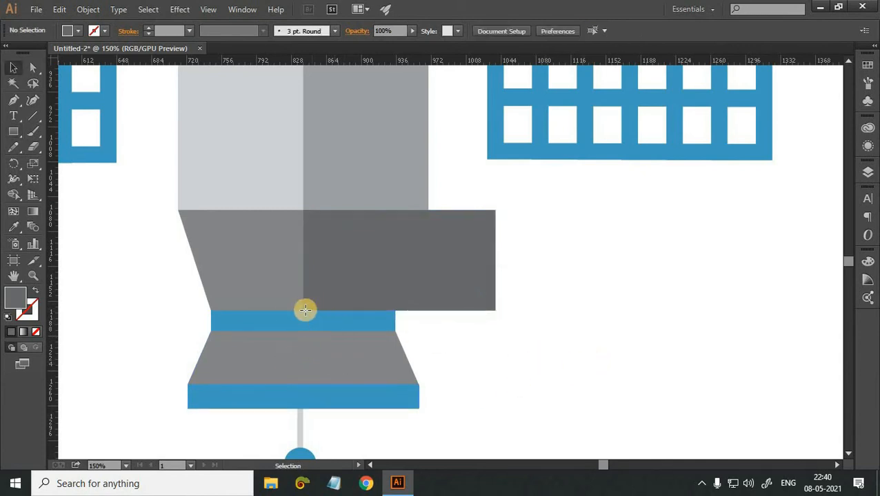
key("m")
left_click_drag(303, 310, 443, 331)
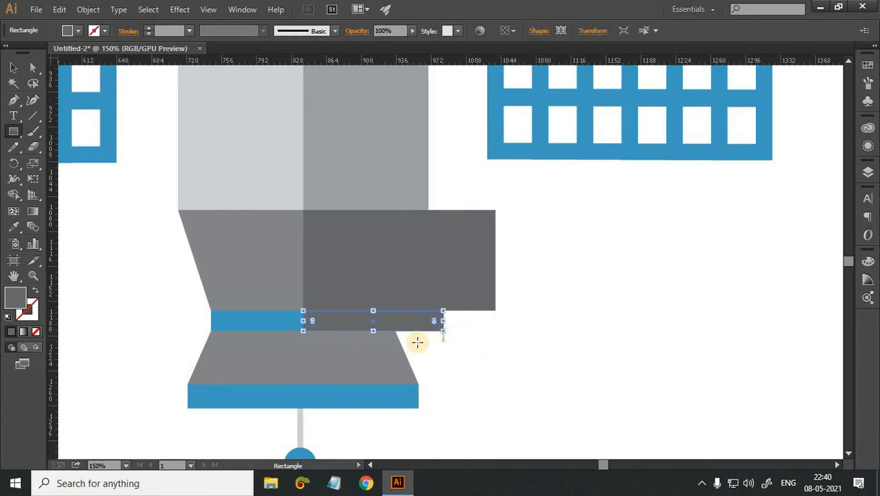
Sample the waist band's blue for the new rectangle and darken its fill to #2C819B.
scroll(243, 304, "down", 1)
key("i")
double_click(14, 296)
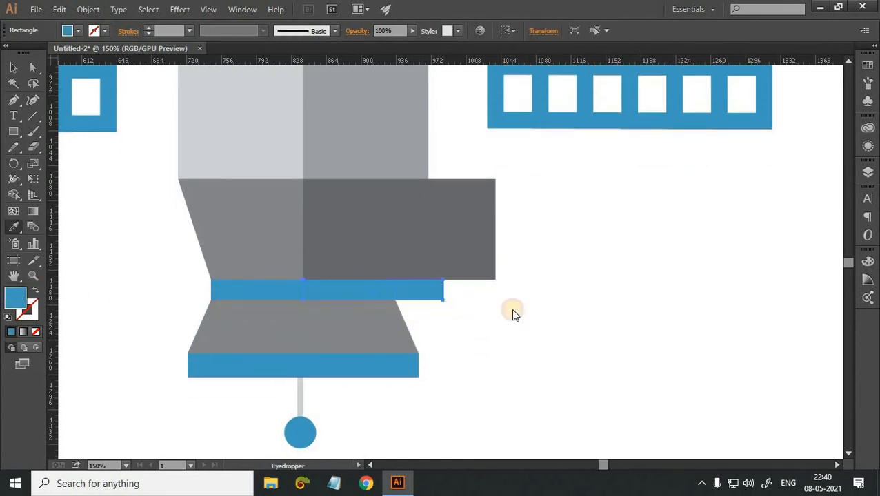
left_click(624, 190)
left_click(791, 130)
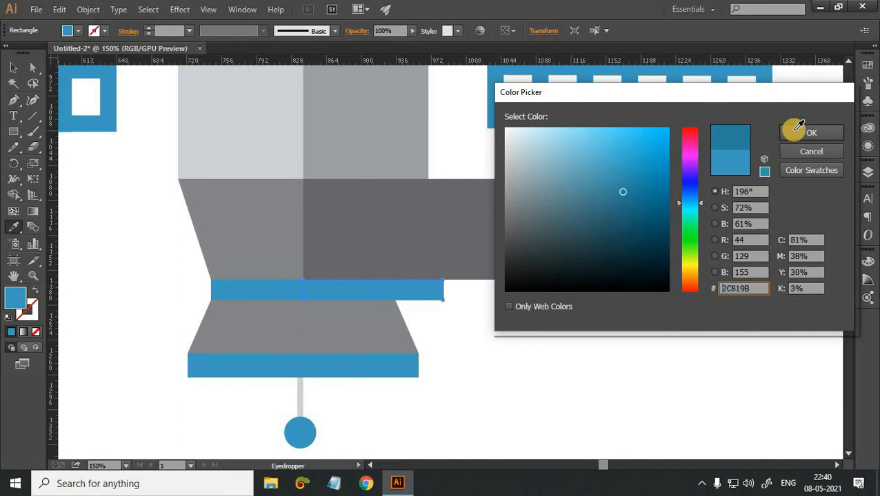
scroll(500, 312, "down", 3)
key("v")
Draw a rectangle over the right half of the lower flared grey section and fill it with the tapered section's darker grey.
scroll(299, 281, "down", 3)
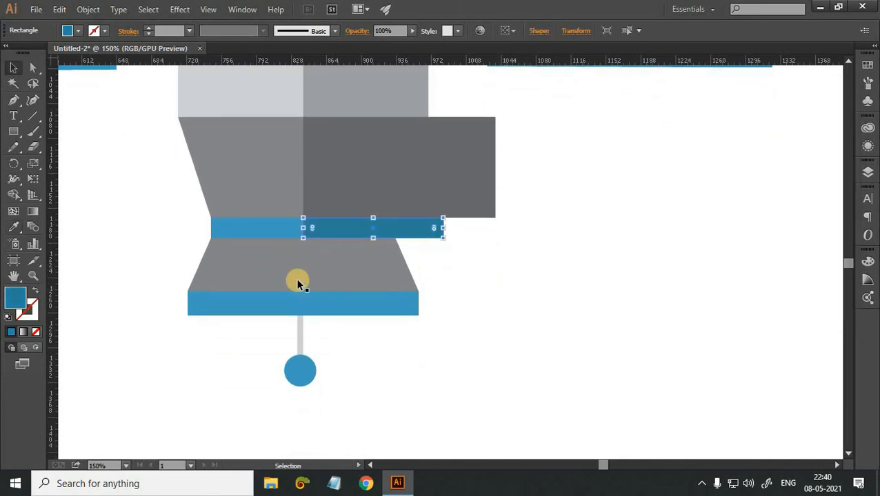
key("m")
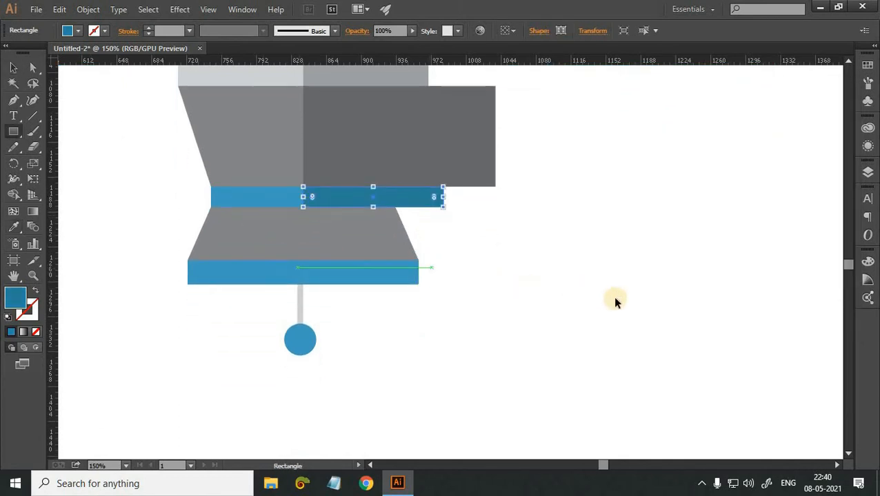
key("ctrl+shift+a")
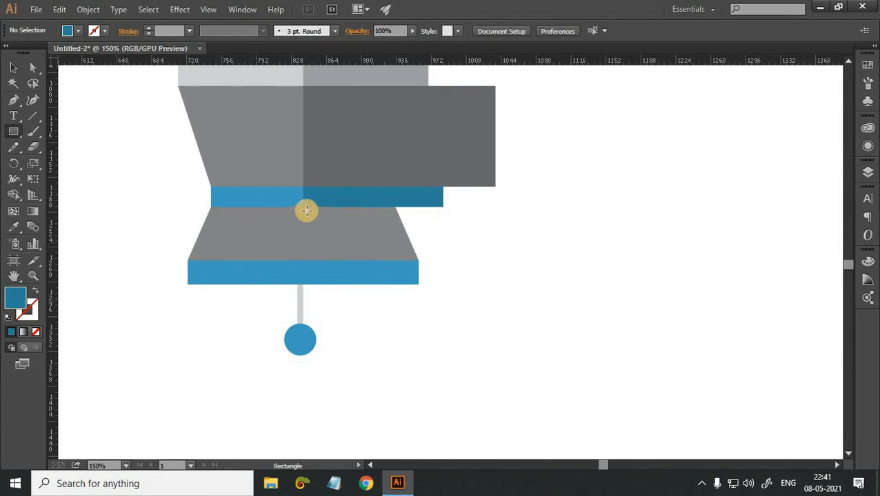
left_click_drag(304, 206, 443, 260)
key("i")
left_click(391, 173)
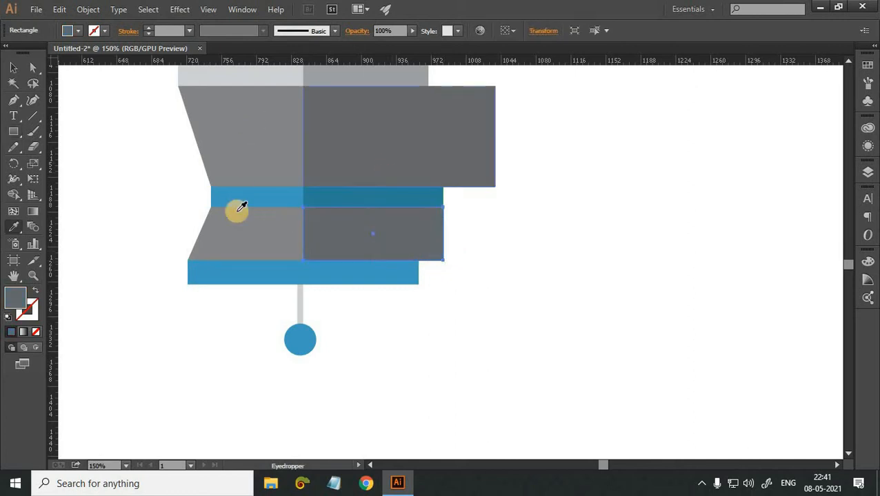
Draw a rectangle over the right half of the bottom blue band and fill it with the waist band's darker blue.
scroll(241, 203, "down", 1)
key("m")
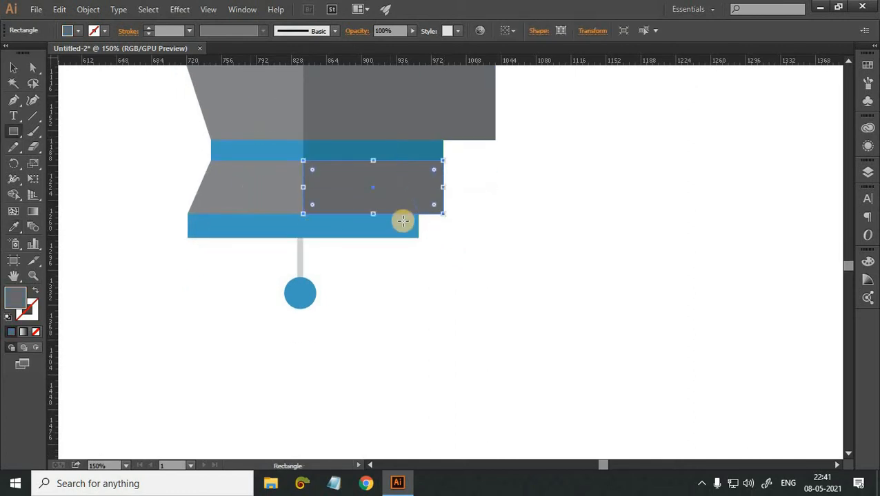
key("ctrl+shift+a")
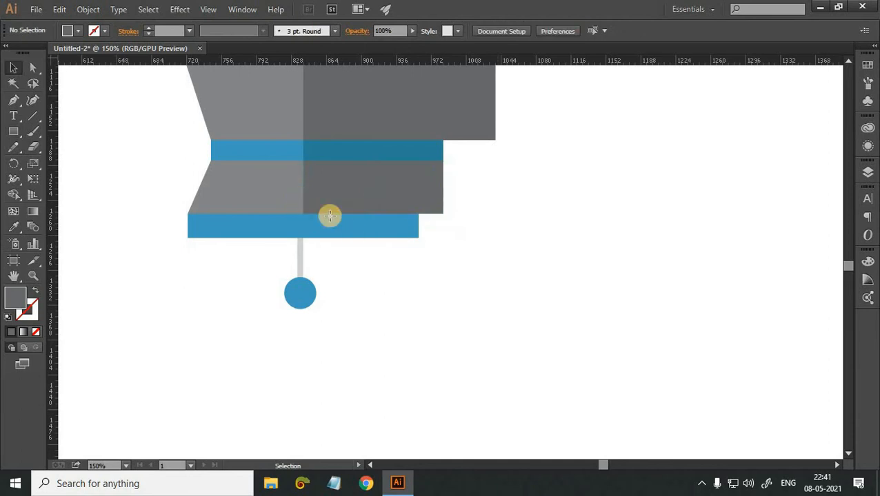
left_click_drag(375, 226, 448, 215)
key("i")
left_click(419, 147)
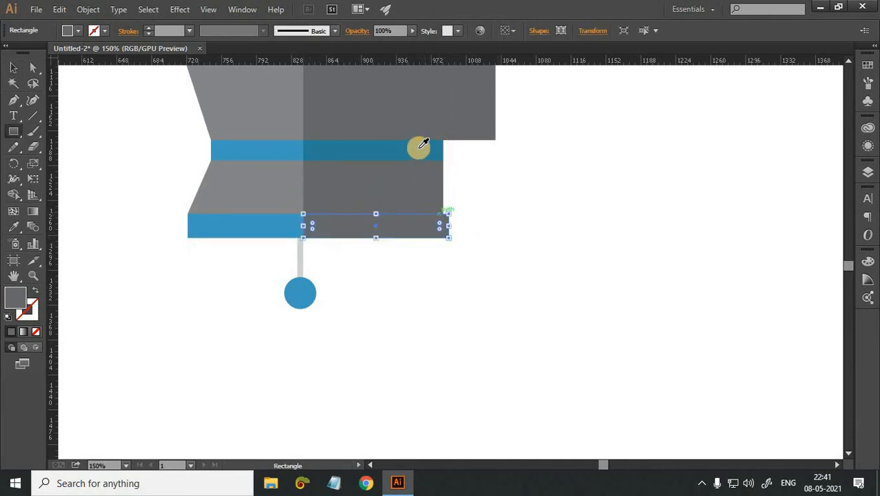
Shift the antenna rod and ball below the base to the right so they are centred on the body's centre line.
left_click(11, 68)
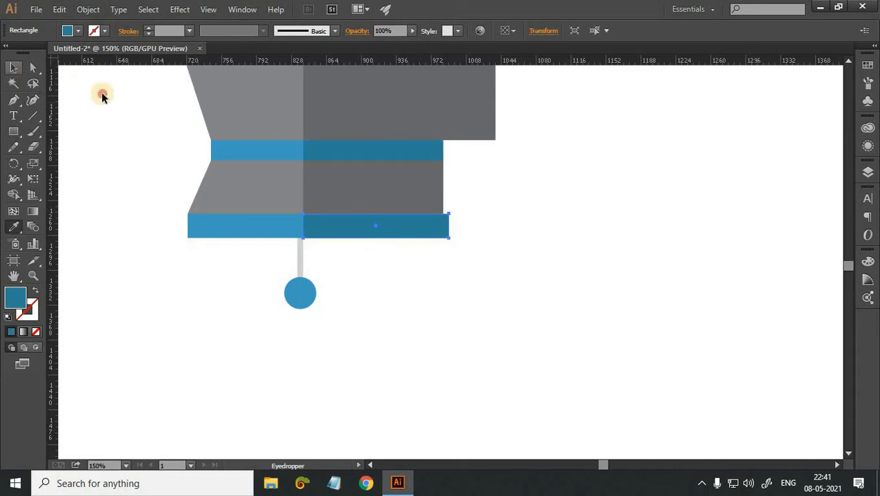
left_click(181, 147)
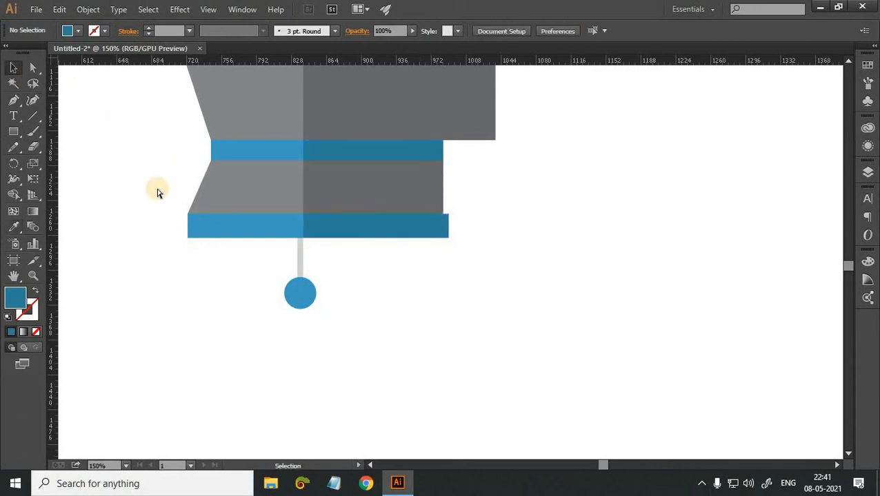
key("ctrl+plus")
key("ctrl+plus")
left_click_drag(338, 338, 466, 338)
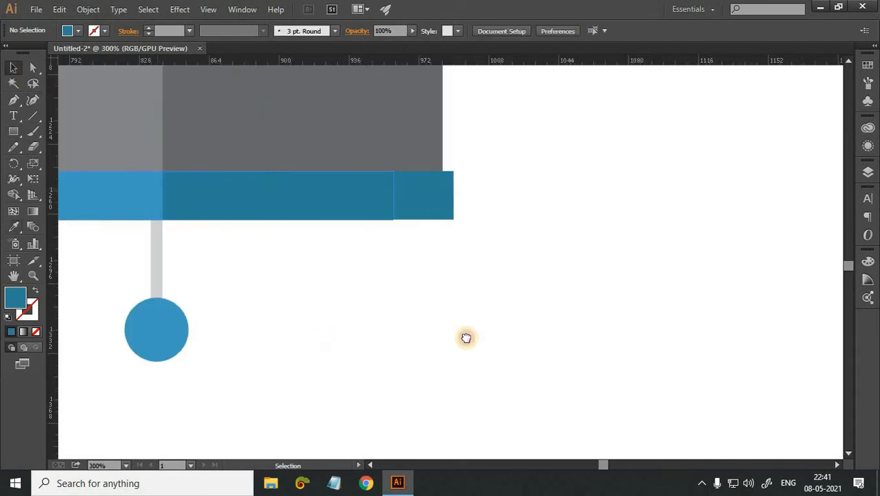
left_click_drag(347, 359, 230, 251)
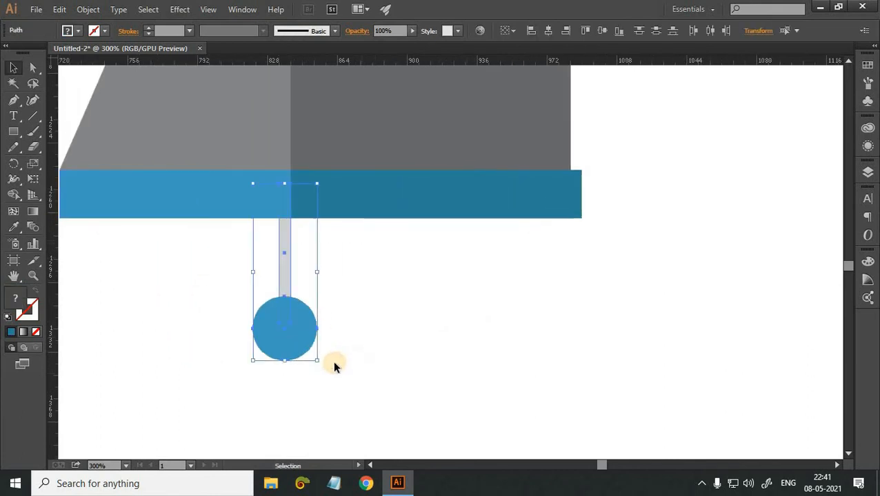
key("Right")
key("Right")
key("Right")
key("Right")
key("Right")
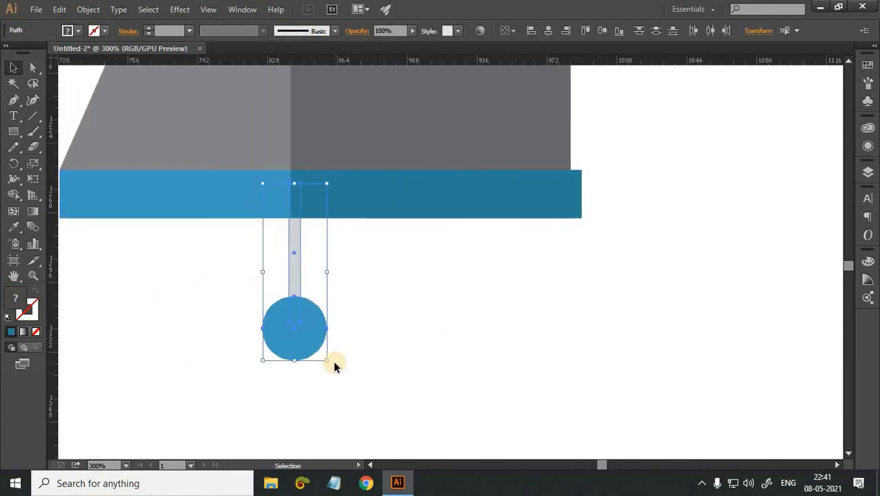
key("Left")
key("Left")
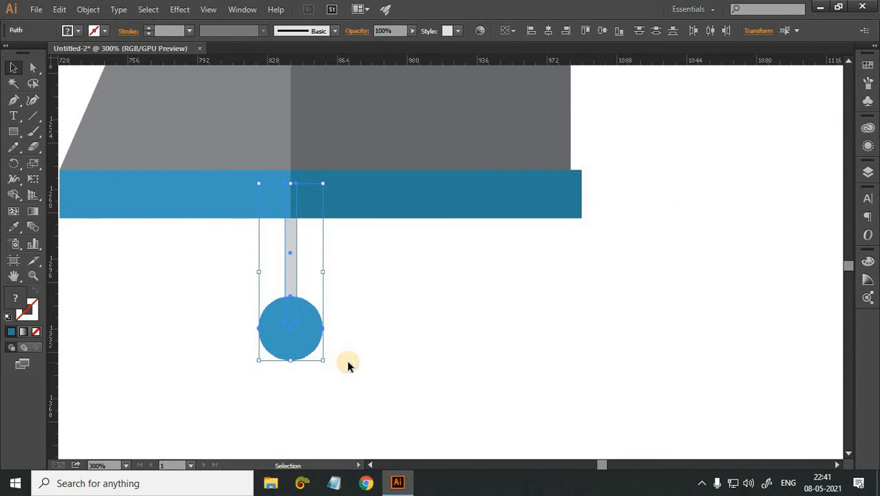
left_click(347, 362)
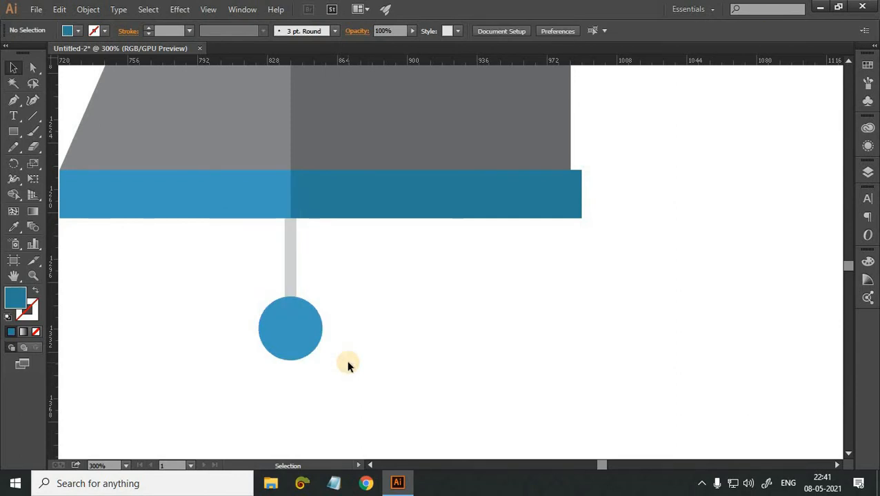
Draw a rectangle about 2.6 by 43 pt over the right half of the antenna rod, starting at the bottom band's lower edge.
key("m")
key("ctrl+plus")
key("ctrl+plus")
left_click_drag(255, 148, 352, 151)
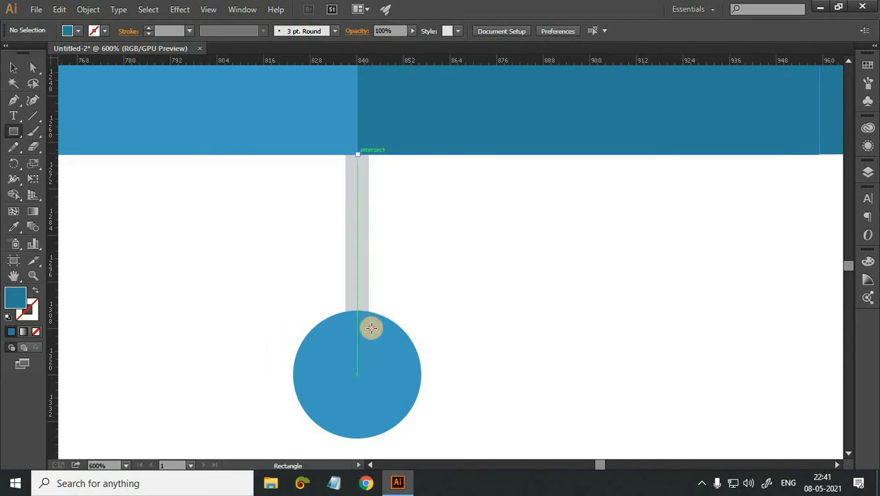
mouse_move(370, 329)
left_mouse_down()
mouse_move(362, 310)
mouse_move(368, 320)
left_mouse_up()
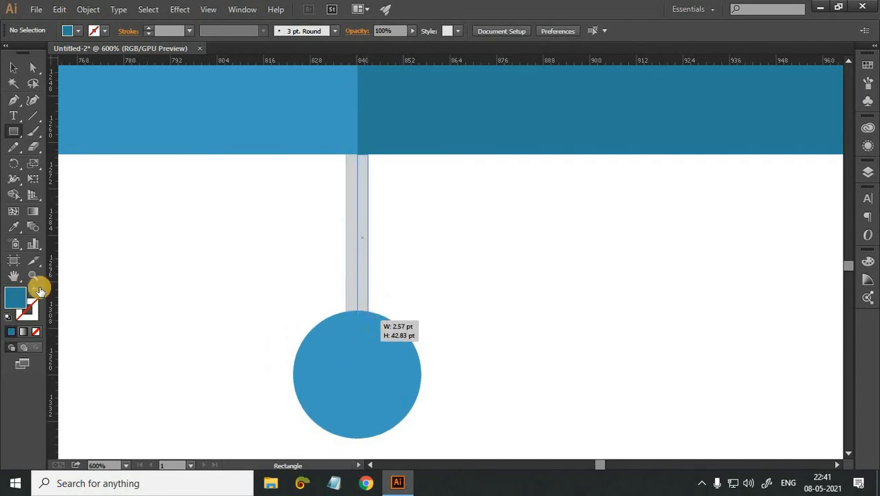
Fill the new rod strip with the darker grey #B6B7B7 and leave it without a stroke.
key("i")
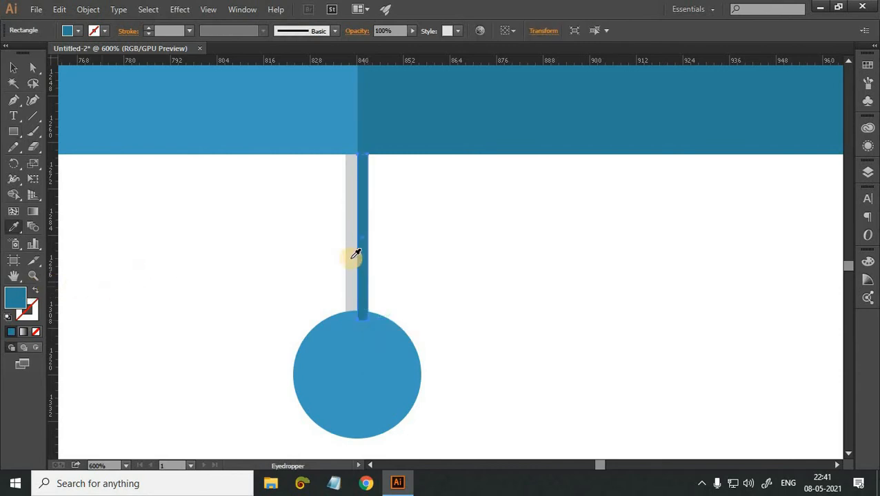
left_click(350, 258)
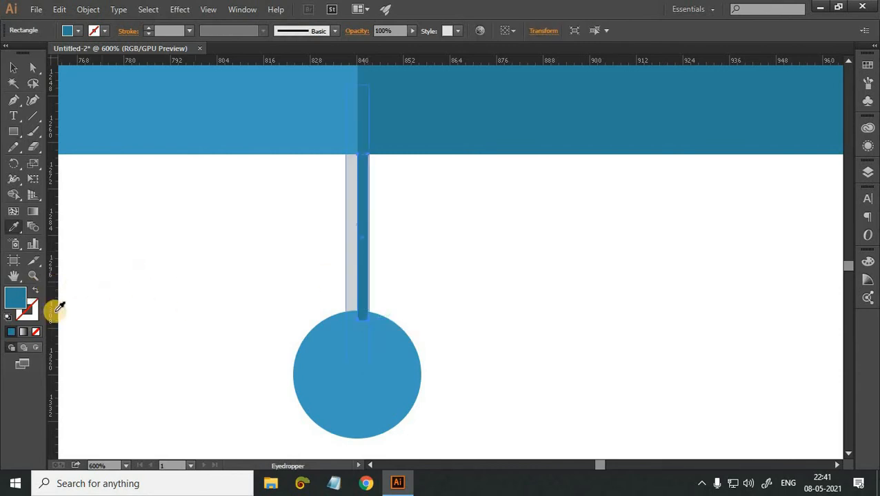
left_click(6, 315)
double_click(16, 299)
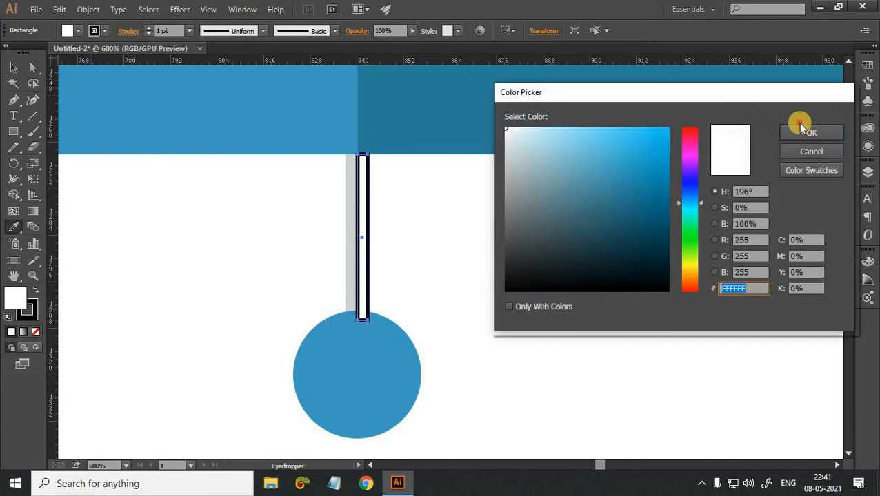
left_click(800, 131)
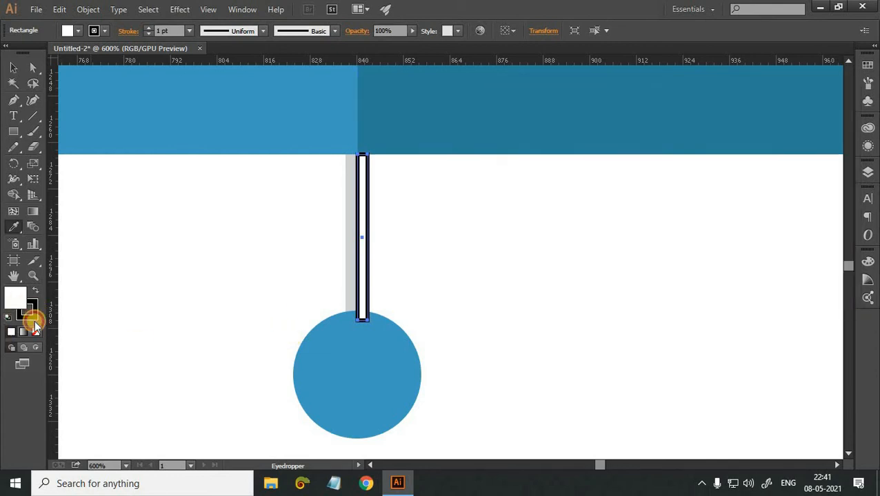
left_click(31, 317)
left_click(35, 332)
double_click(17, 290)
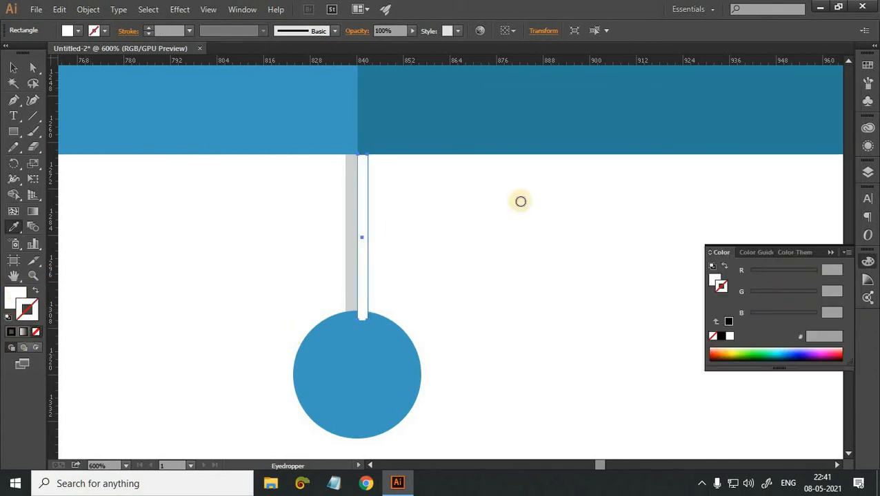
left_click(508, 161)
left_click(792, 132)
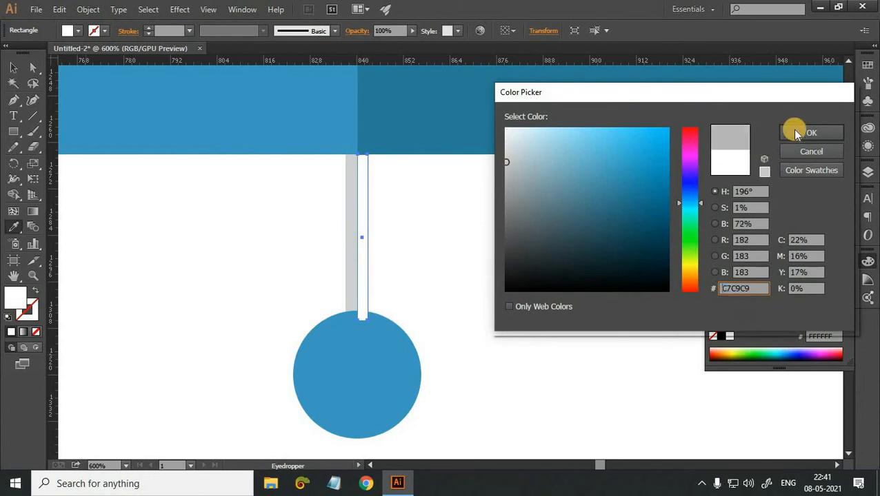
left_click(13, 67)
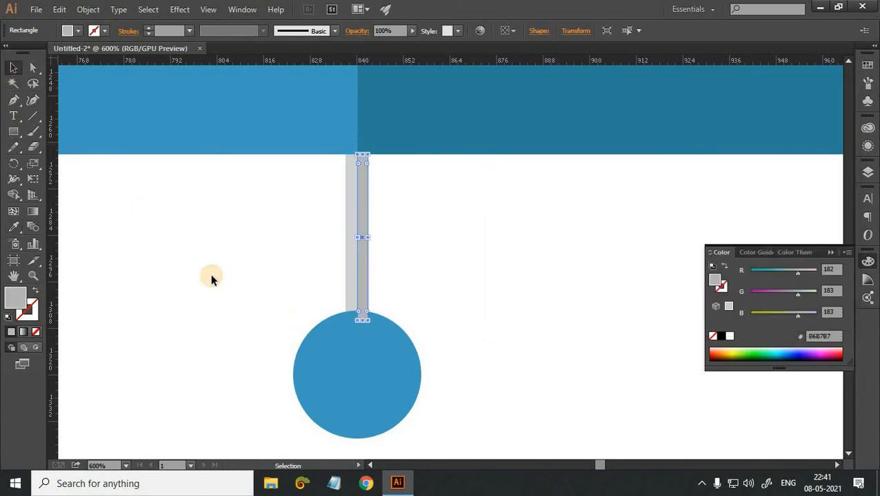
left_click(211, 275)
Widen the darker rod strip so its right edge meets the right edge of the antenna rod.
key("ctrl+equal")
key("ctrl+equal")
key("ctrl+equal")
key("ctrl+equal")
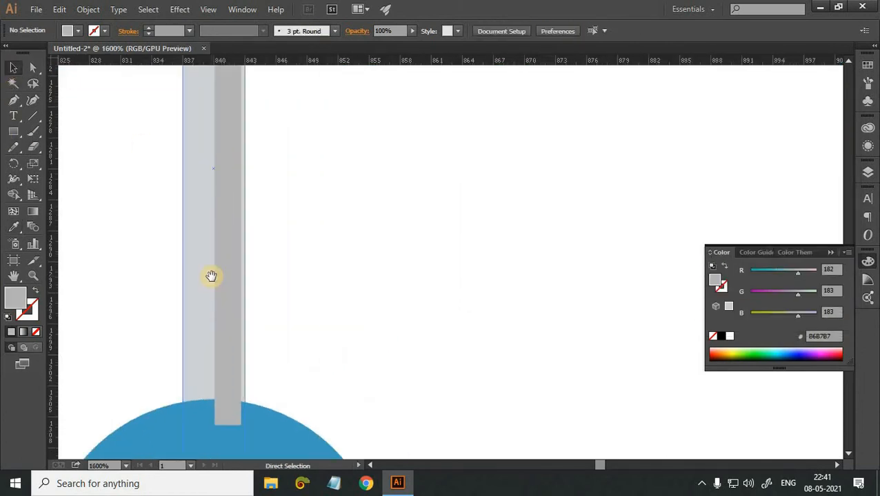
left_click_drag(169, 288, 219, 268)
left_click(183, 161)
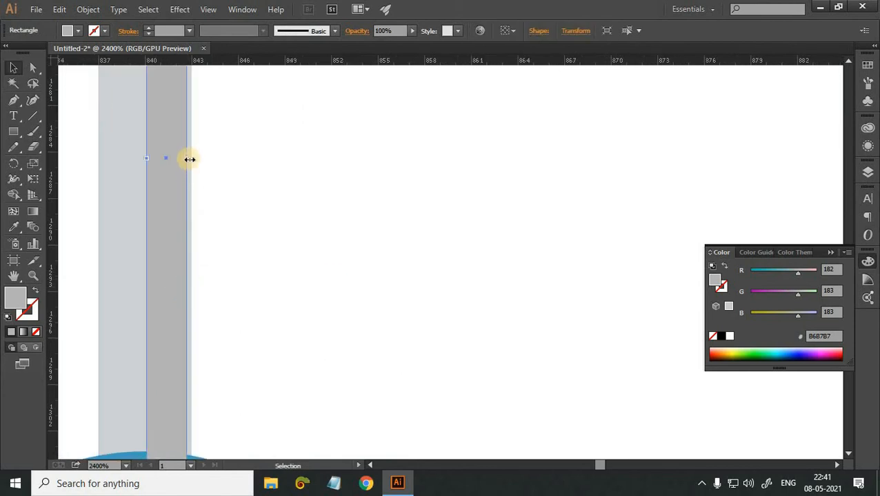
left_click_drag(187, 157, 193, 156)
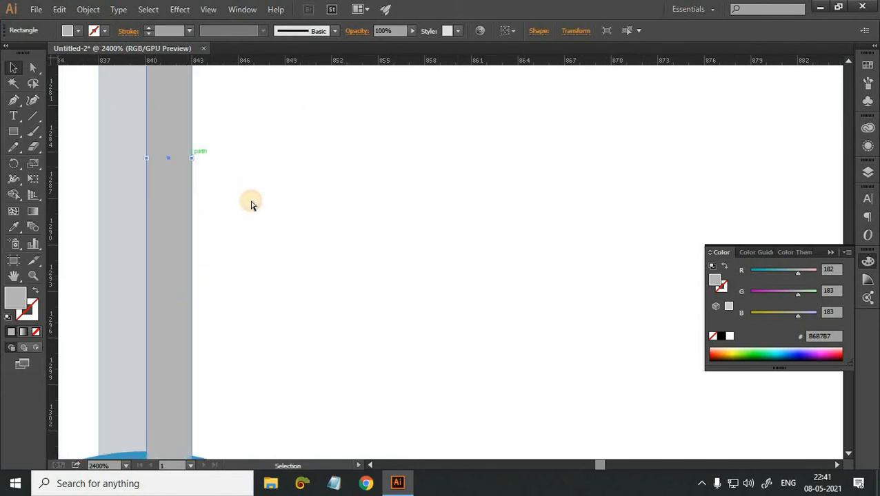
left_click(251, 204)
Bring the blue antenna ball to the front so it covers the end of the rod strip.
key("ctrl+minus")
key("ctrl+minus")
key("ctrl+minus")
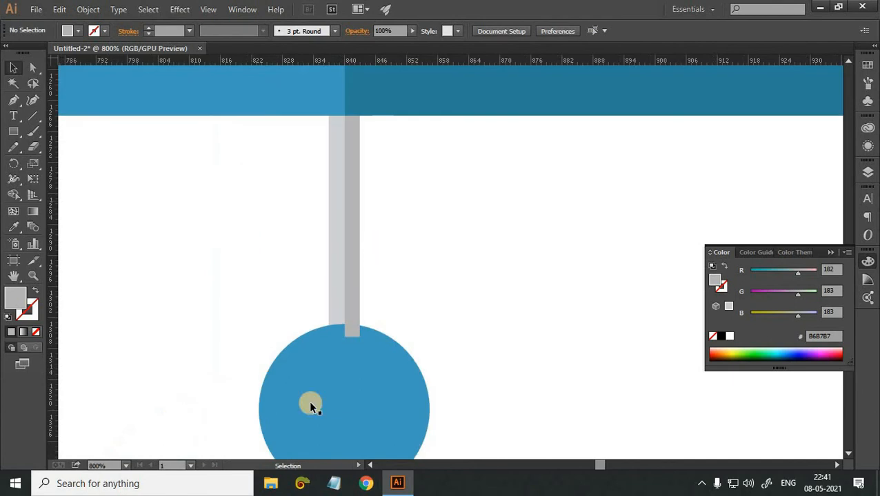
left_click(309, 411)
right_click(312, 413)
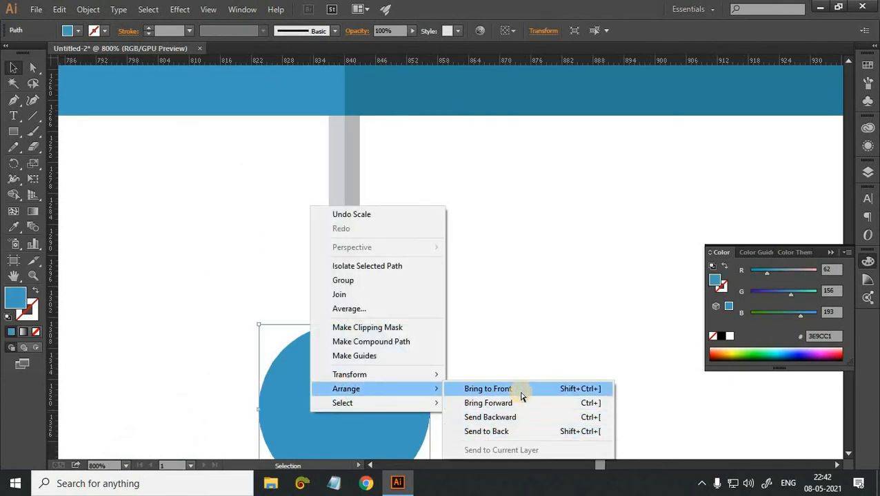
left_click(519, 391)
key("ctrl+minus")
key("ctrl+minus")
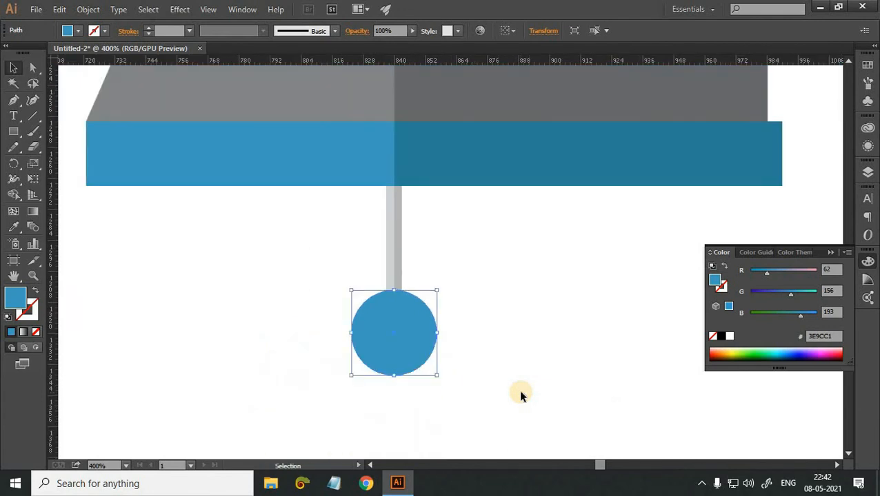
left_click(520, 395)
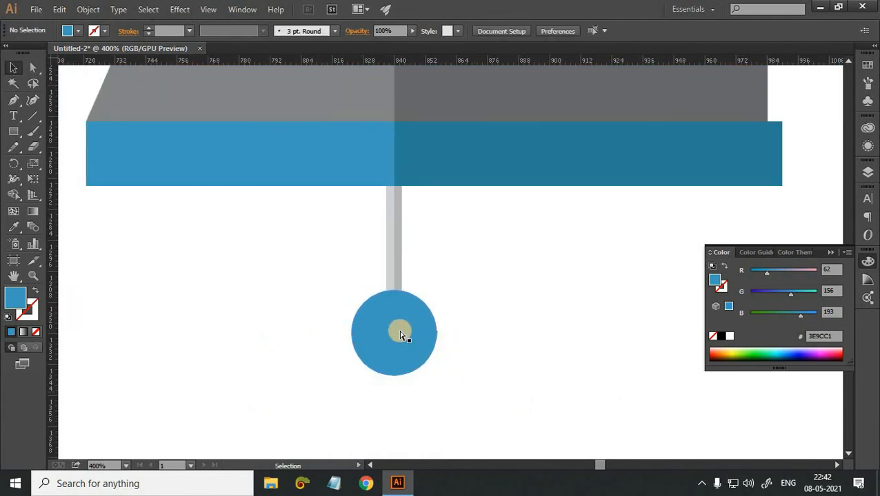
Select all the artwork and use Shape Builder to remove the shading that overhangs the dome and the upper blue band.
key("ctrl+minus")
key("ctrl+minus")
scroll(419, 285, "up", 1)
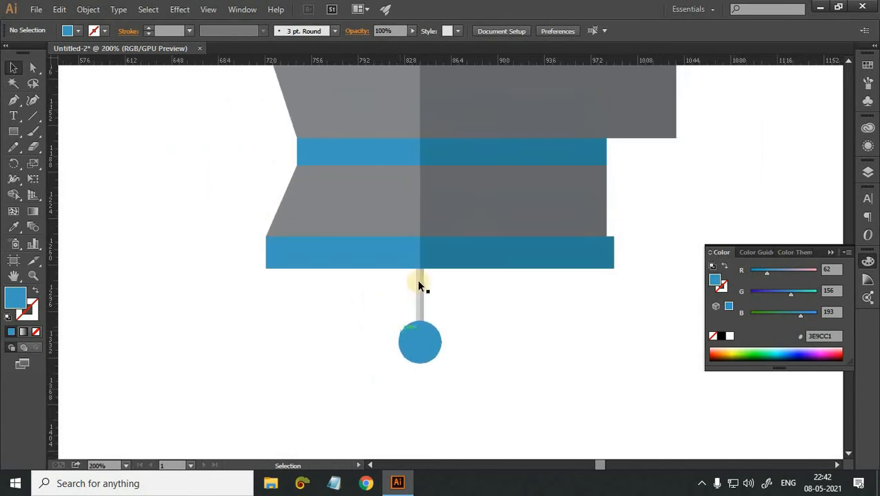
scroll(427, 280, "up", 1)
key("ctrl+minus")
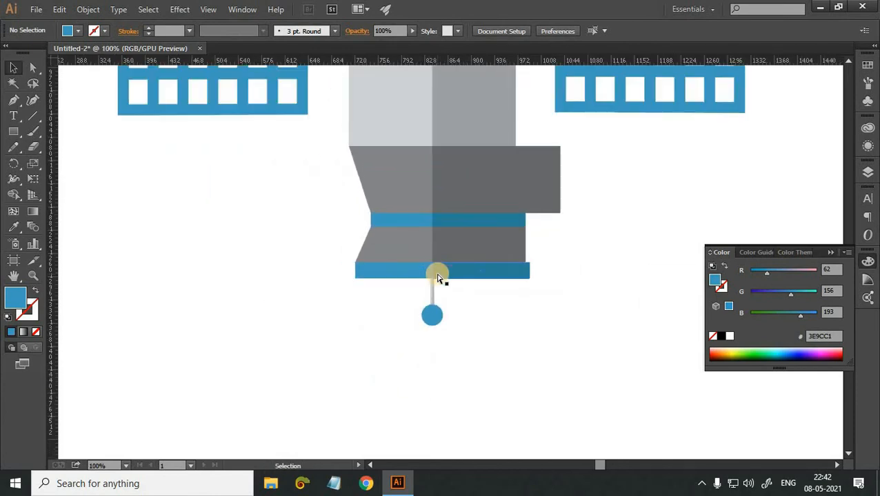
key("ctrl+minus")
scroll(403, 315, "up", 2)
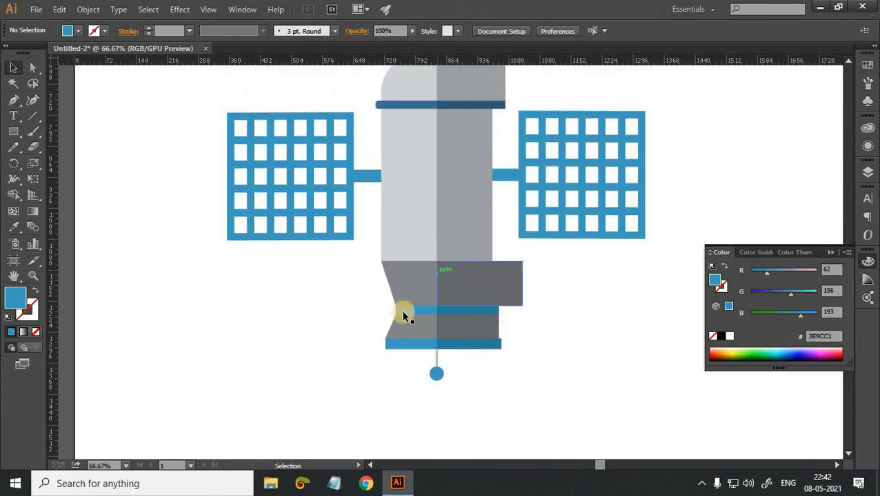
scroll(676, 417, "up", 1)
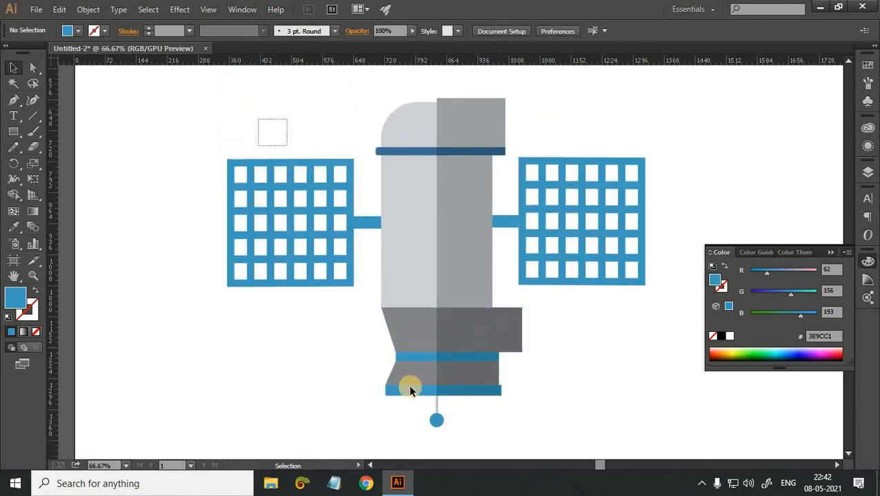
key("ctrl+a")
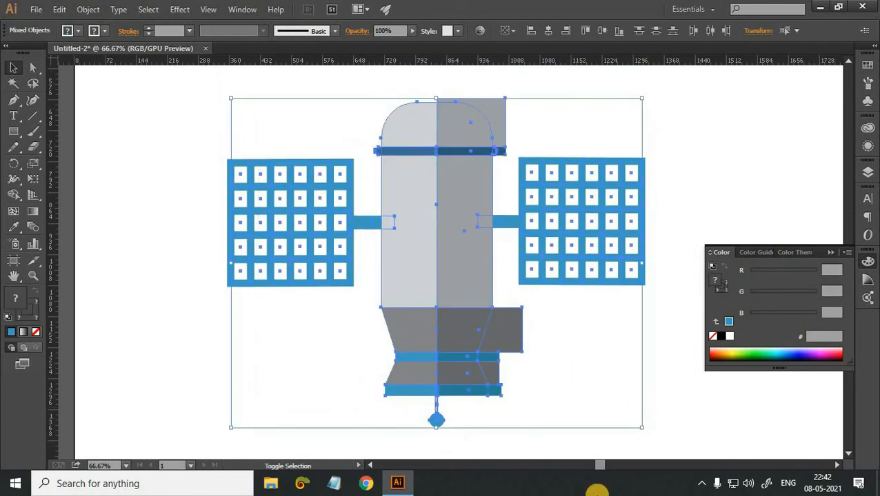
key("shift+m")
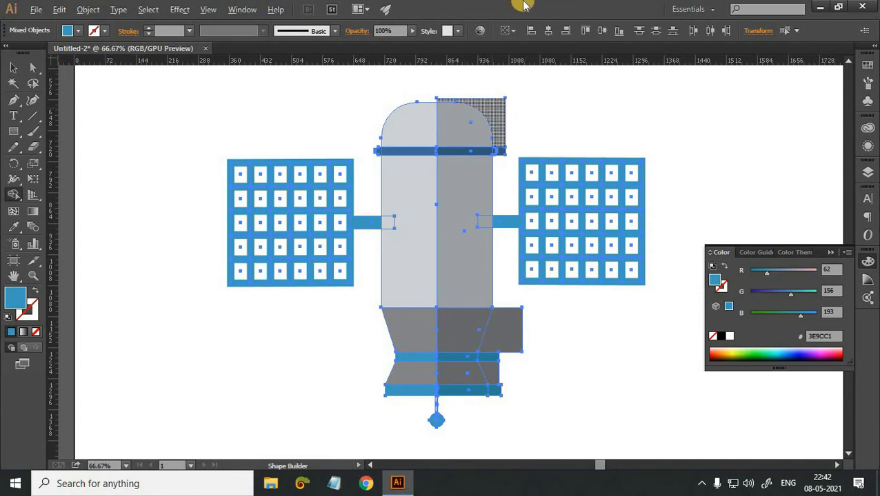
scroll(501, 105, "up", 1)
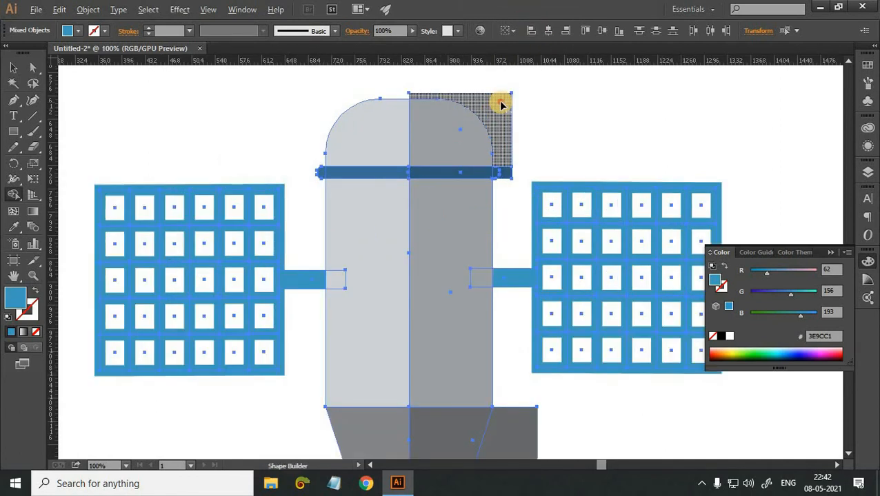
left_click_drag(500, 104, 502, 172)
Remove the shading pieces that overhang the right side of the tapered section, waist band, flared section and bottom band with Shape Builder.
scroll(503, 175, "down", 3)
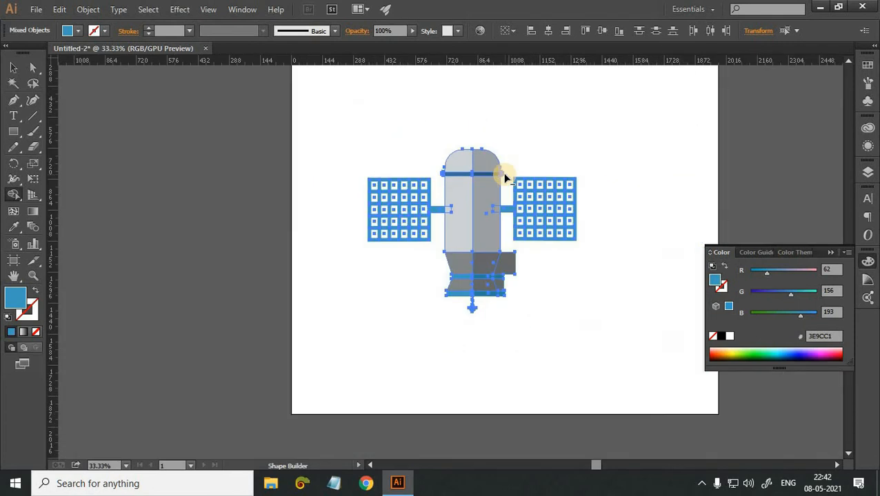
scroll(503, 172, "up", 4)
scroll(502, 172, "down", 1)
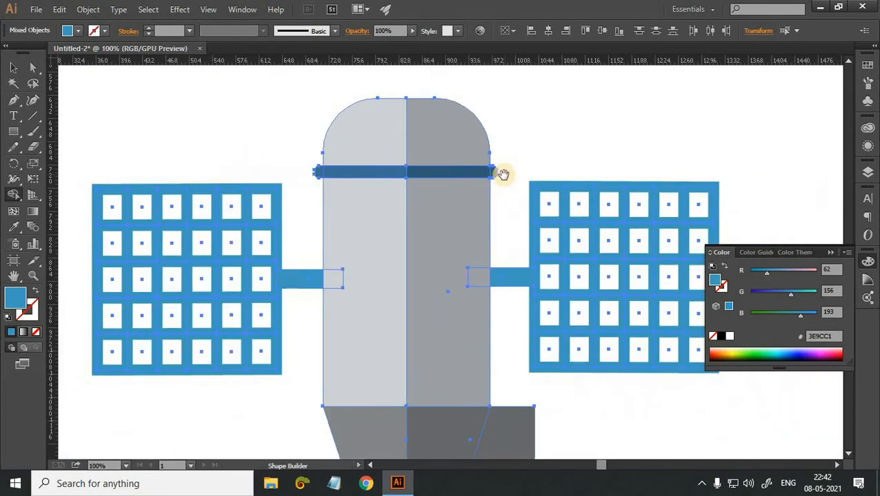
left_click_drag(519, 178, 518, 144)
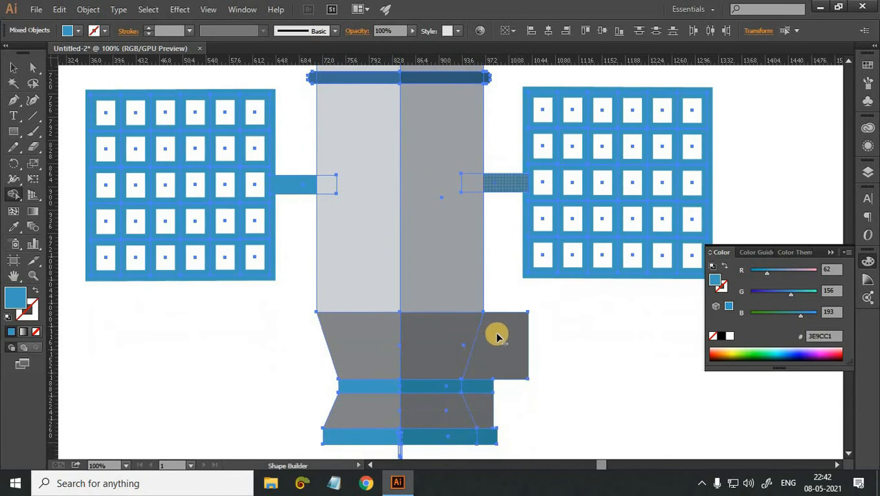
left_click(484, 373, "alt")
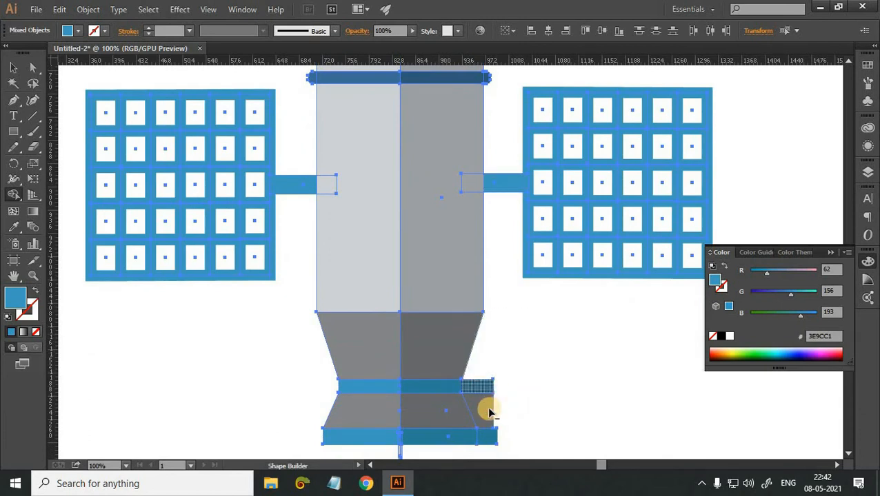
left_click(494, 435, "alt")
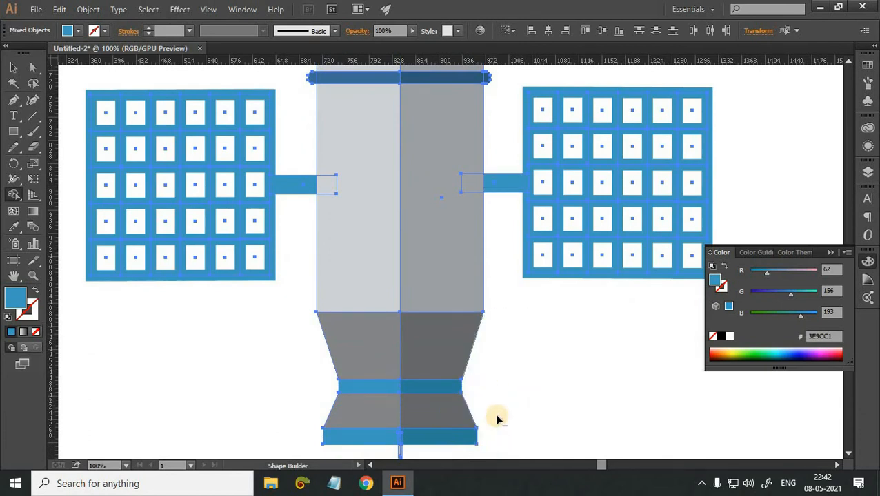
Leave Shape Builder, deselect all the artwork and check the whole satellite.
scroll(495, 415, "down", 2)
scroll(496, 414, "up", 2)
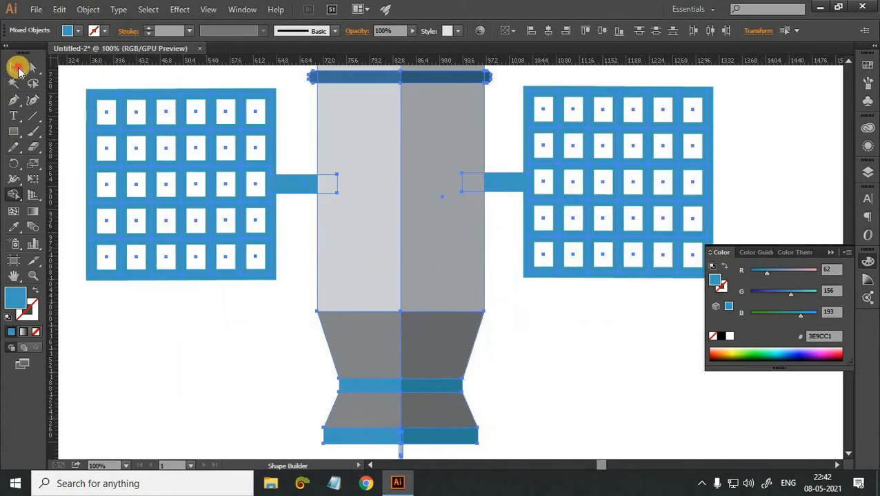
left_click(14, 68)
left_click(216, 337)
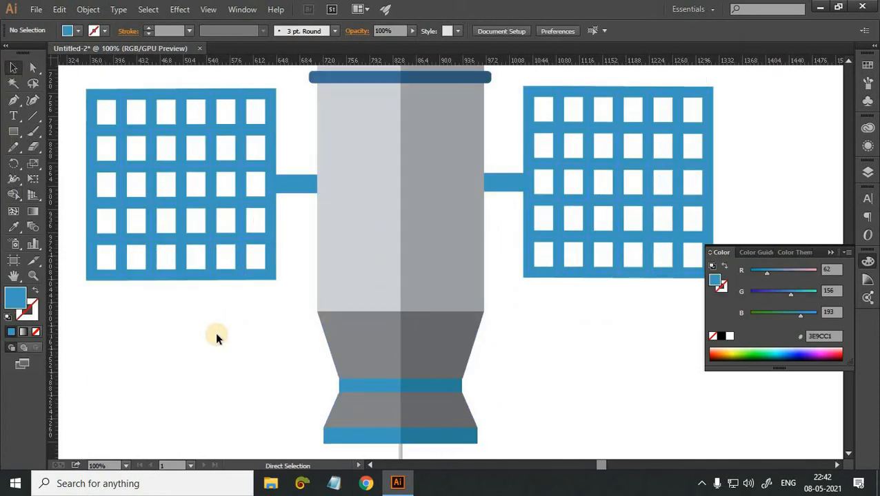
key("ctrl+minus")
scroll(220, 338, "up", 1)
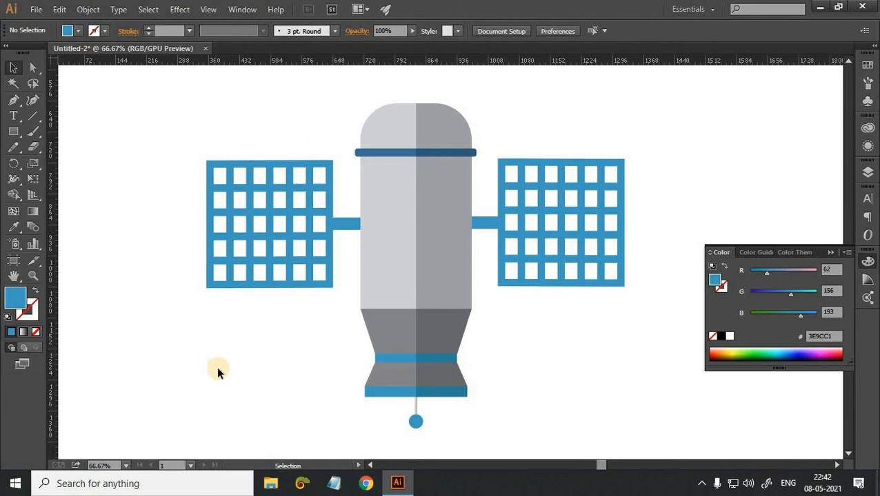
scroll(217, 377, "down", 5)
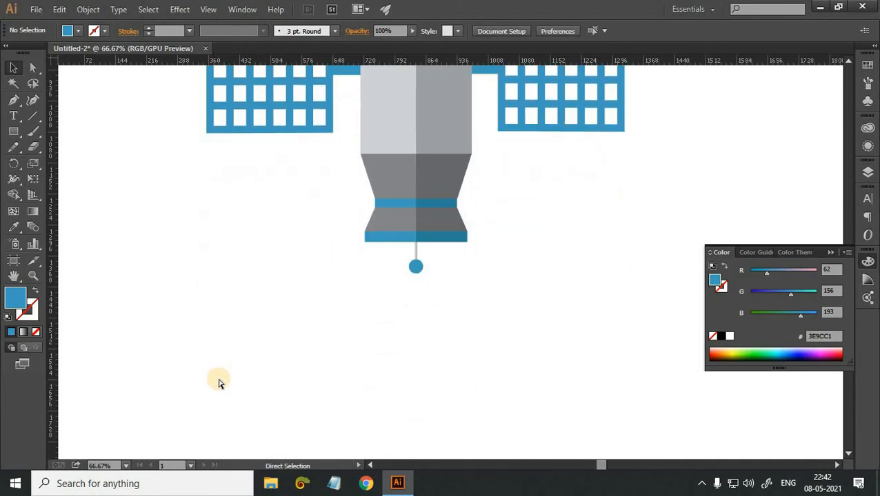
Duplicate the blue antenna ball and offset the copy slightly to the left so it overlaps the original.
key("ctrl+plus")
key("ctrl+plus")
key("ctrl+plus")
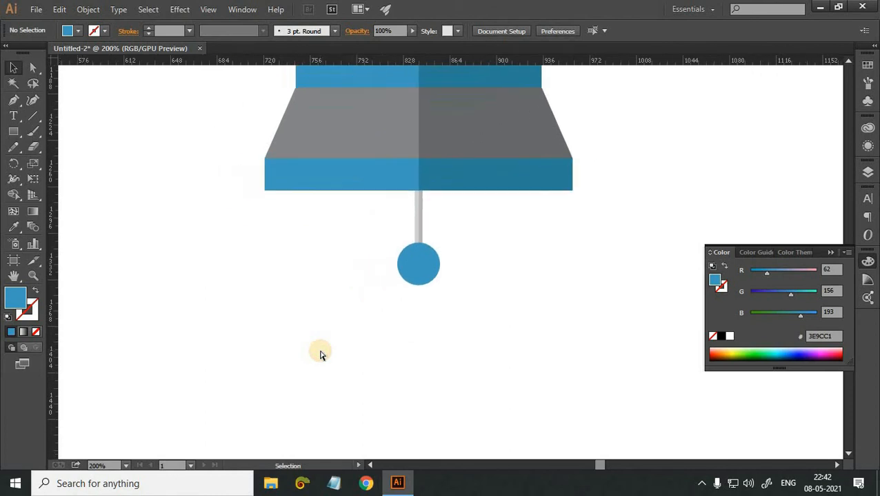
key("ctrl+plus")
key("ctrl+plus")
key("ctrl+plus")
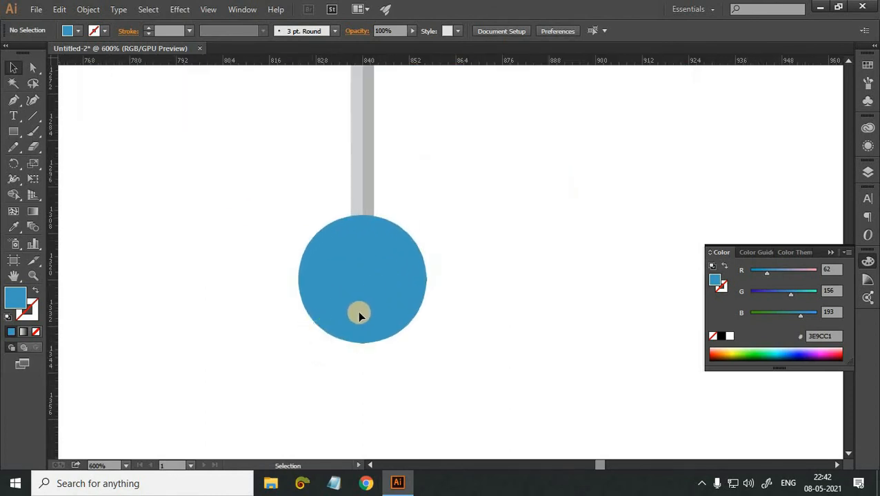
left_click(357, 314)
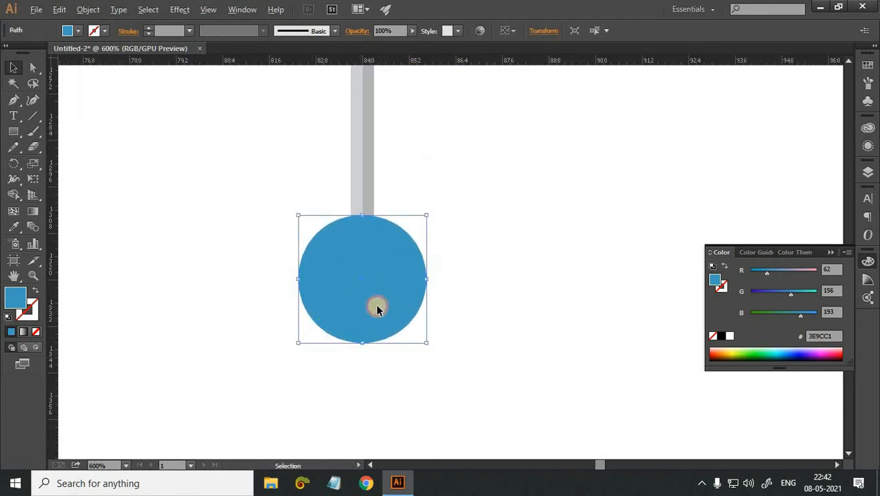
left_click_drag(376, 309, 352, 307)
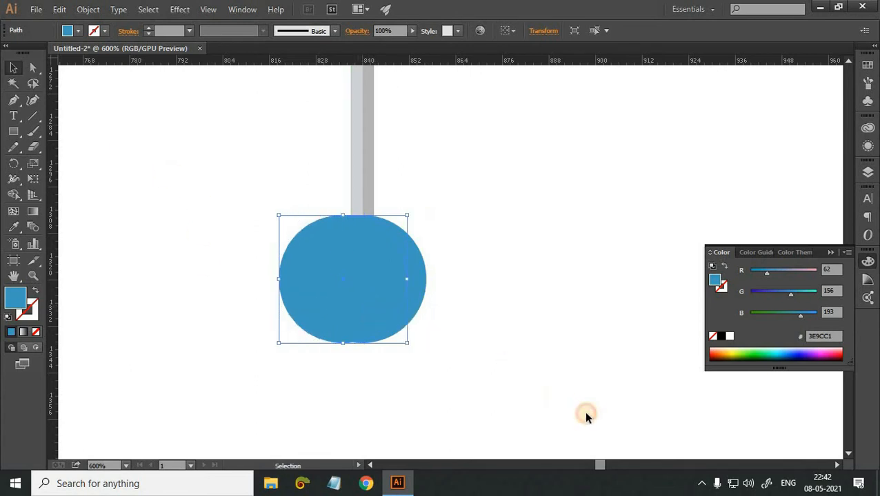
Select all the artwork and use Shape Builder to remove the part of the copied ball that protrudes beyond the original.
key("ctrl+a")
key("shift+m")
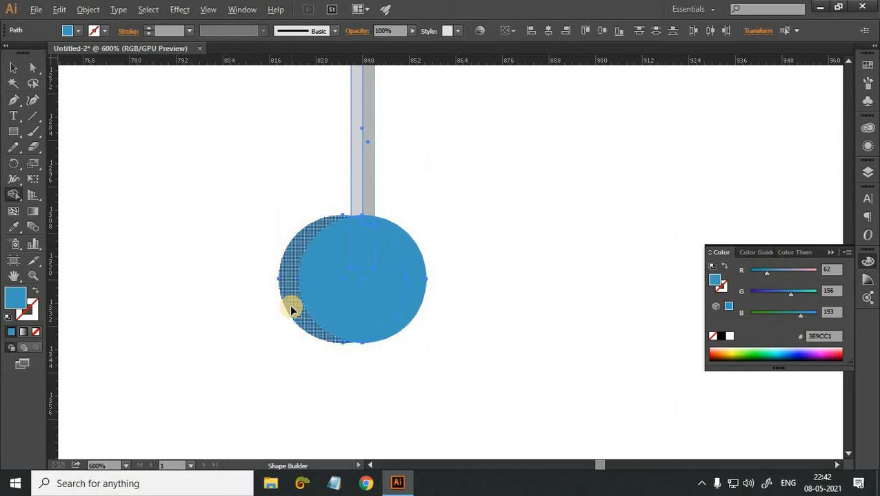
left_click(290, 305, "alt")
key("v")
left_click(147, 137)
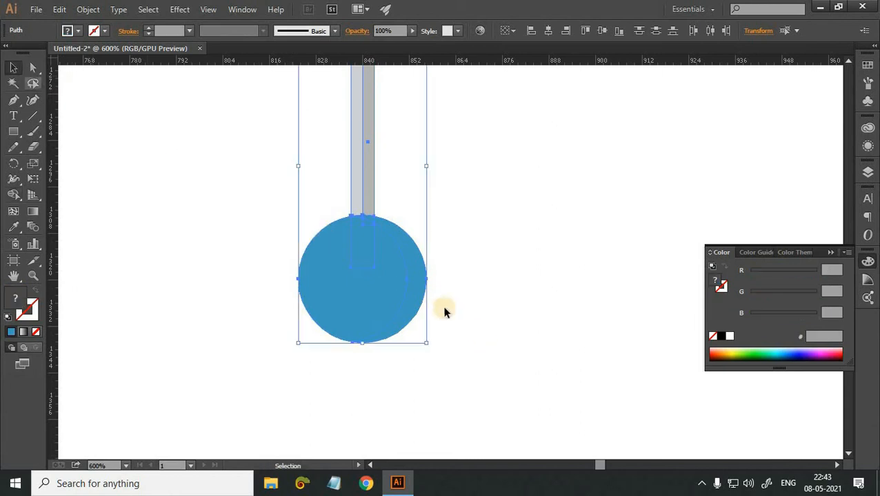
Fill the right crescent of the antenna ball with the darker blue 2C7D96.
left_click(418, 281)
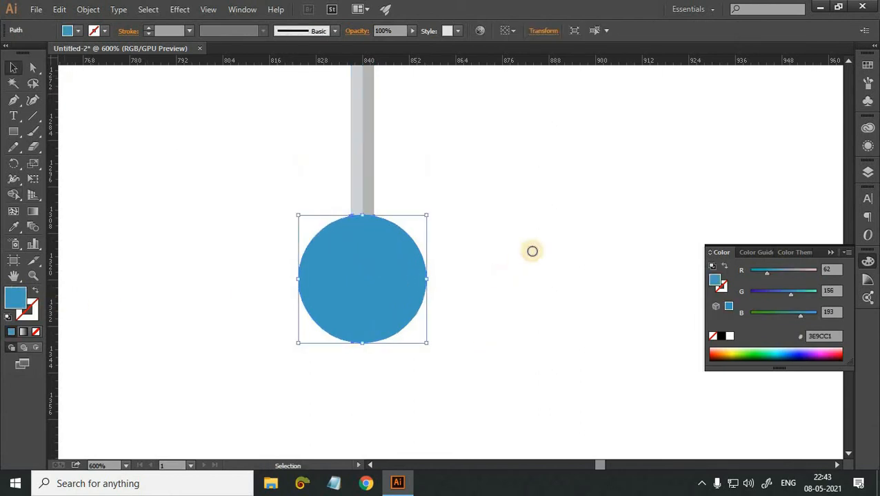
left_click(622, 196)
left_click(793, 135)
left_click(623, 257)
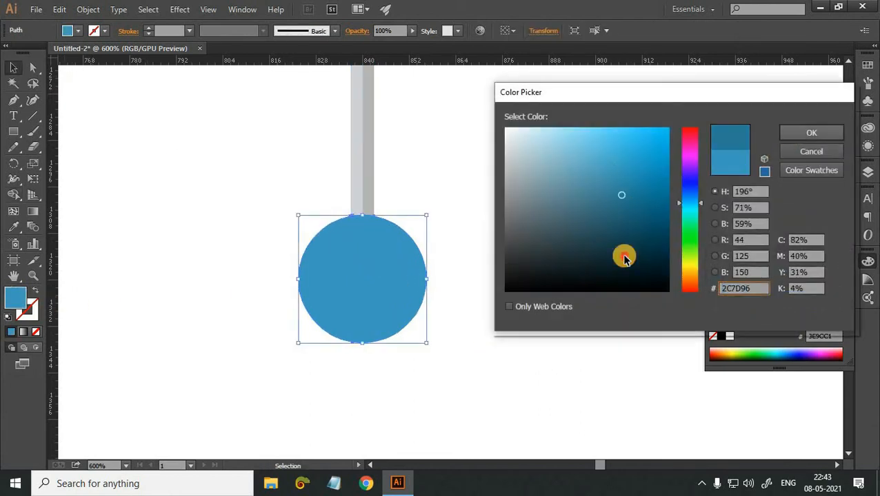
Select the antenna rod and ball with their shading and enlarge them together about their centre.
key("ctrl+minus")
key("ctrl+minus")
key("ctrl+minus")
key("ctrl+minus")
key("ctrl+minus")
key("ctrl+minus")
key("ctrl+minus")
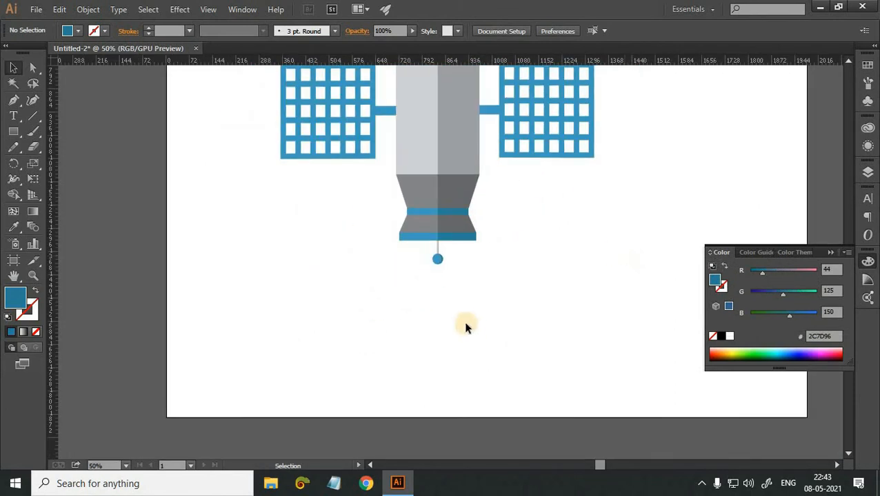
scroll(441, 310, "up", 2)
left_click_drag(416, 297, 464, 337)
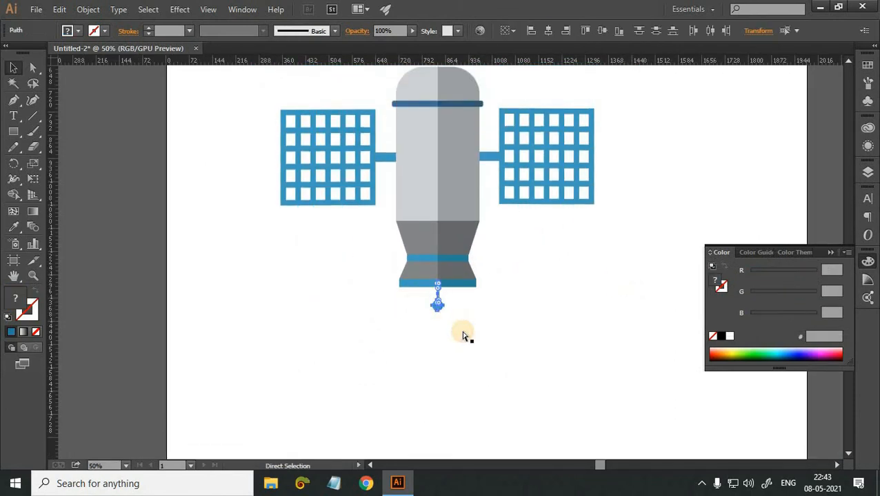
key("ctrl+plus")
key("ctrl+plus")
key("ctrl+plus")
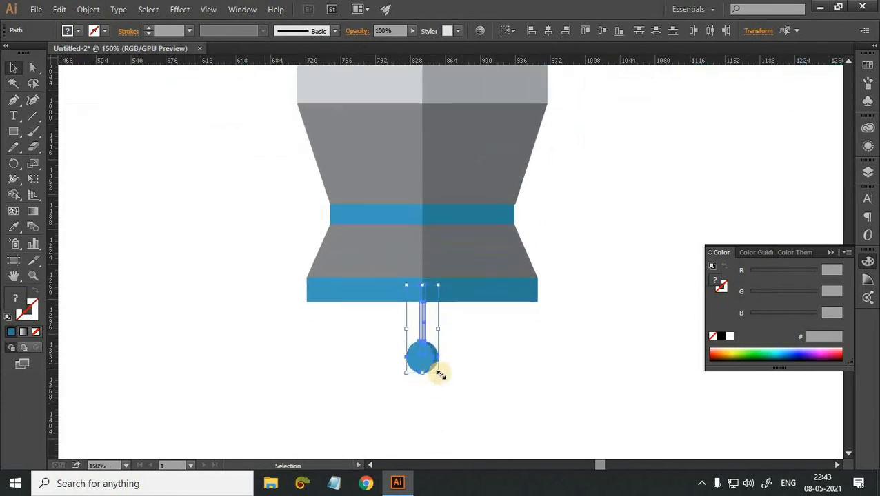
left_click_drag(451, 387, 463, 405)
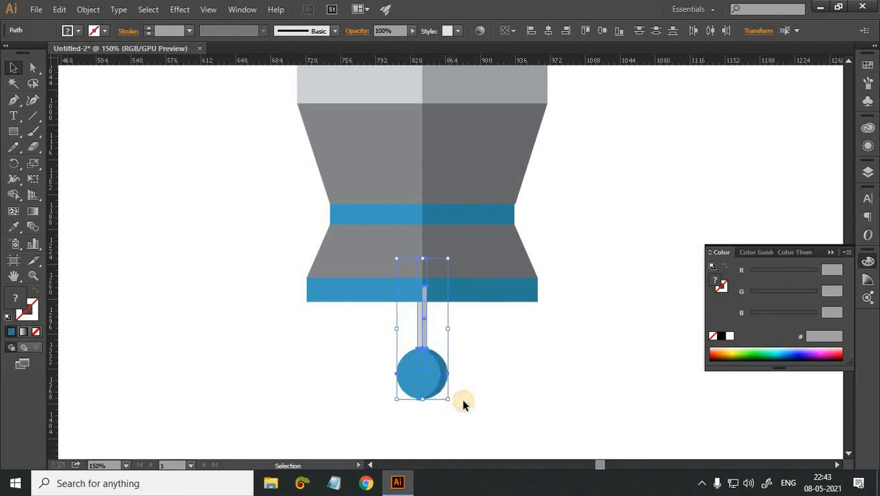
left_click(462, 405)
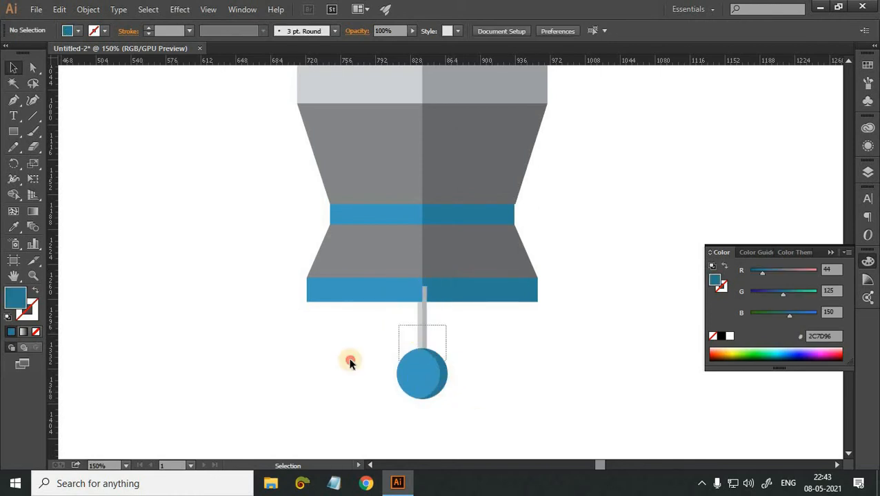
Try to send the antenna rod pieces to the back, and undo the change.
left_click_drag(350, 360, 345, 360)
left_click(432, 355)
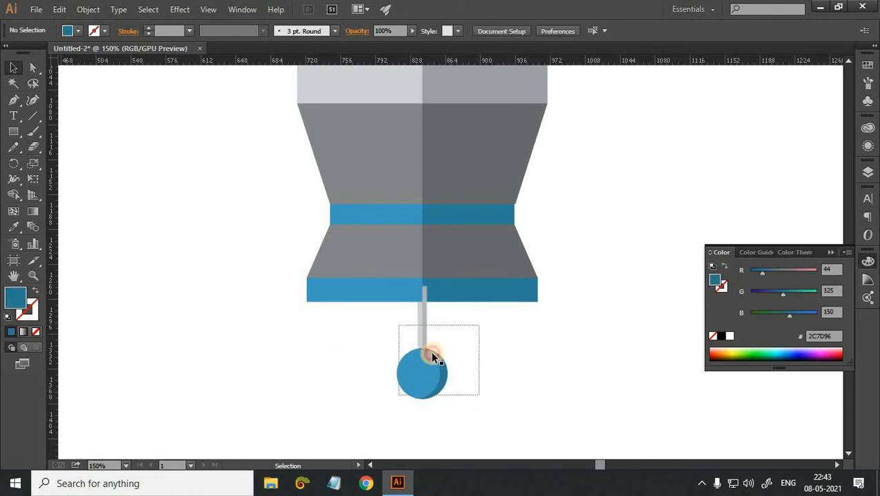
right_click(424, 304)
left_click(451, 294)
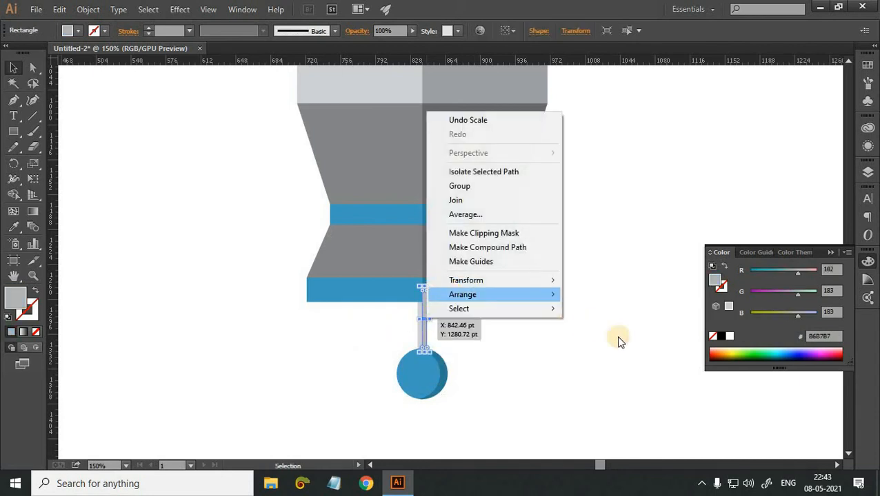
left_click(616, 338)
left_click(548, 400)
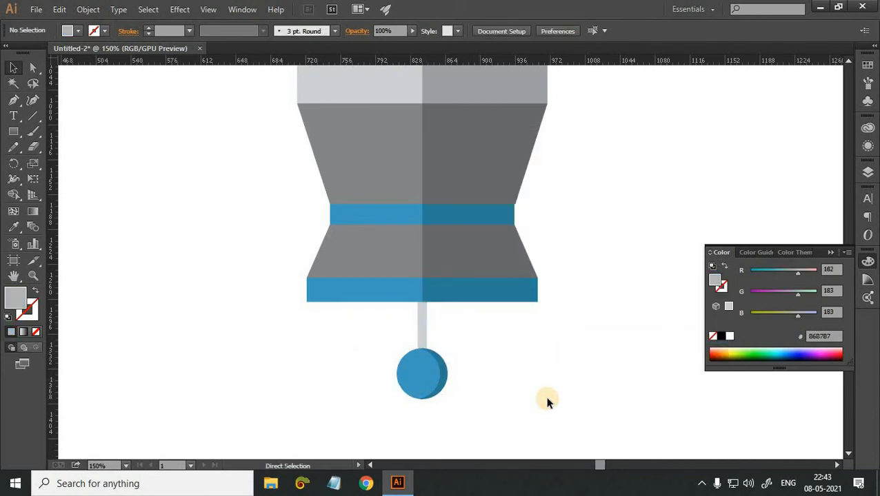
key("ctrl+z")
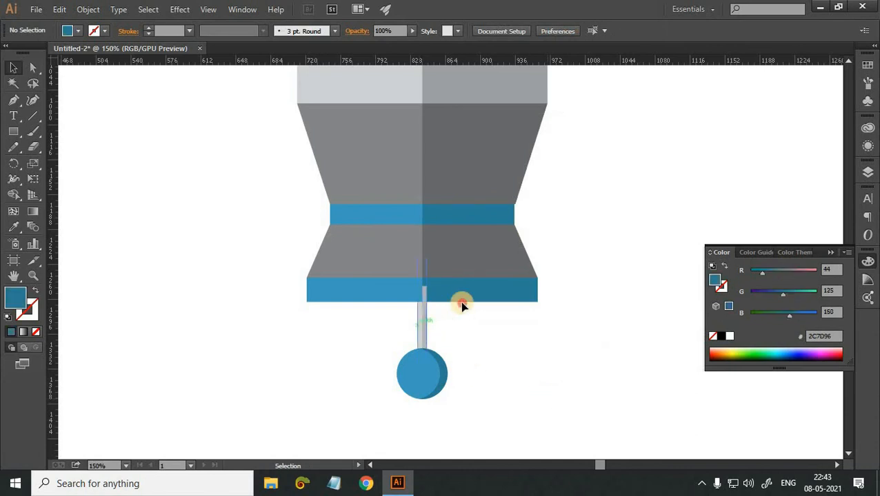
Bring the darker right half of the bottom blue band to the front so it covers the rod's end.
left_click(460, 300)
scroll(449, 279, "down", 1)
right_click(448, 280)
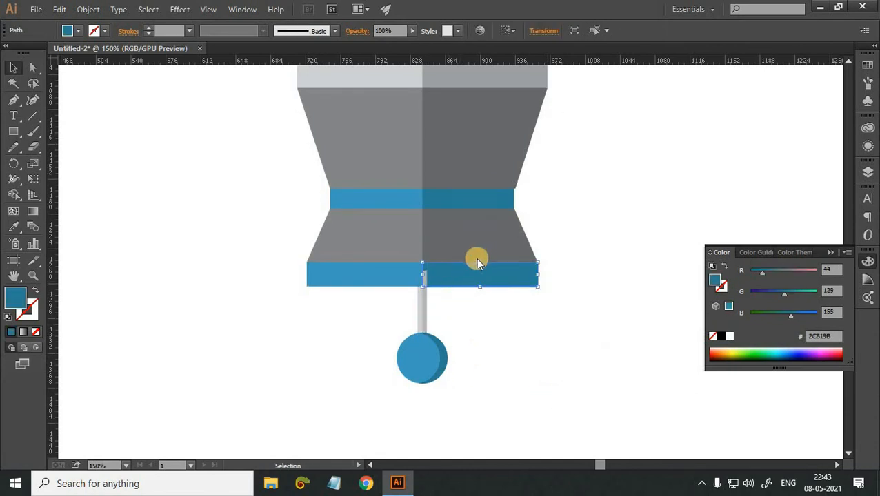
mouse_move(510, 255)
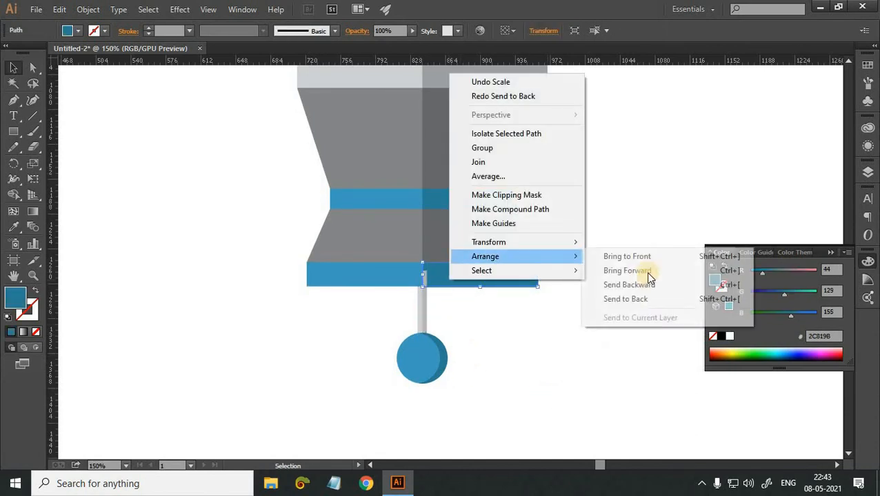
left_click(615, 256)
key("ctrl+shift+a")
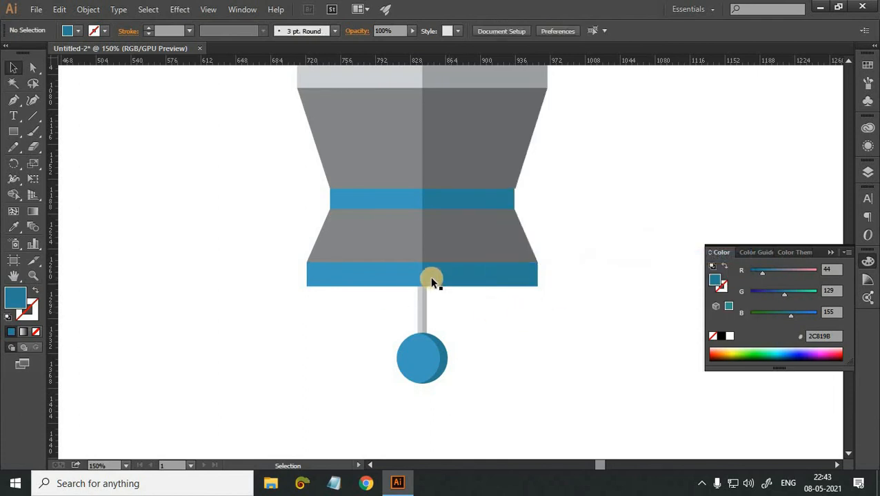
Draw a vertical line about 140 pt long with the Pen tool near the left edge of the light grey body.
key("ctrl+minus")
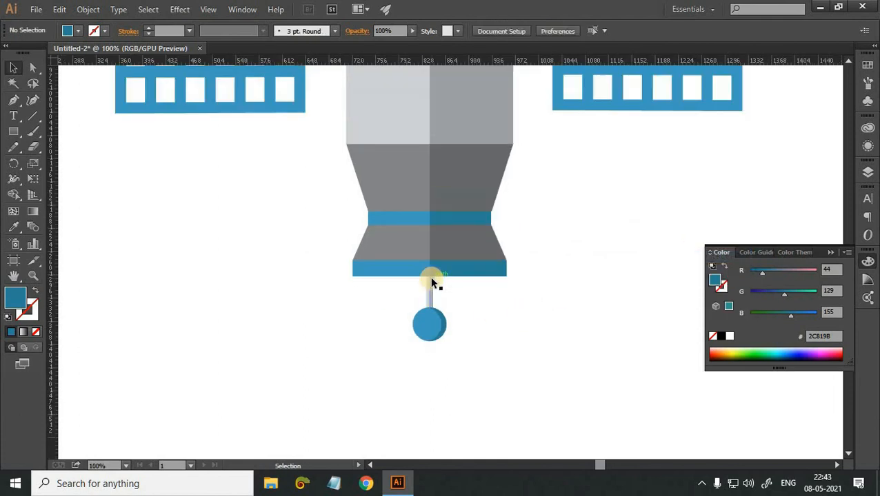
scroll(431, 281, "up", 3)
key("ctrl+minus")
key("ctrl+minus")
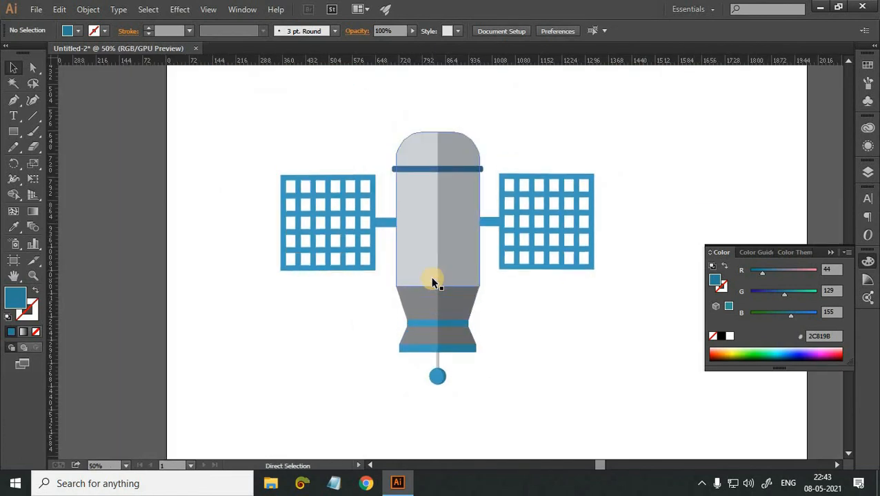
key("ctrl+plus")
key("ctrl+plus")
key("ctrl+plus")
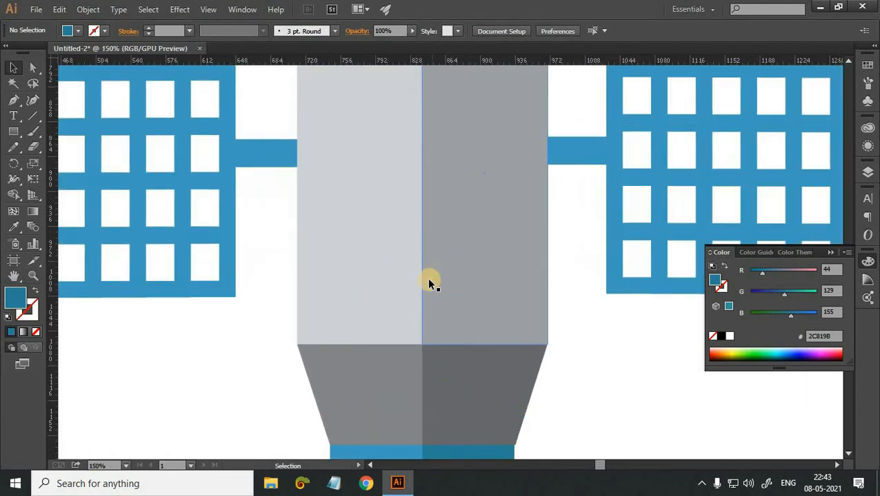
key("p")
scroll(326, 166, "up", 4)
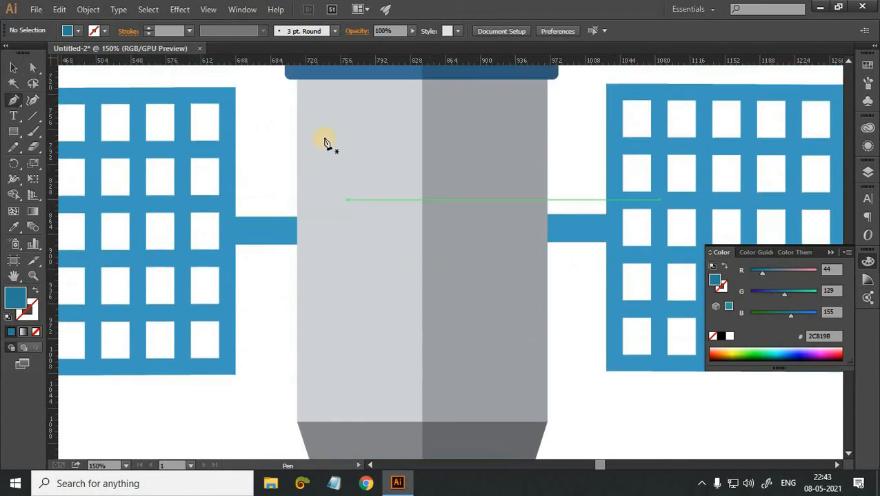
left_click(323, 138)
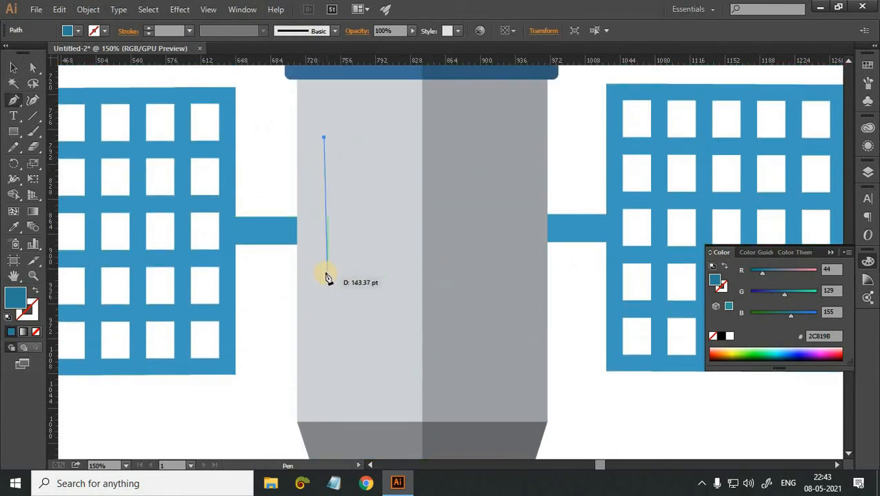
left_click(324, 274)
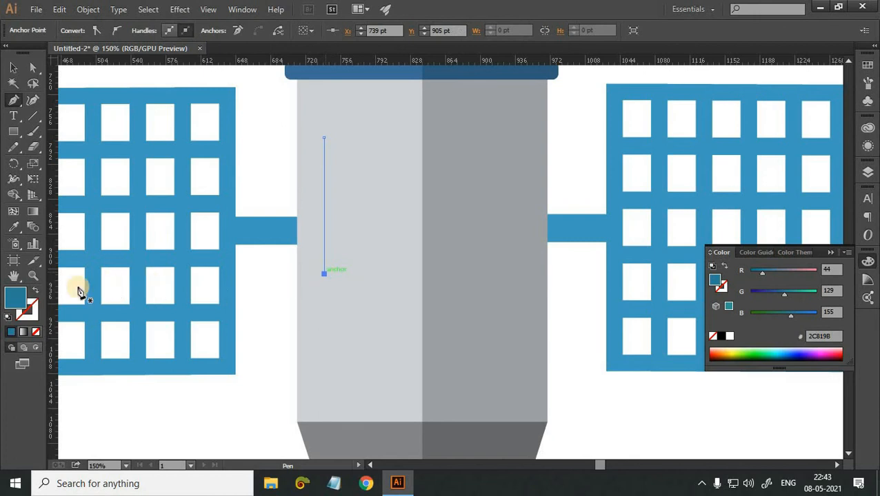
Give the vertical line no fill and set its stroke colour to the near-white FAFCFC.
left_click_drag(27, 314, 27, 316)
left_click(36, 332)
double_click(36, 313)
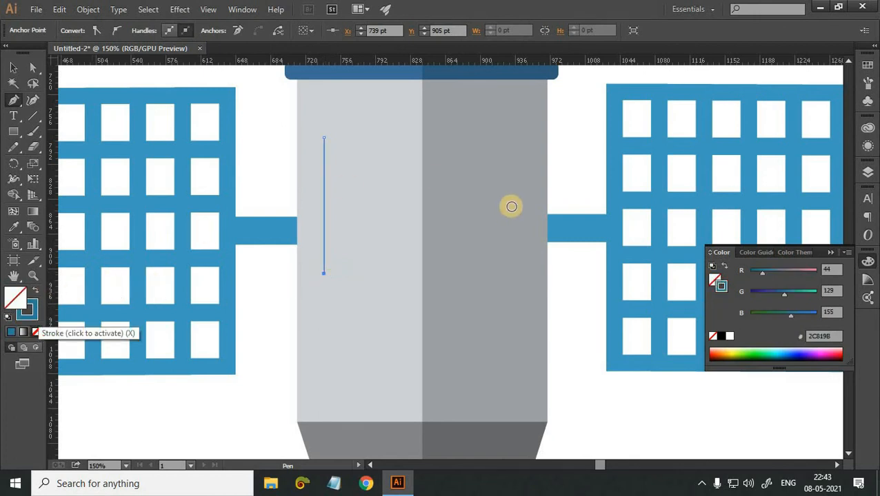
left_click_drag(537, 176, 535, 168)
left_click_drag(580, 128, 506, 130)
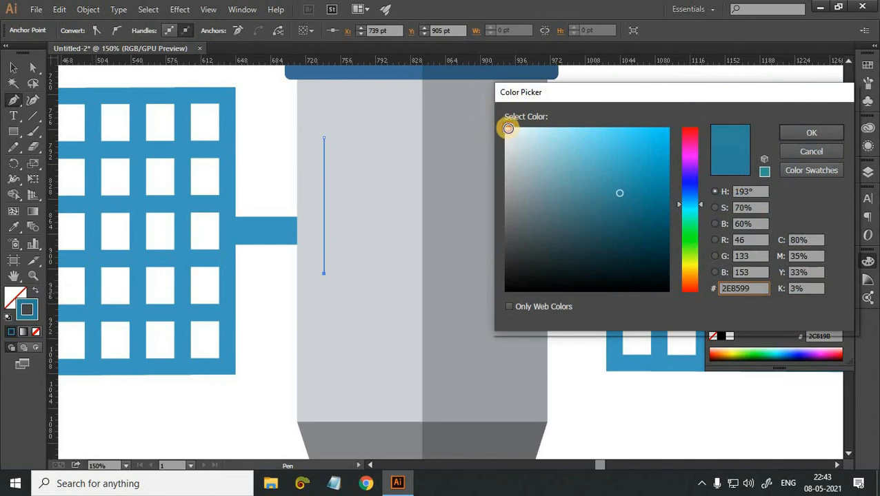
left_click(808, 128)
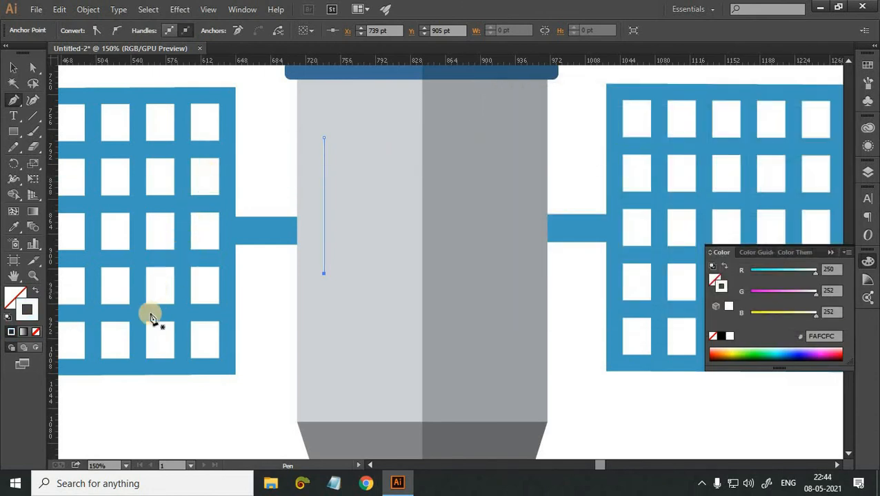
Set the vertical line's stroke weight to 8 pt and deselect it.
key("ctrl+F10")
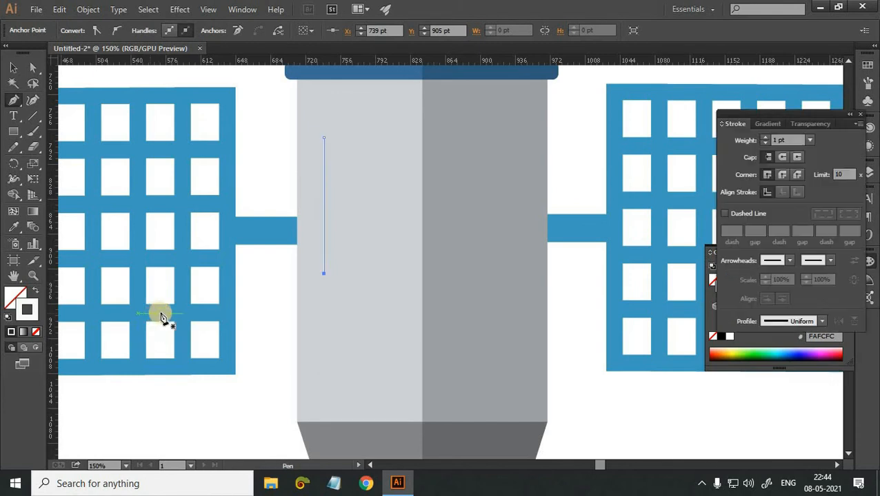
left_click(766, 139)
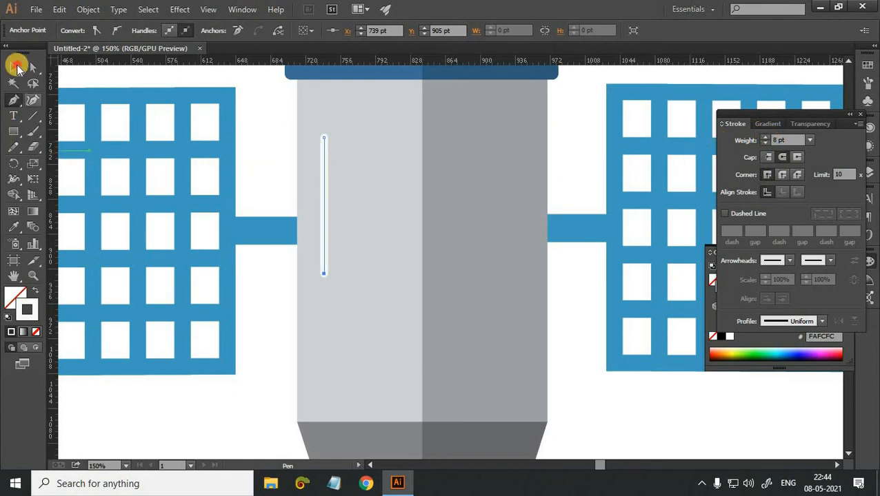
left_click(17, 65)
left_click(229, 419)
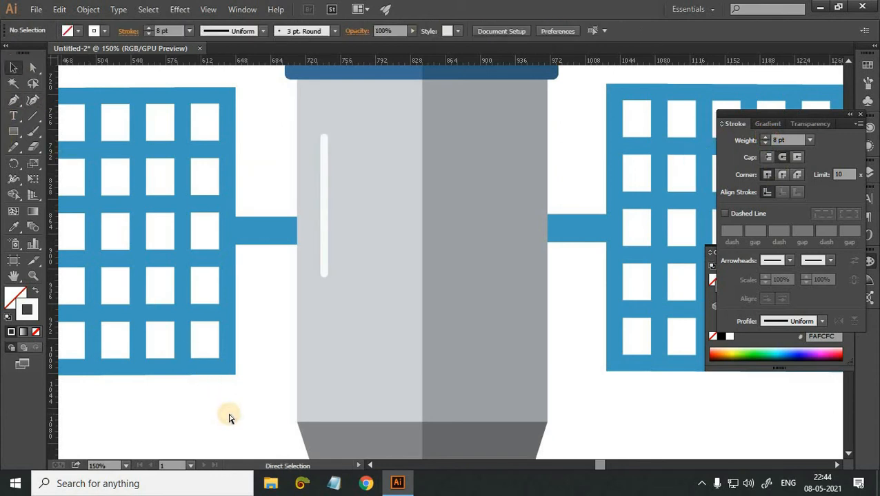
Widen the antenna rod below the base to about 14 pt and deselect it.
key("ctrl+minus")
key("ctrl+minus")
key("ctrl+minus")
scroll(832, 130, "up", 7)
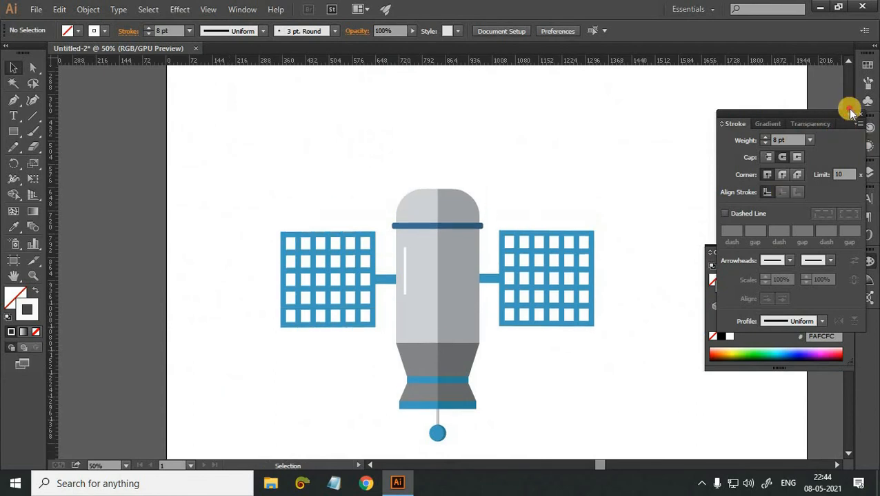
left_click(849, 115)
scroll(565, 261, "down", 7)
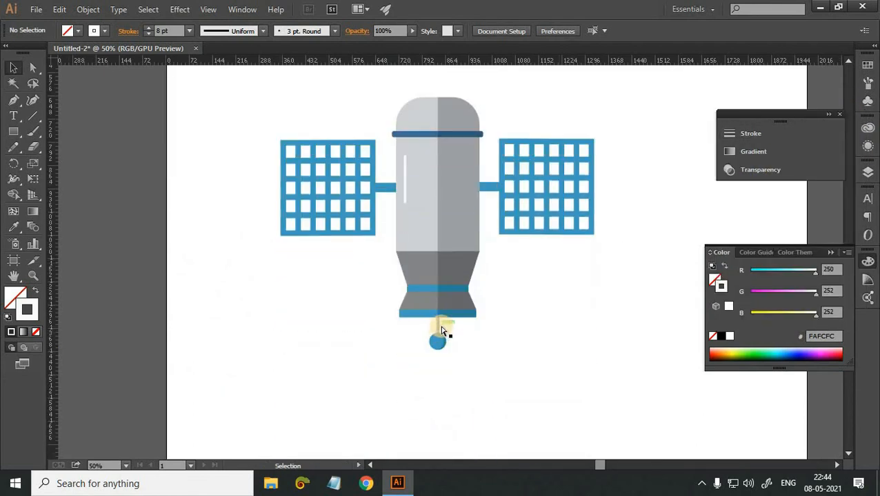
key("ctrl+plus")
key("ctrl+plus")
key("ctrl+plus")
scroll(427, 357, "down", 4)
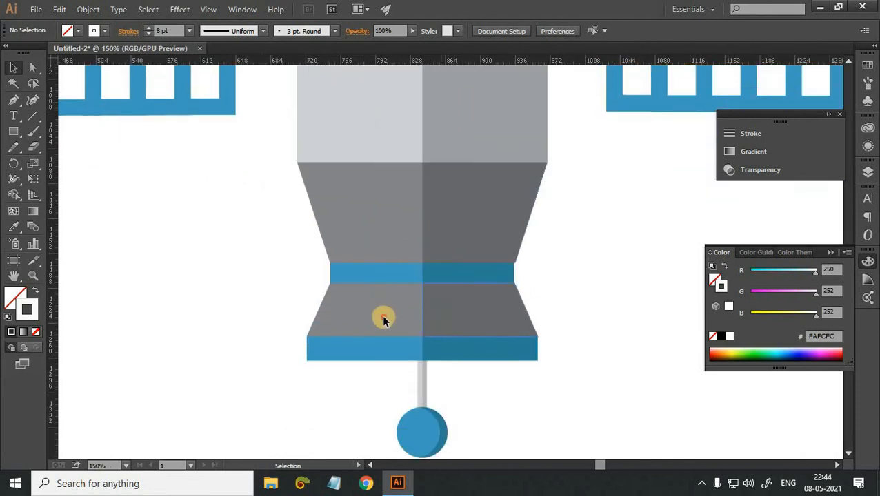
left_click(447, 331)
left_click(429, 367)
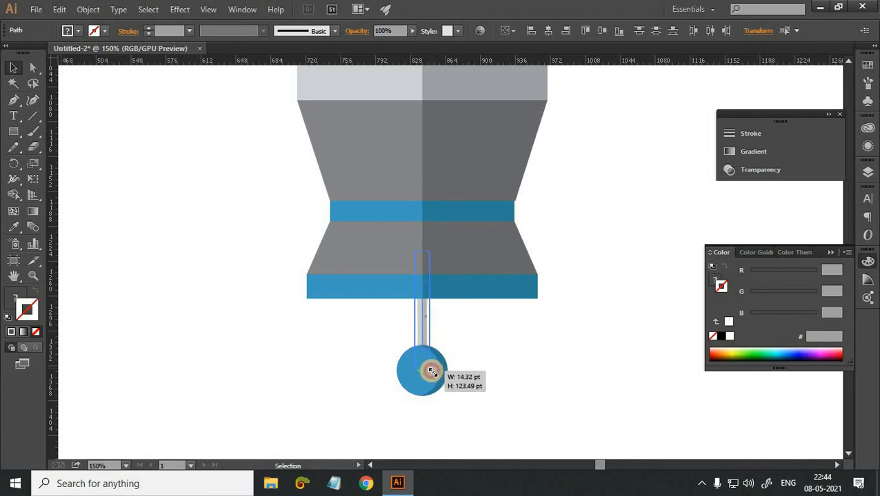
left_click(537, 392)
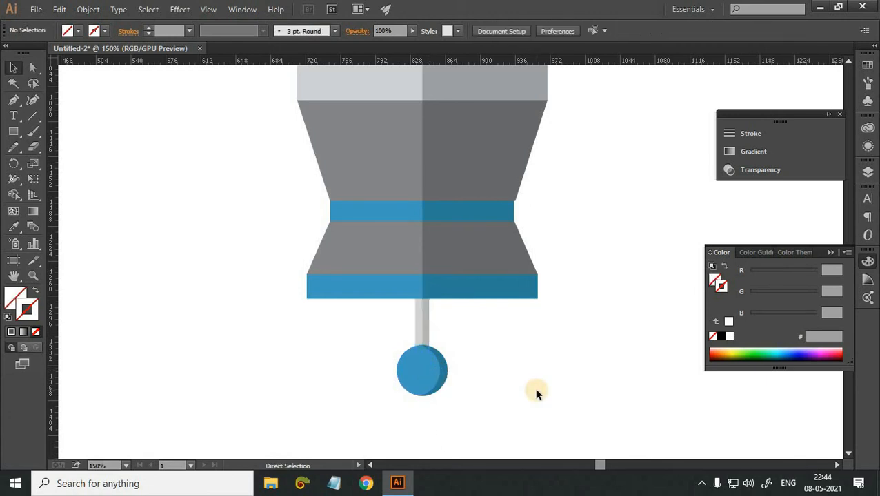
Select the whole satellite, rotate it by -45° so it tilts diagonally, and deselect it.
key("ctrl+minus")
key("ctrl+minus")
key("ctrl+minus")
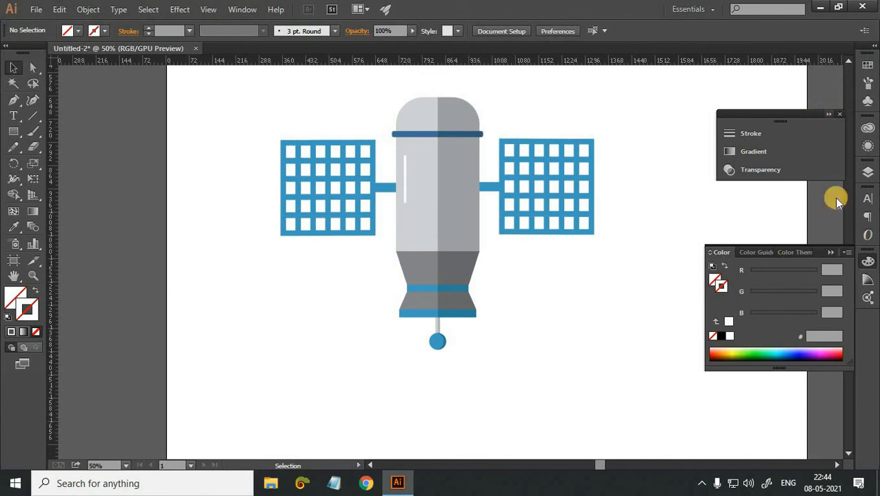
left_click(857, 113)
left_click(833, 252)
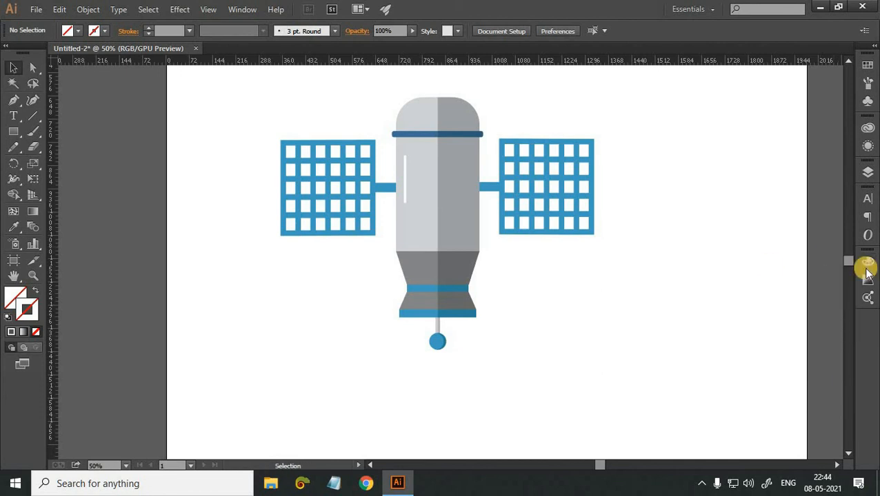
scroll(301, 172, "up", 3)
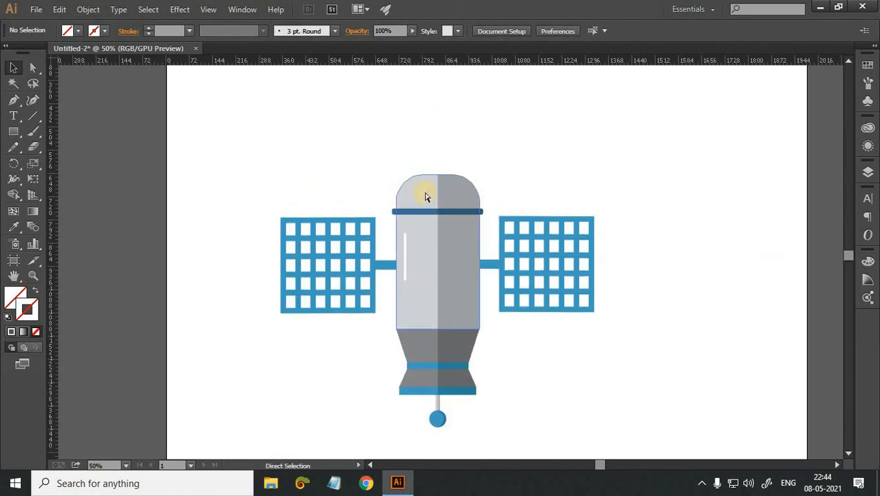
key("ctrl+minus")
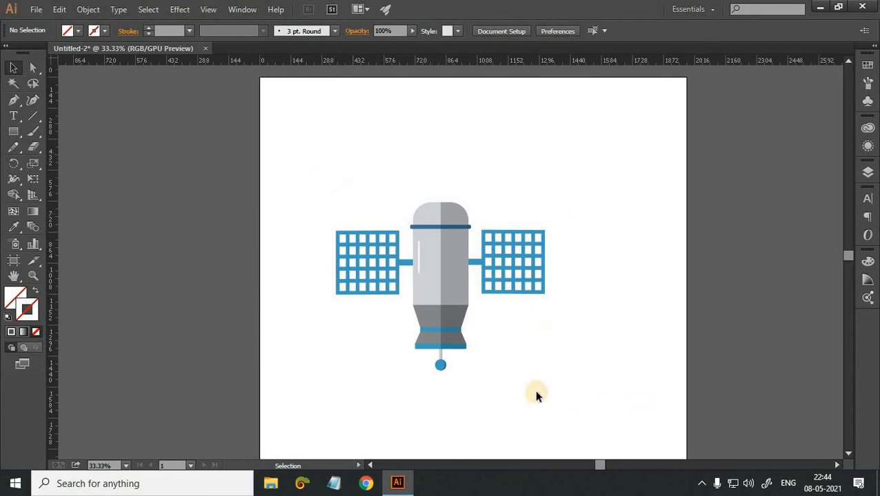
left_click_drag(284, 137, 490, 421)
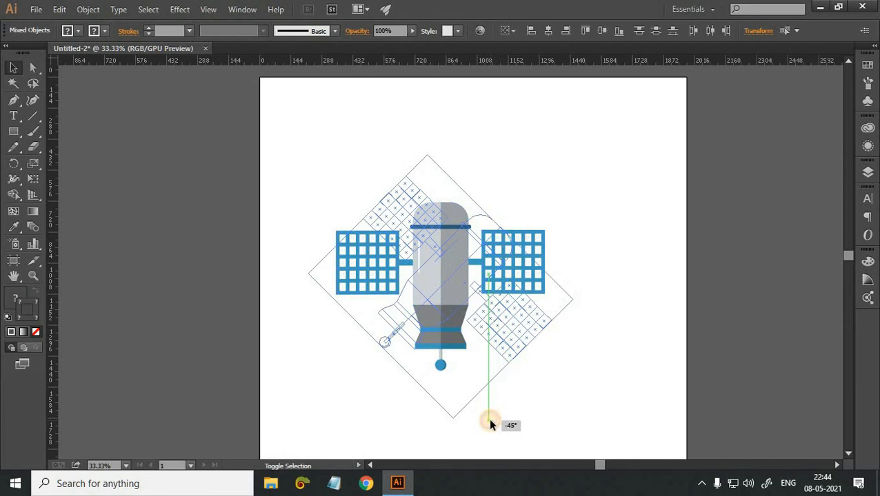
left_click_drag(489, 422, 548, 399)
left_click(548, 398)
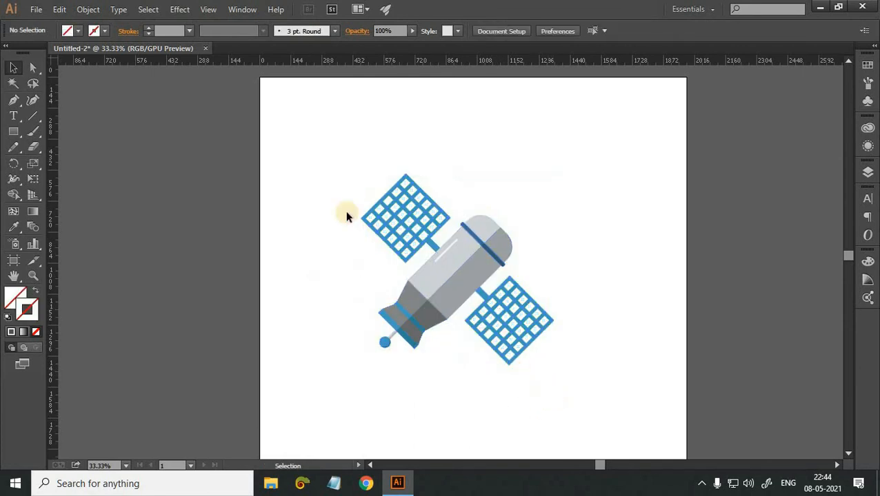
Group all the satellite's parts, move the group slightly right toward the middle of the artboard, and deselect it.
left_click(424, 279)
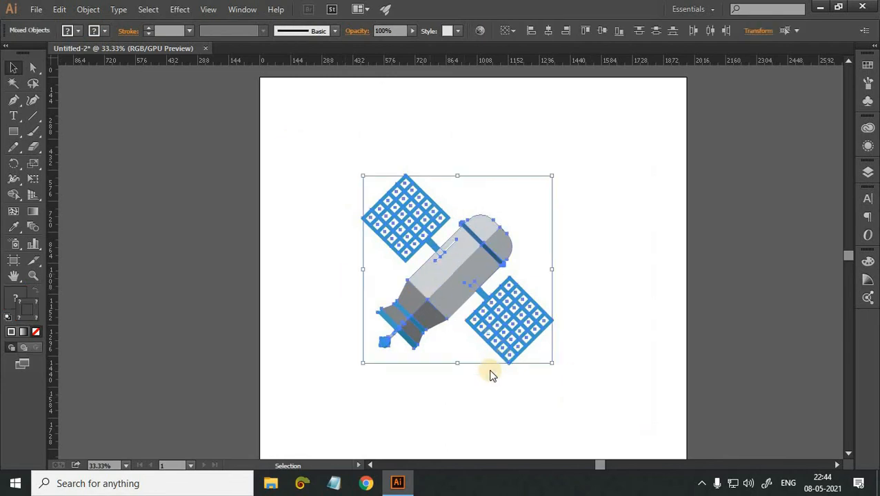
right_click(432, 272)
left_click(497, 333)
double_click(460, 291)
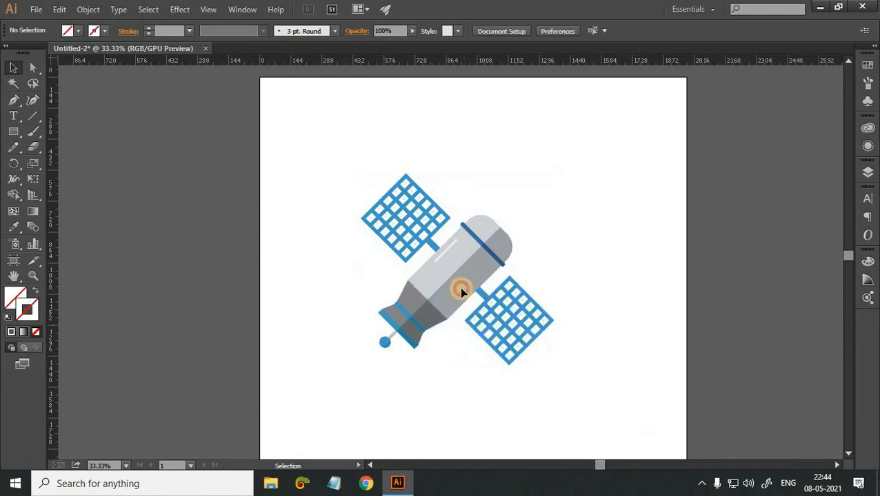
left_click_drag(460, 290, 648, 335)
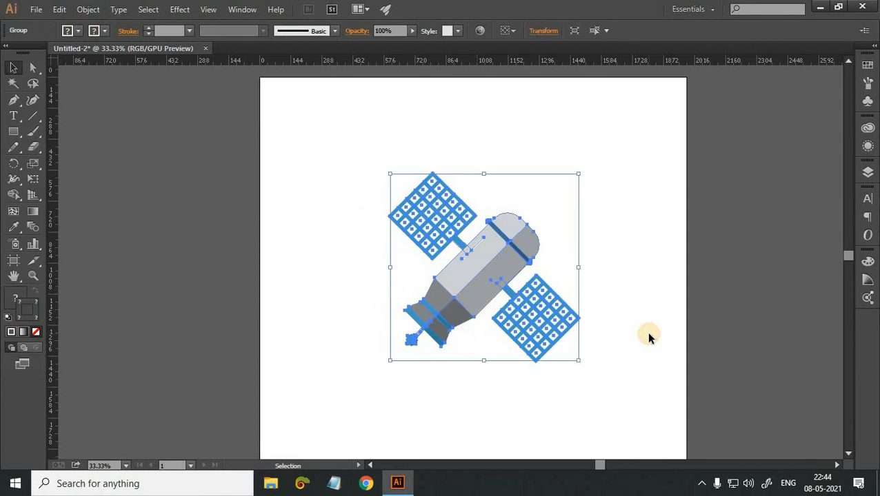
left_click(648, 336)
Create a rectangle 1920 pt wide and 1810 pt high for the background.
key("m")
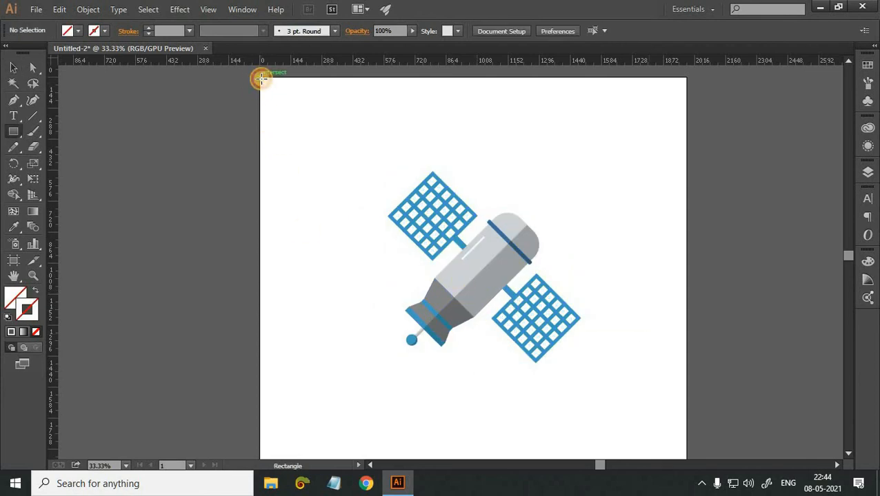
left_click_drag(261, 78, 262, 79)
key("ctrl+z")
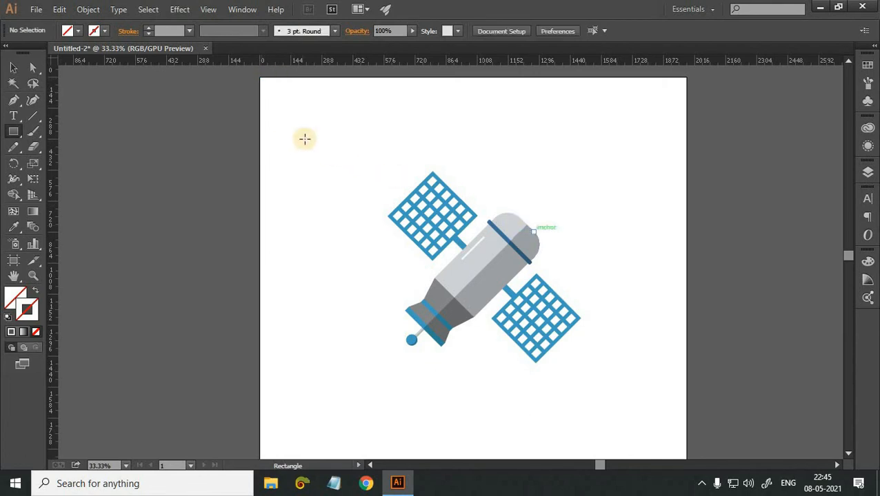
left_click(402, 211)
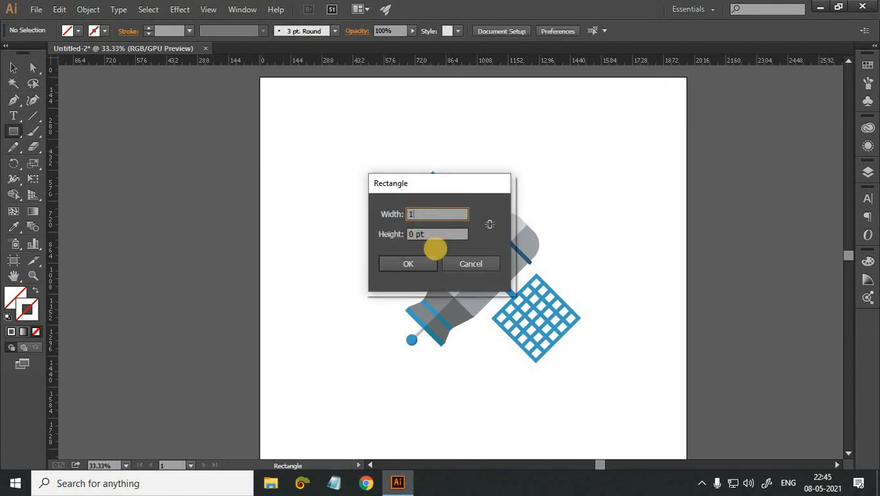
type("1920")
left_click(436, 235)
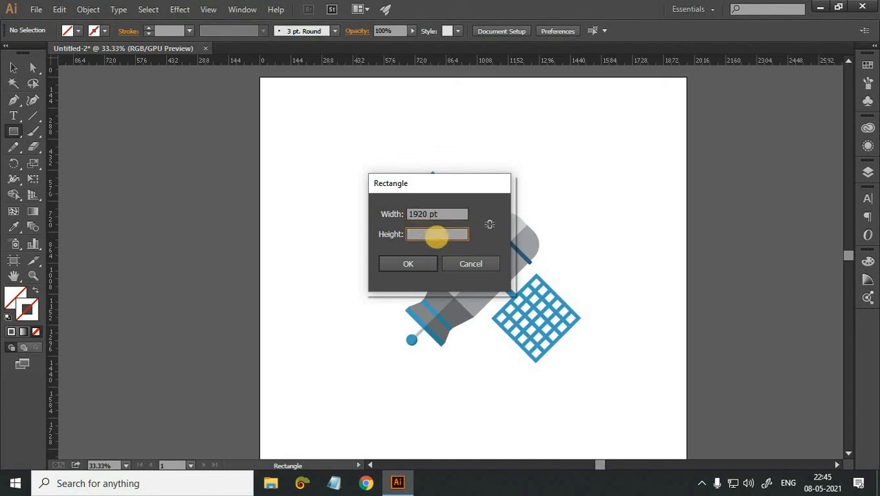
type("1810")
key("Return")
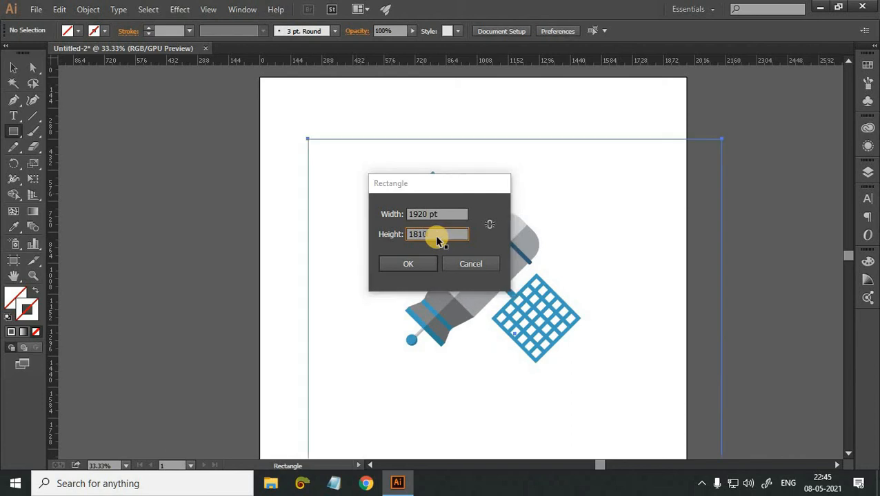
Fill the new rectangle with the very dark teal 051519 and send it behind the satellite.
left_click(14, 297)
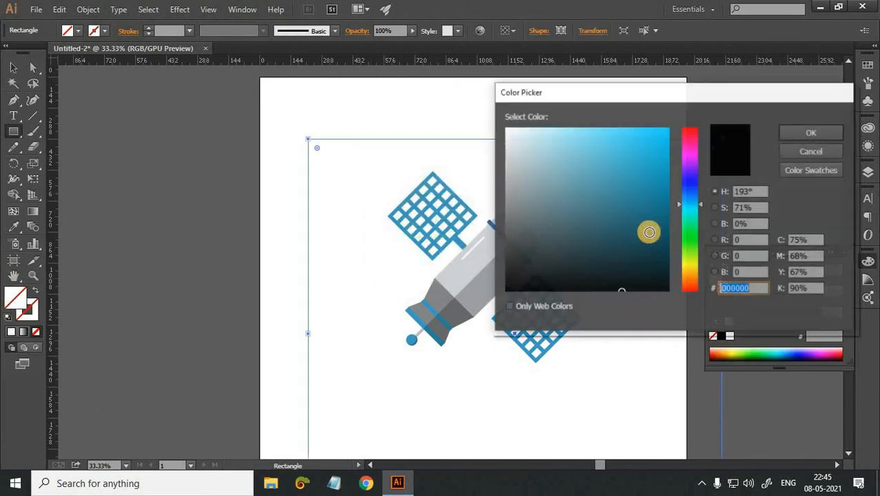
left_click(641, 270)
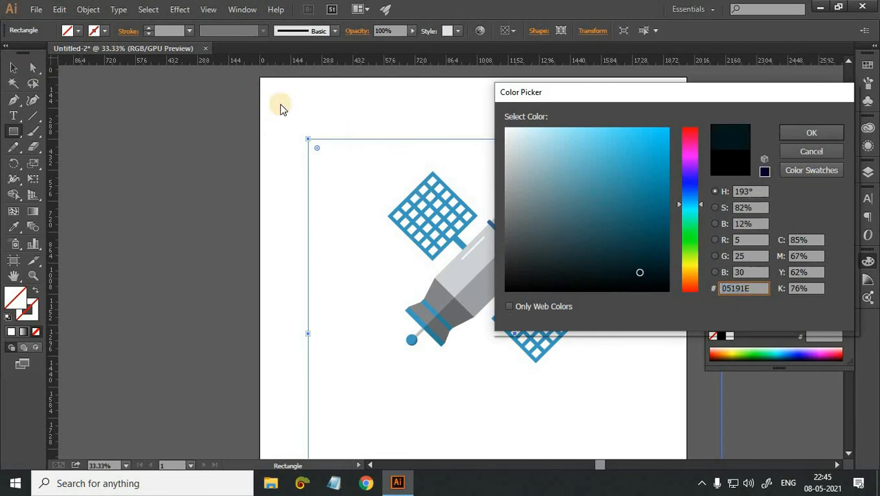
left_click(812, 131)
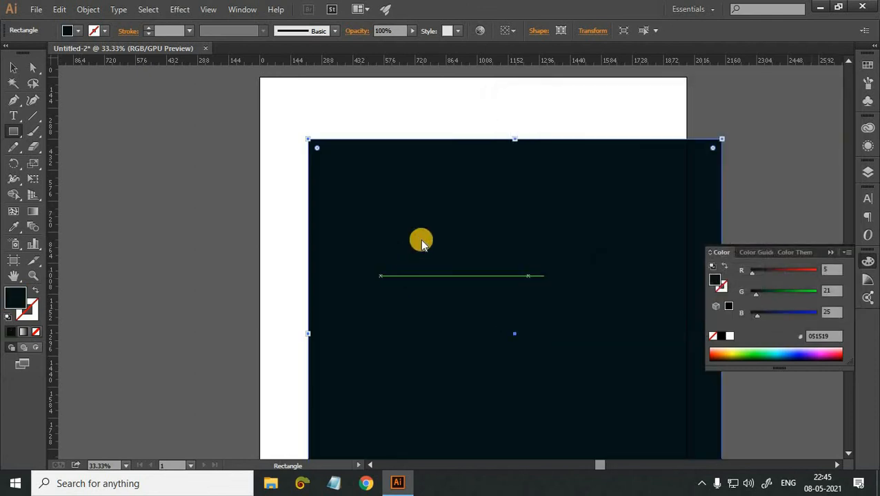
right_click(403, 269)
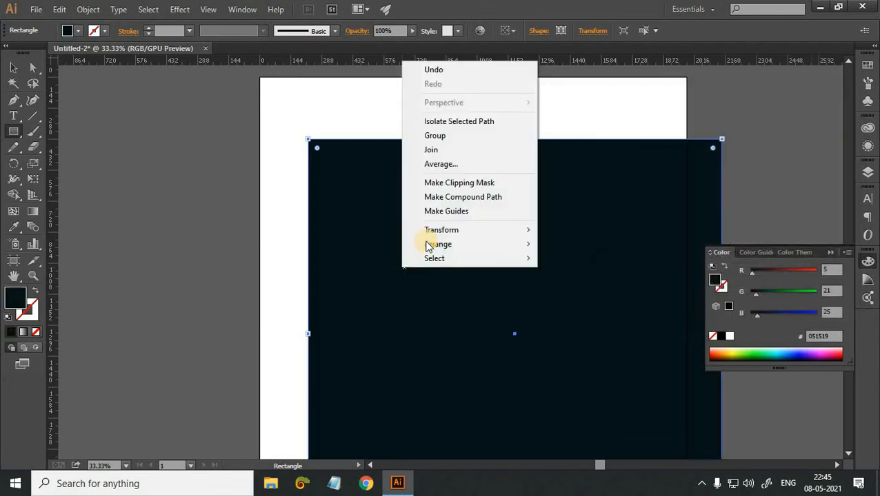
mouse_move(426, 244)
left_click(545, 286)
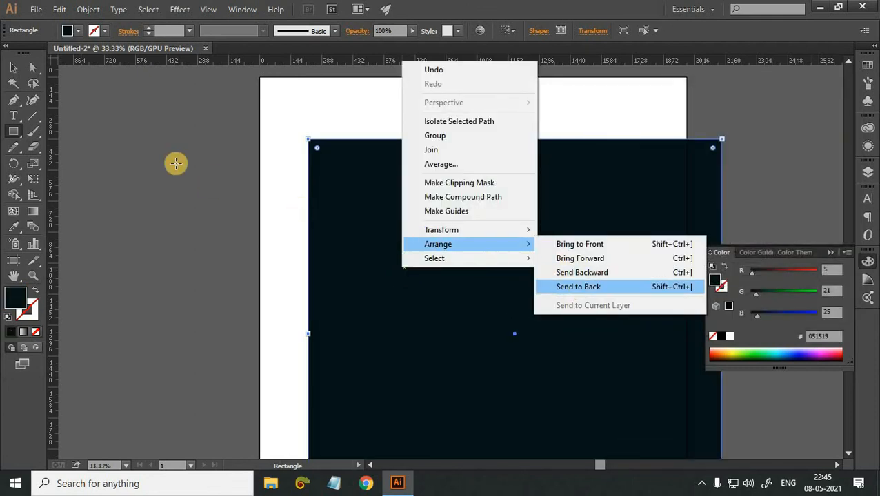
Move the dark background rectangle so it lines up with the artboard's top and left edges.
left_click(13, 67)
left_click_drag(643, 278, 620, 199)
left_click(611, 204)
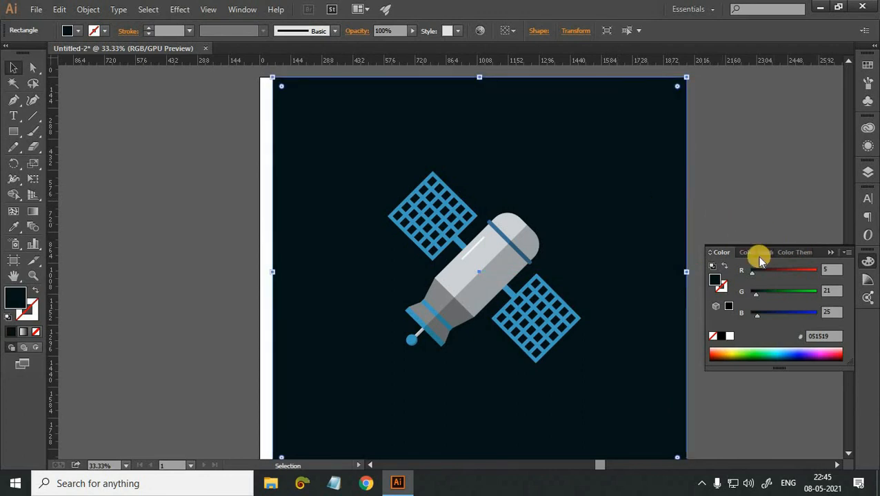
key("Left")
key("Left")
key("Left")
key("Left")
key("Left")
key("Left")
key("Left")
key("Left")
key("Left")
key("Left")
key("Left")
key("Left")
key("Left")
key("Left")
key("Left")
key("Left")
key("Left")
key("Left")
key("Left")
key("Left")
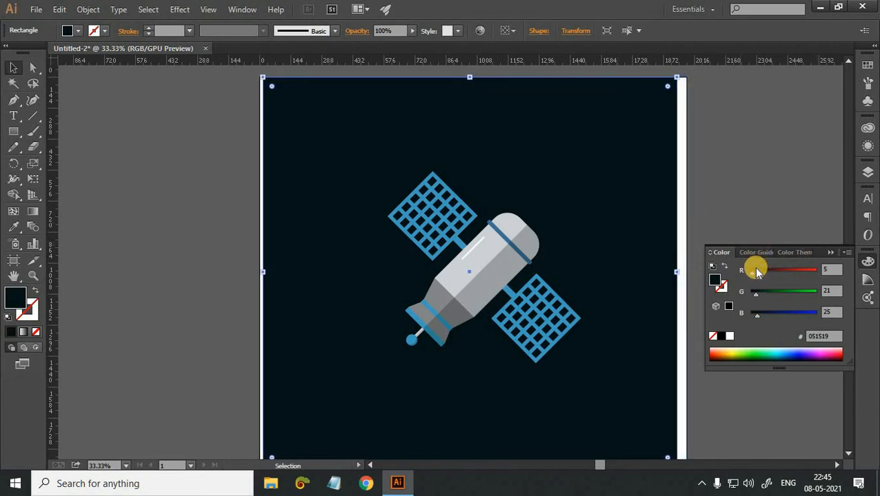
key("Left")
key("Left")
key("Left")
key("Left")
key("Left")
key("Left")
key("Left")
key("Left")
key("Left")
key("Left")
key("Left")
key("Left")
key("Left")
key("Left")
key("Left")
key("Left")
key("Left")
key("Left")
key("Left")
key("Left")
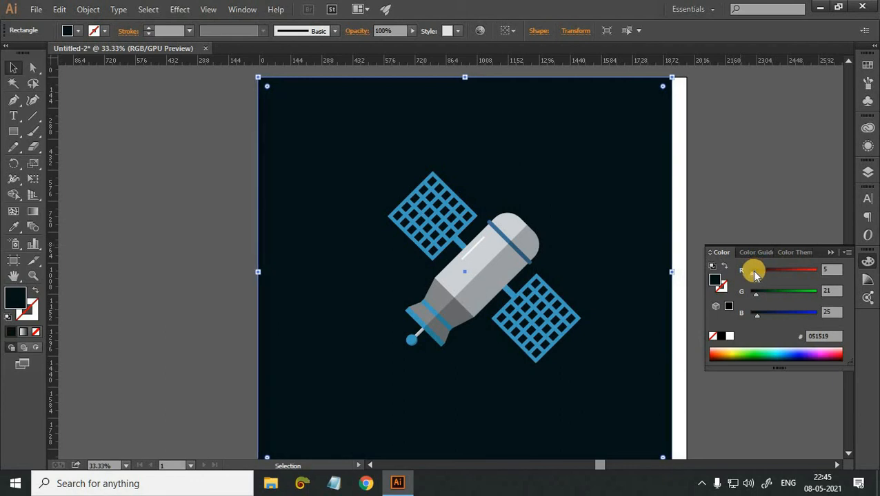
Stretch the background rectangle's right side to the artboard's right edge and deselect it.
key("ctrl+minus")
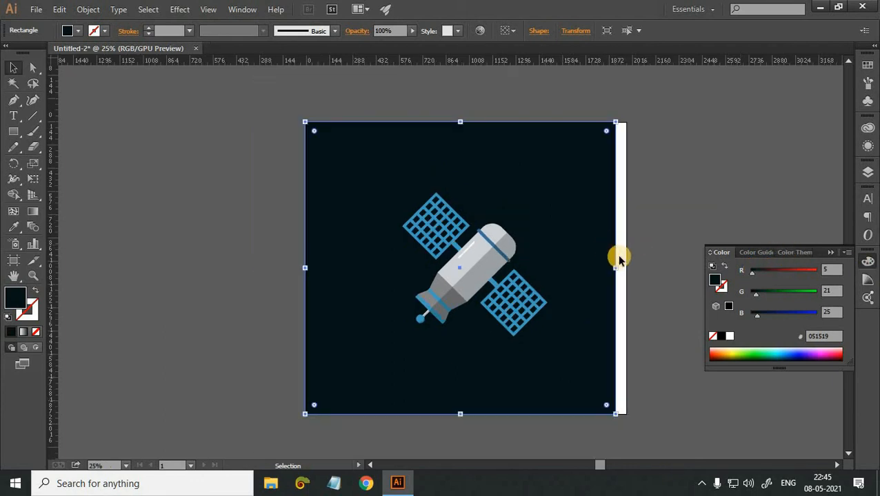
left_click_drag(624, 266, 640, 258)
left_click(651, 261)
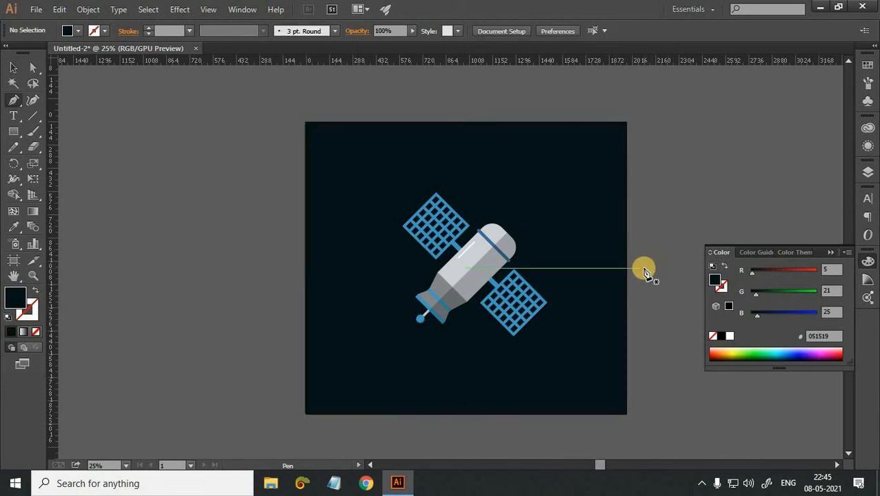
Set up the Paintbrush with no fill and the near-white stroke colour FDFFFF.
key("b")
left_click(9, 317)
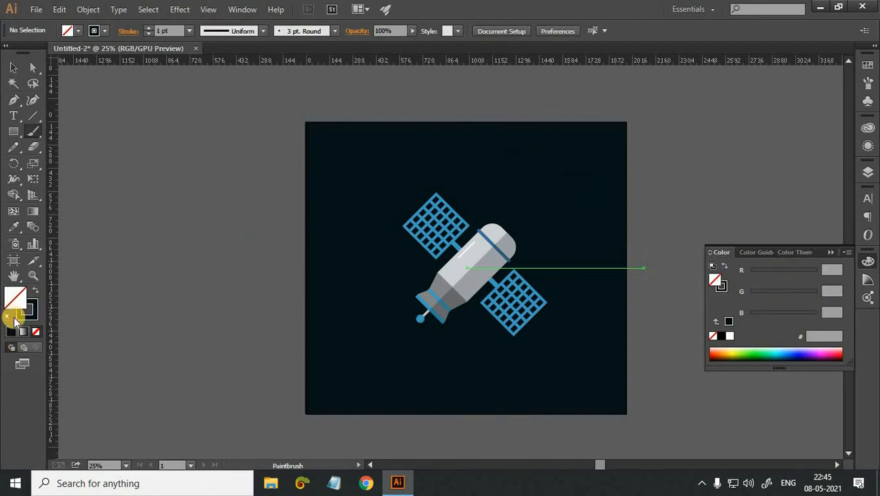
left_click(27, 316)
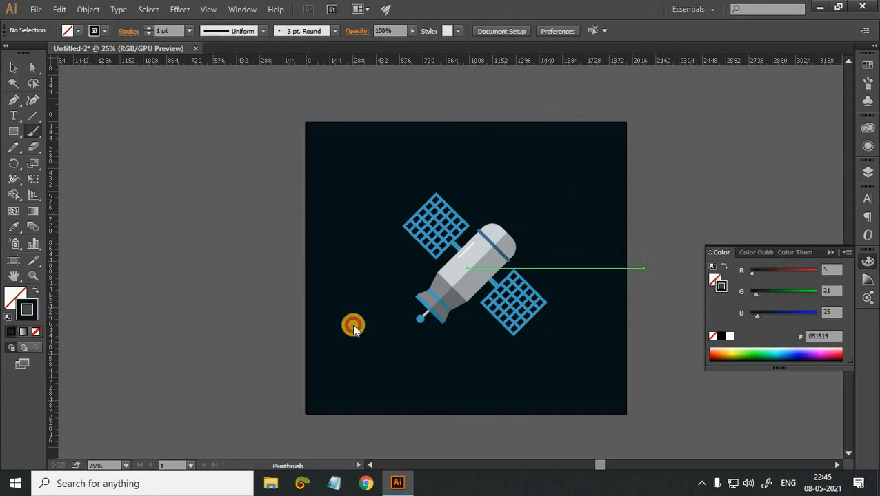
left_click(507, 128)
left_click(816, 132)
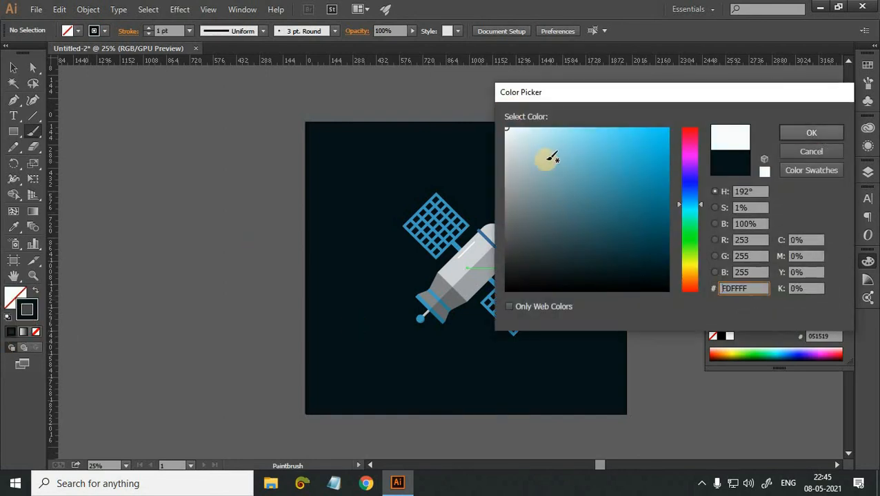
Dab tiny single-point white stars with the Paintbrush, scattered across the dark background around the satellite.
left_click(547, 159)
left_click(605, 185)
left_click(583, 242)
left_click(586, 296)
left_click(557, 332)
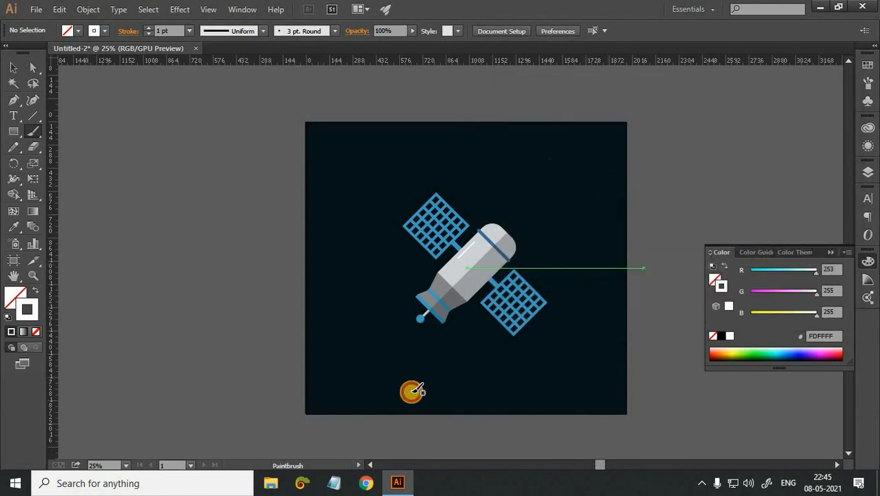
left_click(267, 329)
left_click(521, 209)
left_click(562, 375)
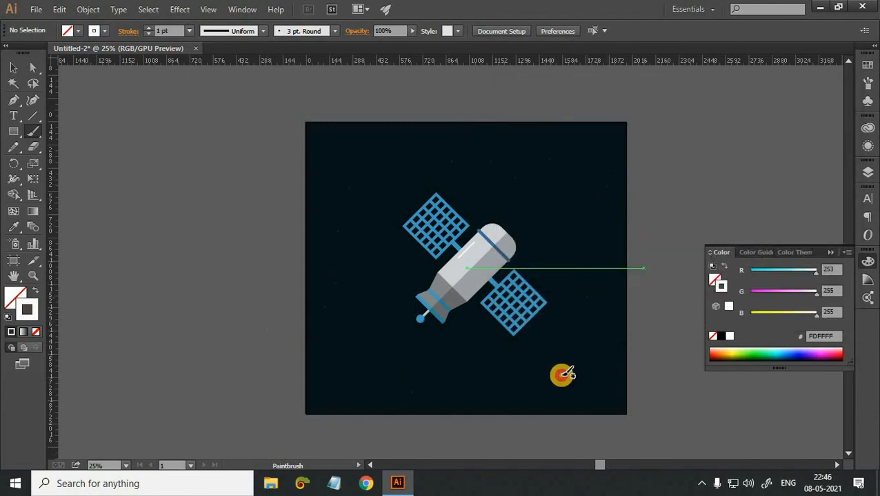
scroll(366, 381, "up", 3)
left_click(313, 315)
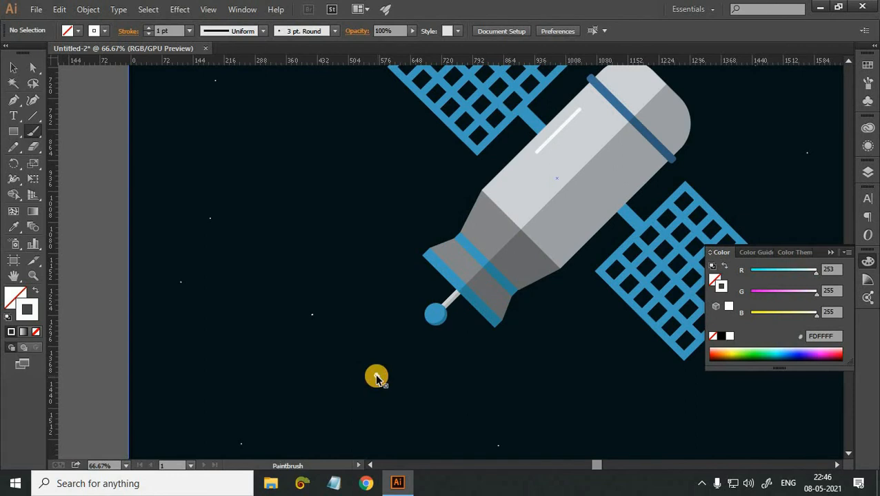
Add more tiny stars and paint a few larger white ones on both sides of the satellite, then leave the Paintbrush with nothing selected.
scroll(446, 257, "down", 3)
left_click(607, 319)
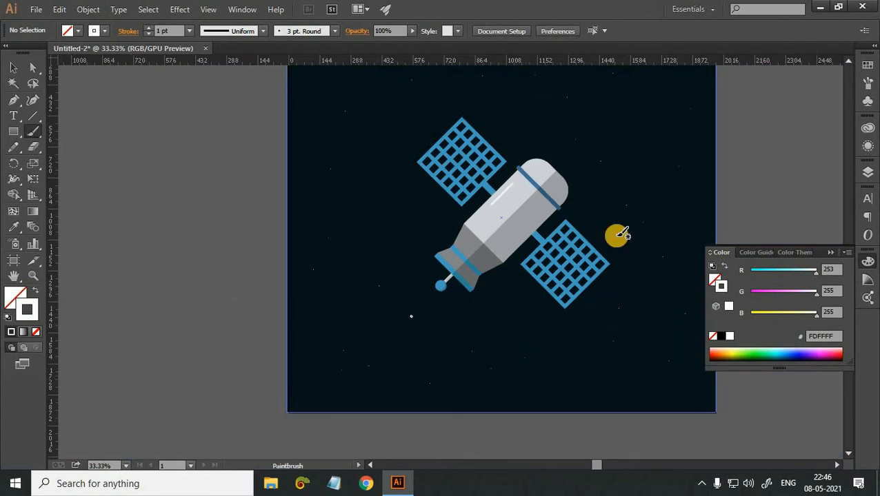
scroll(376, 294, "up", 3)
scroll(631, 198, "down", 3)
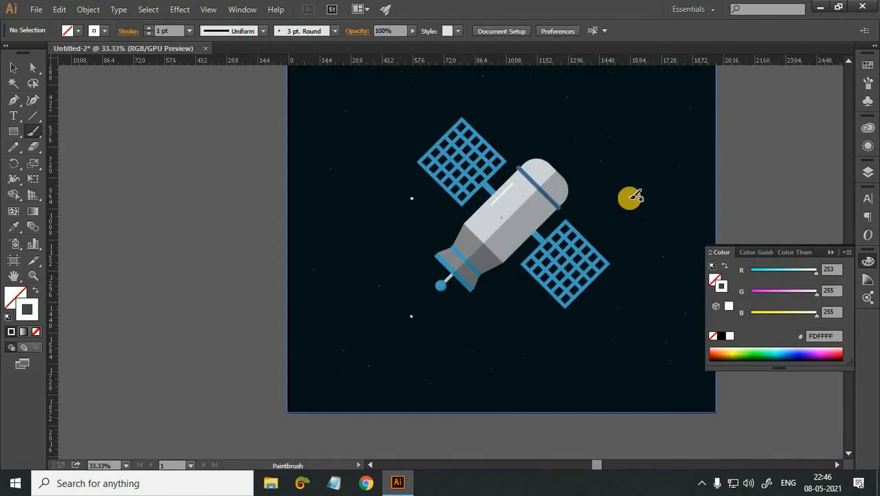
scroll(628, 200, "up", 3)
left_click_drag(627, 252, 630, 252)
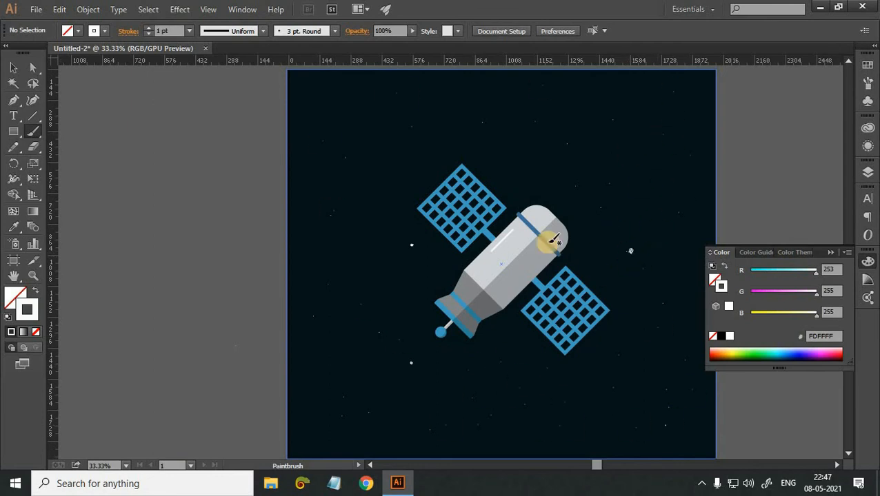
scroll(641, 273, "down", 2)
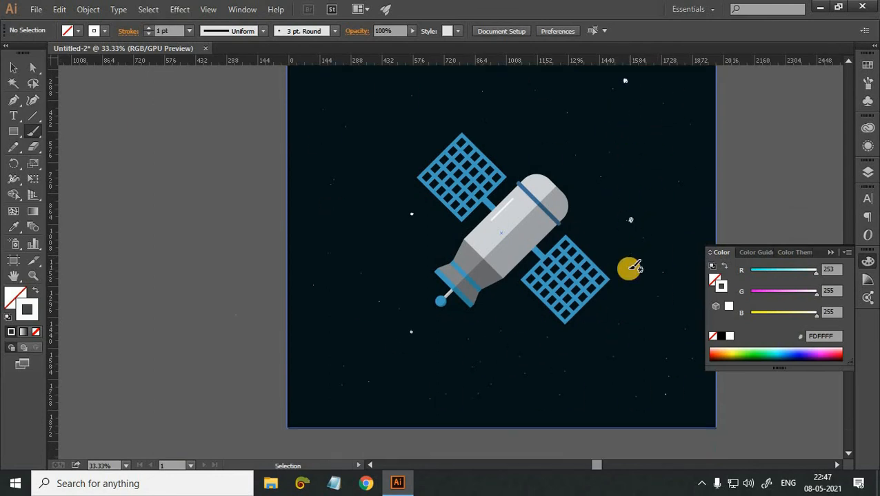
key("ctrl+minus")
left_click(266, 259)
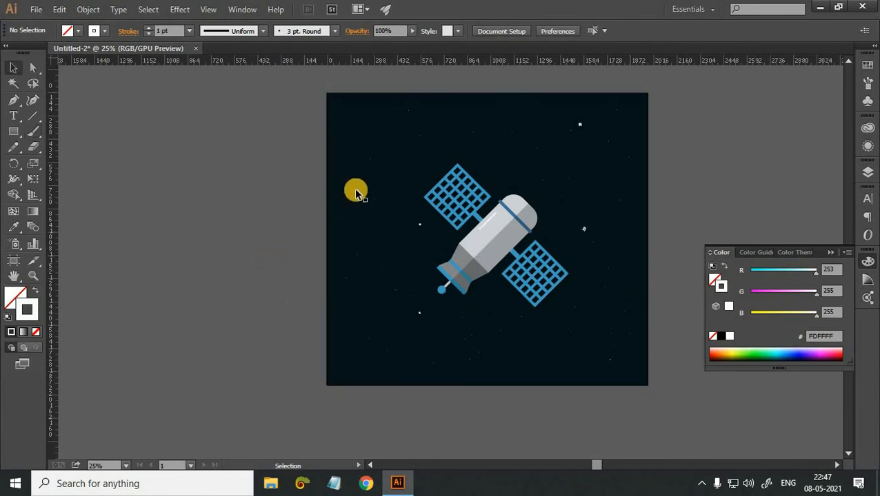
Lock the dark background rectangle at the bottom of Layer 1's object stack.
left_click(867, 171)
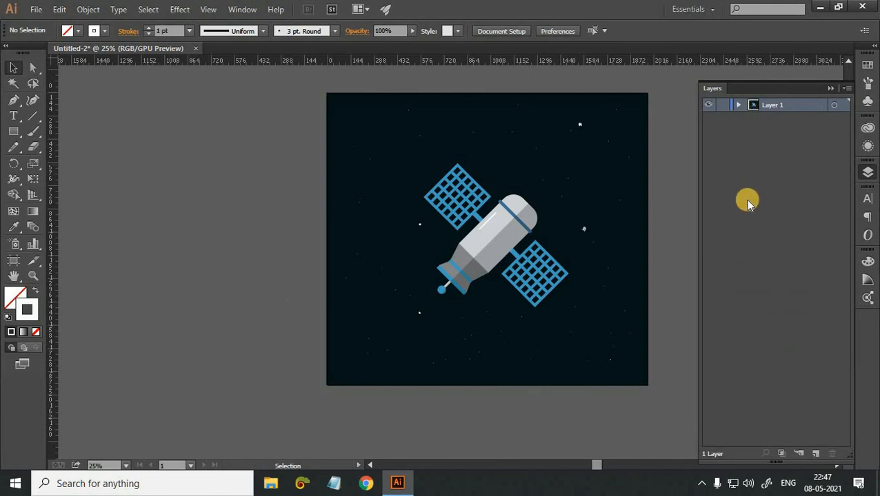
left_click(738, 105)
scroll(733, 312, "down", 10)
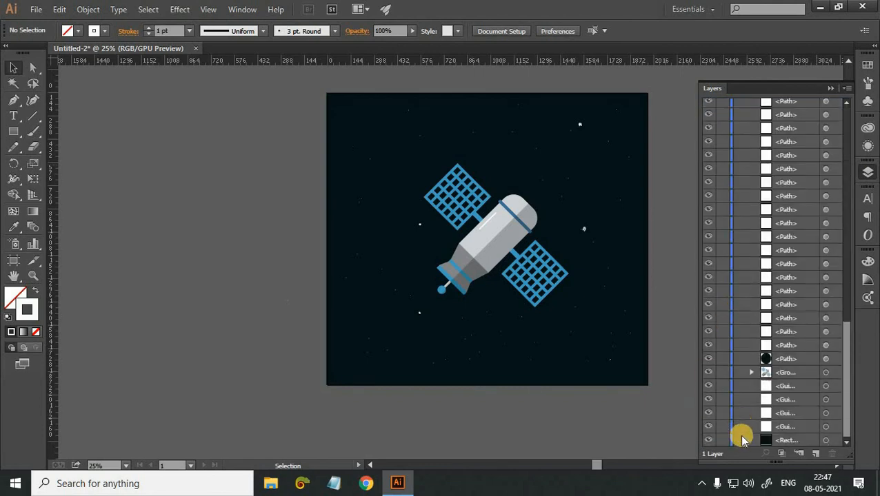
left_click(721, 440)
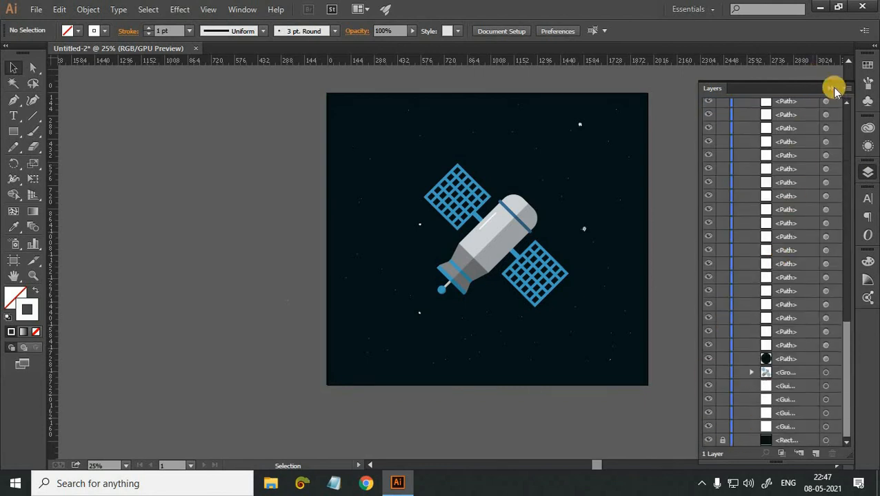
left_click(786, 130)
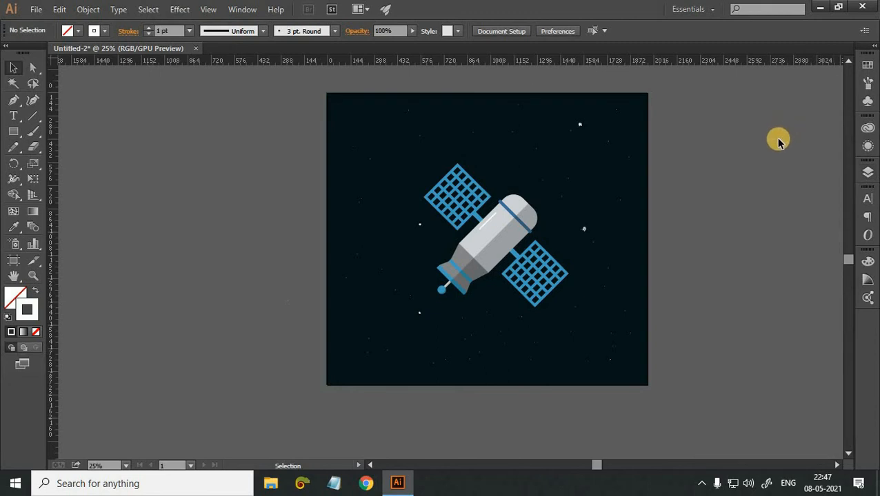